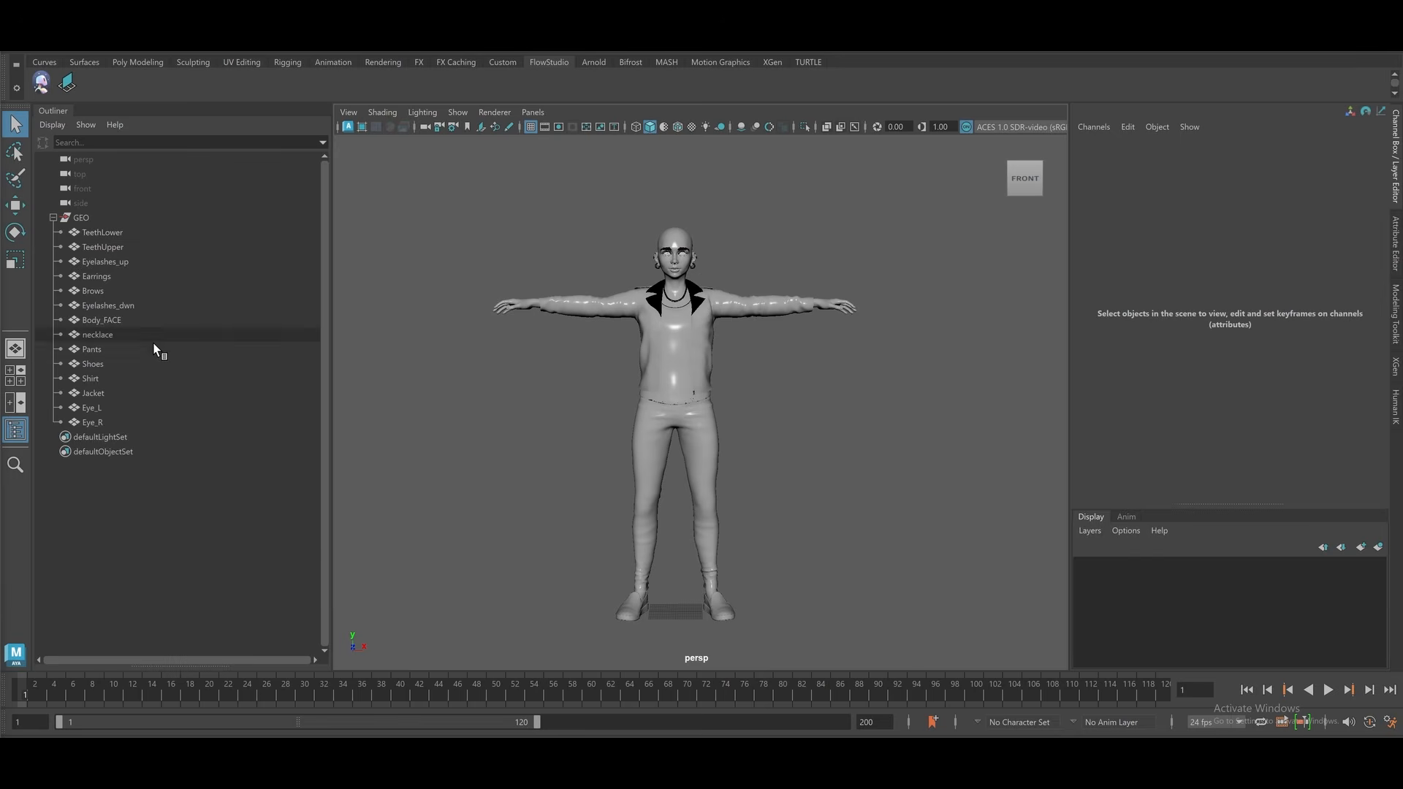
Inspect the base color, roughness and normal texture nodes that feed the body's M_Skin material in the Hypershade
left_click(687, 243)
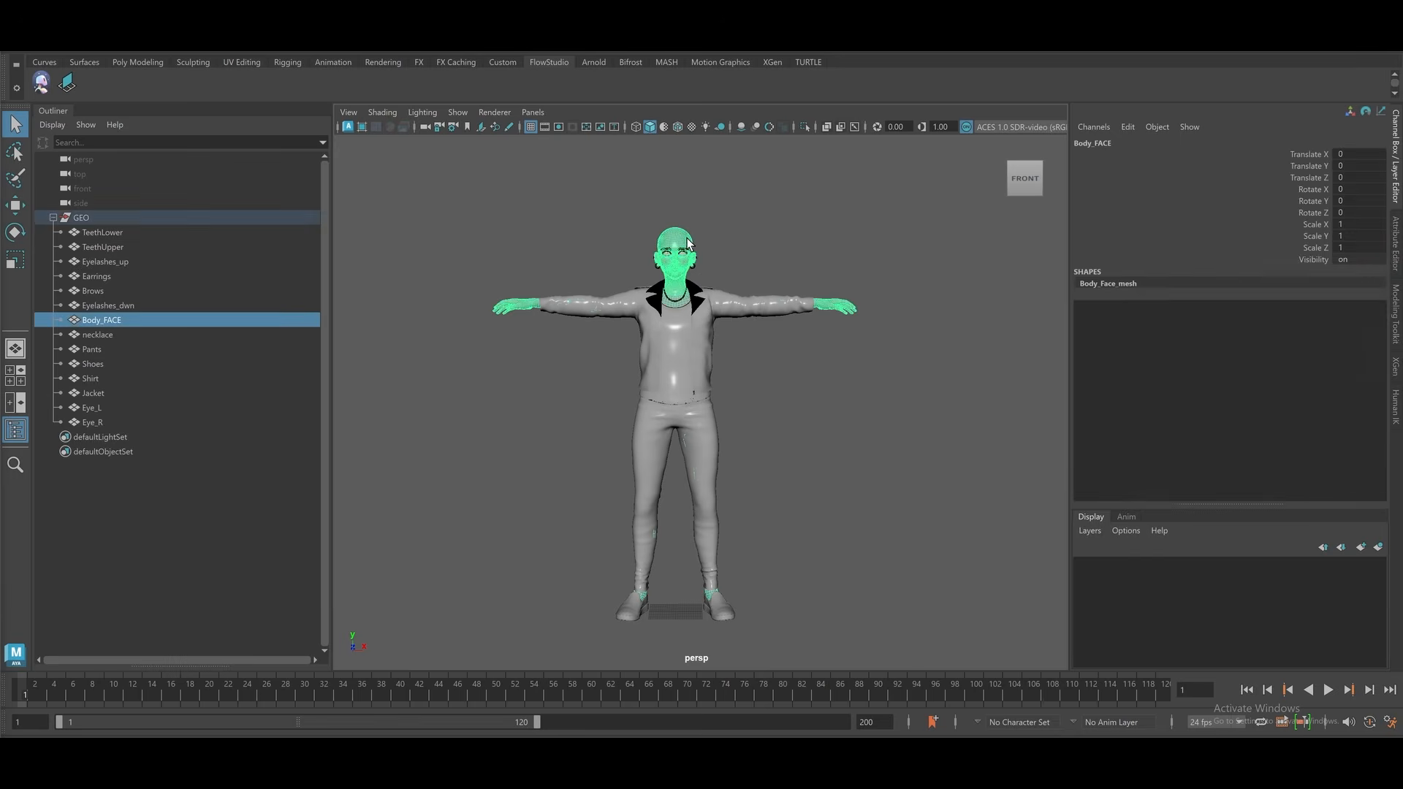
left_click(745, 50)
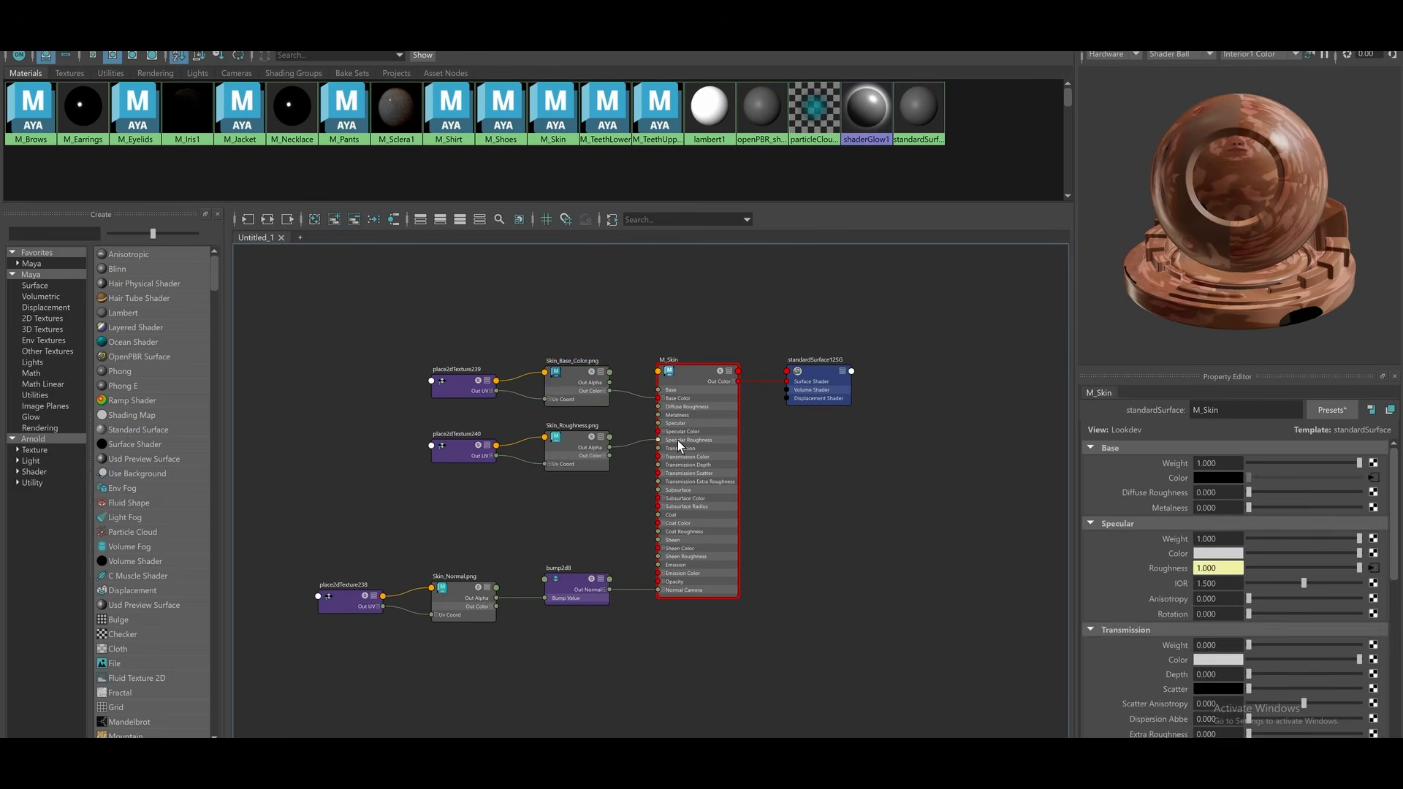
left_click(573, 384)
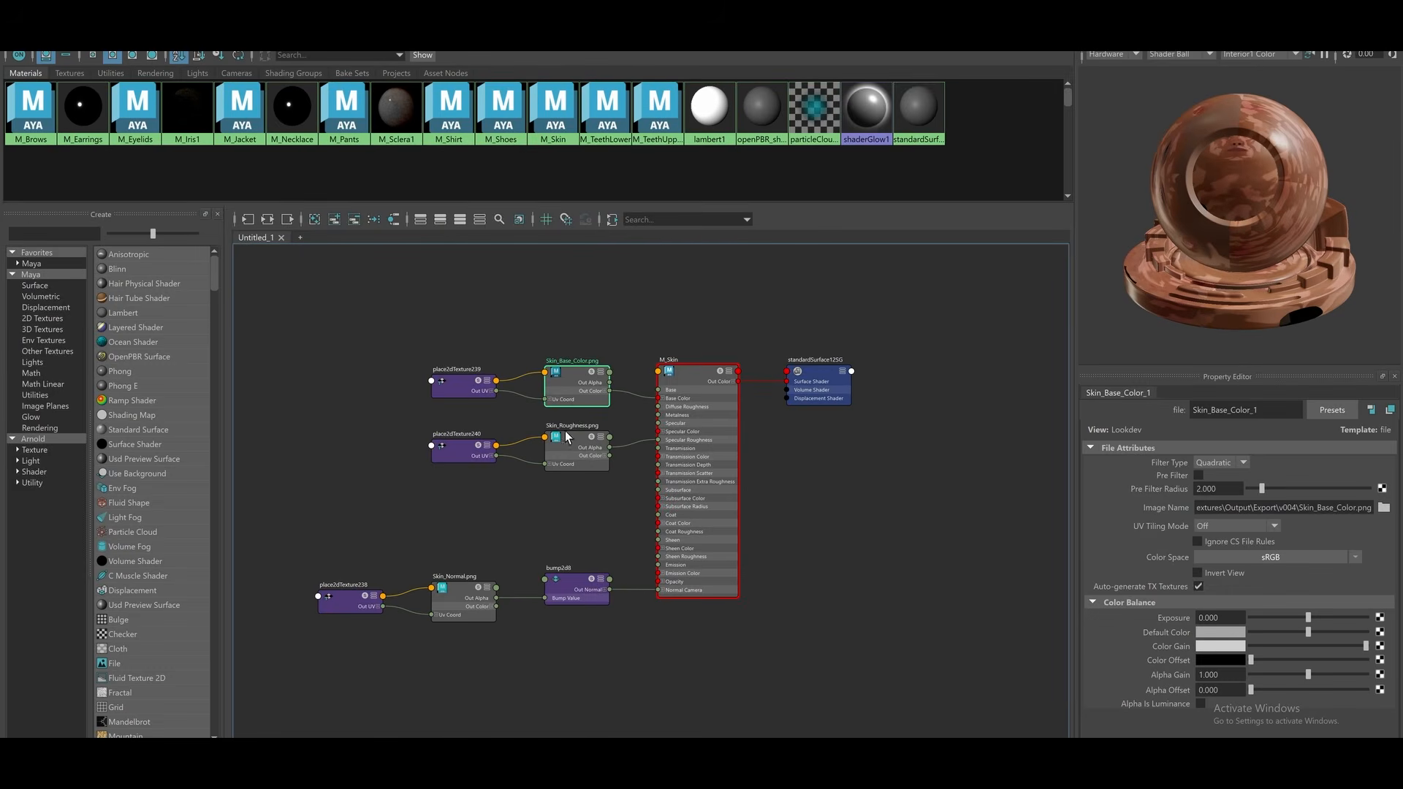
left_click(562, 453)
left_click(557, 574)
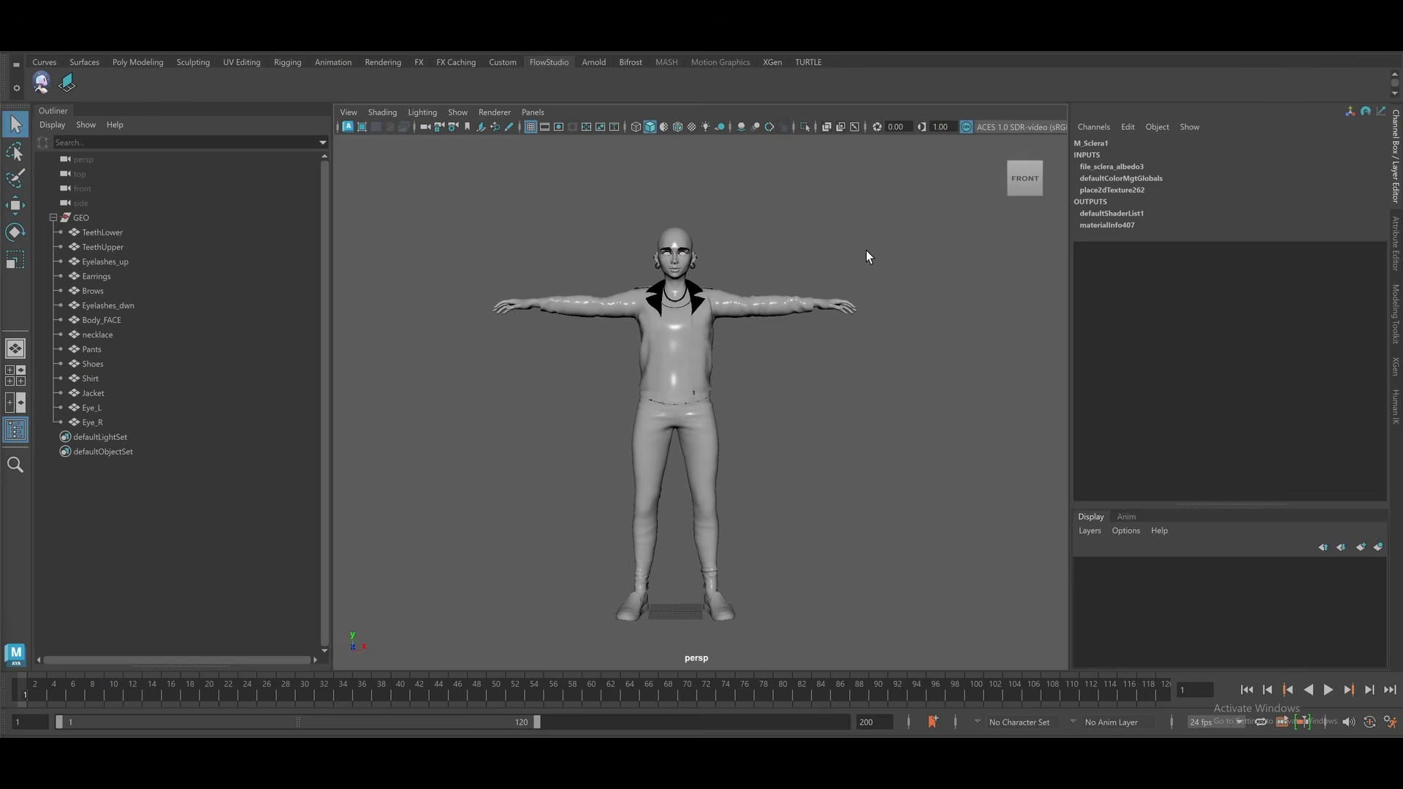
Select all of the character's meshes and rig them with the Quick Rig tool's One-Click Auto-Rig
left_click(866, 250)
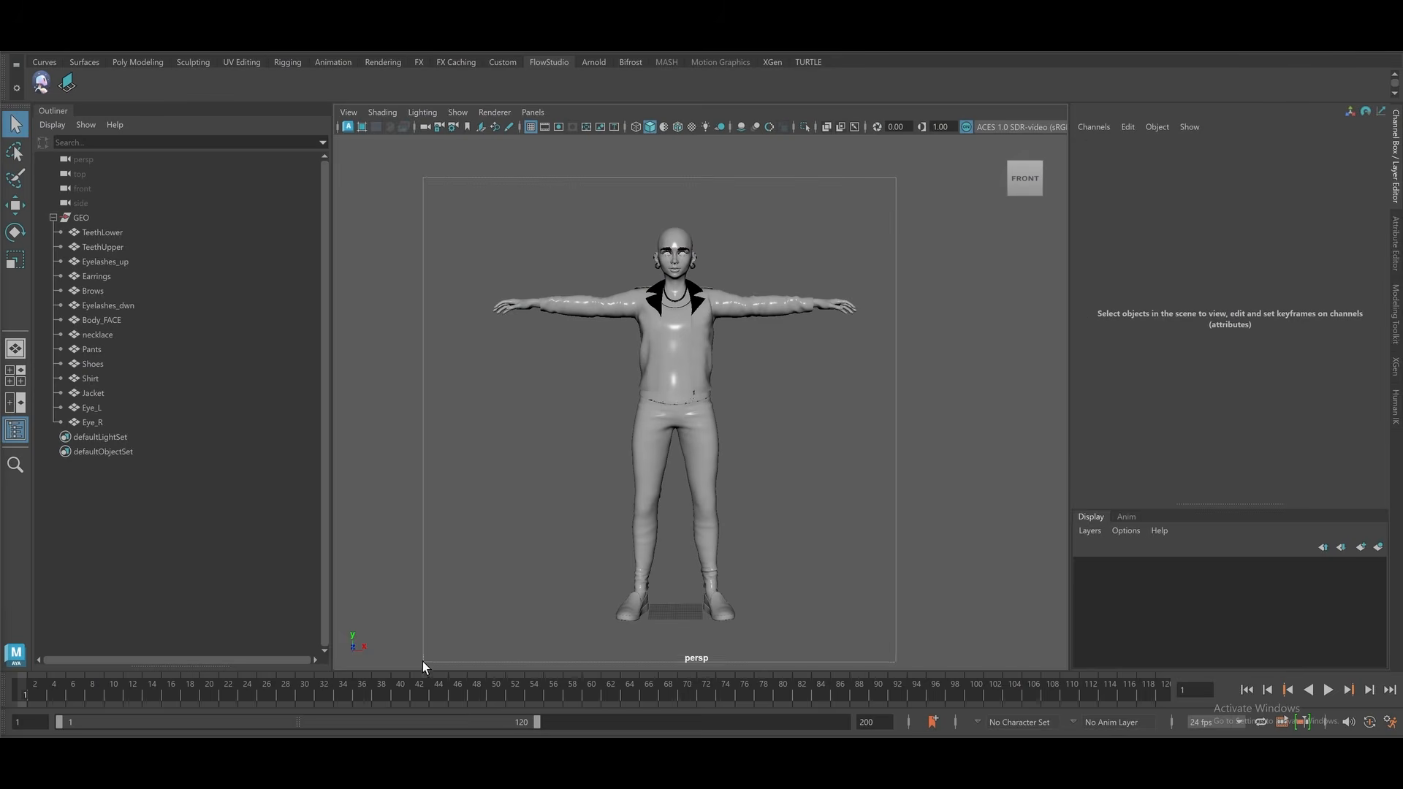
left_click_drag(895, 177, 424, 666)
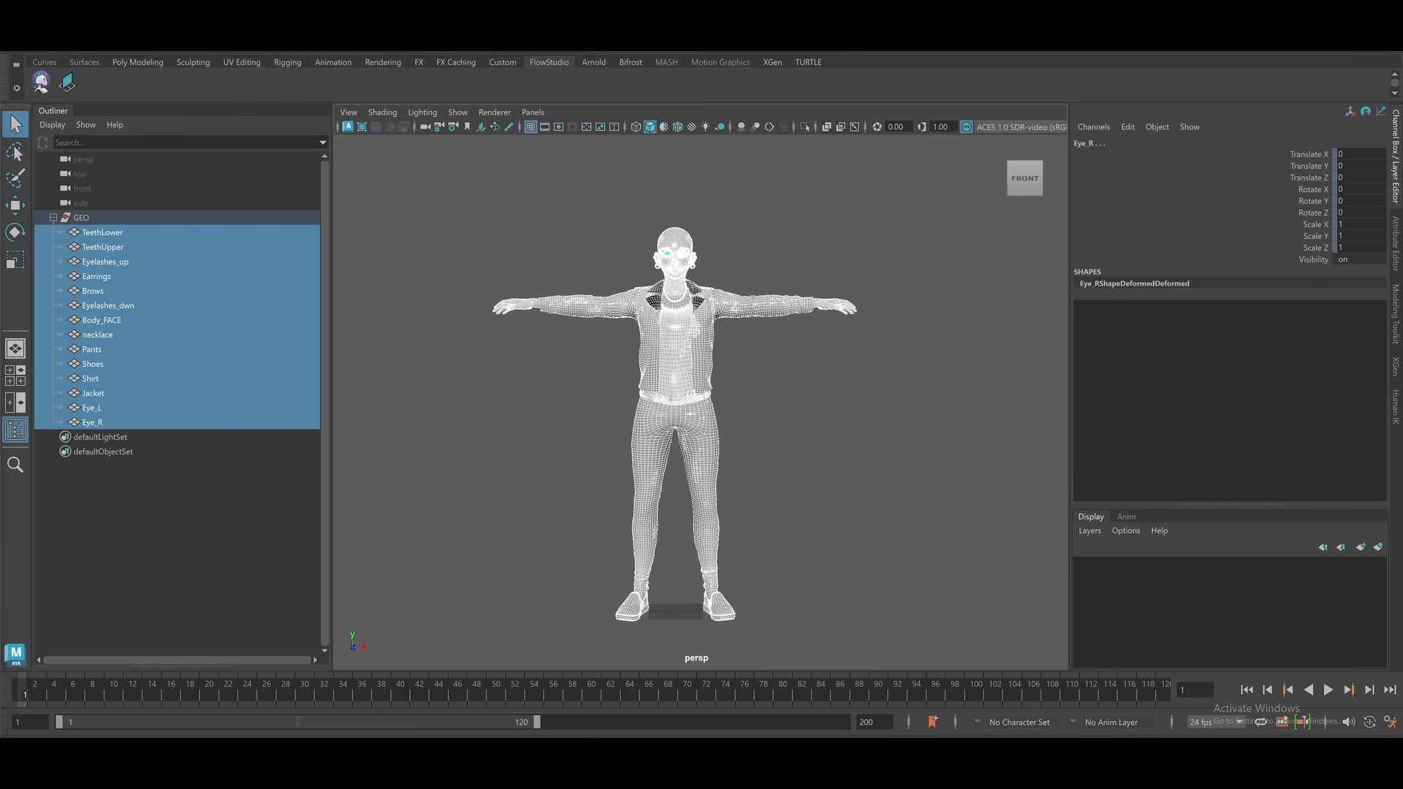
left_click(272, 44)
left_click(306, 332)
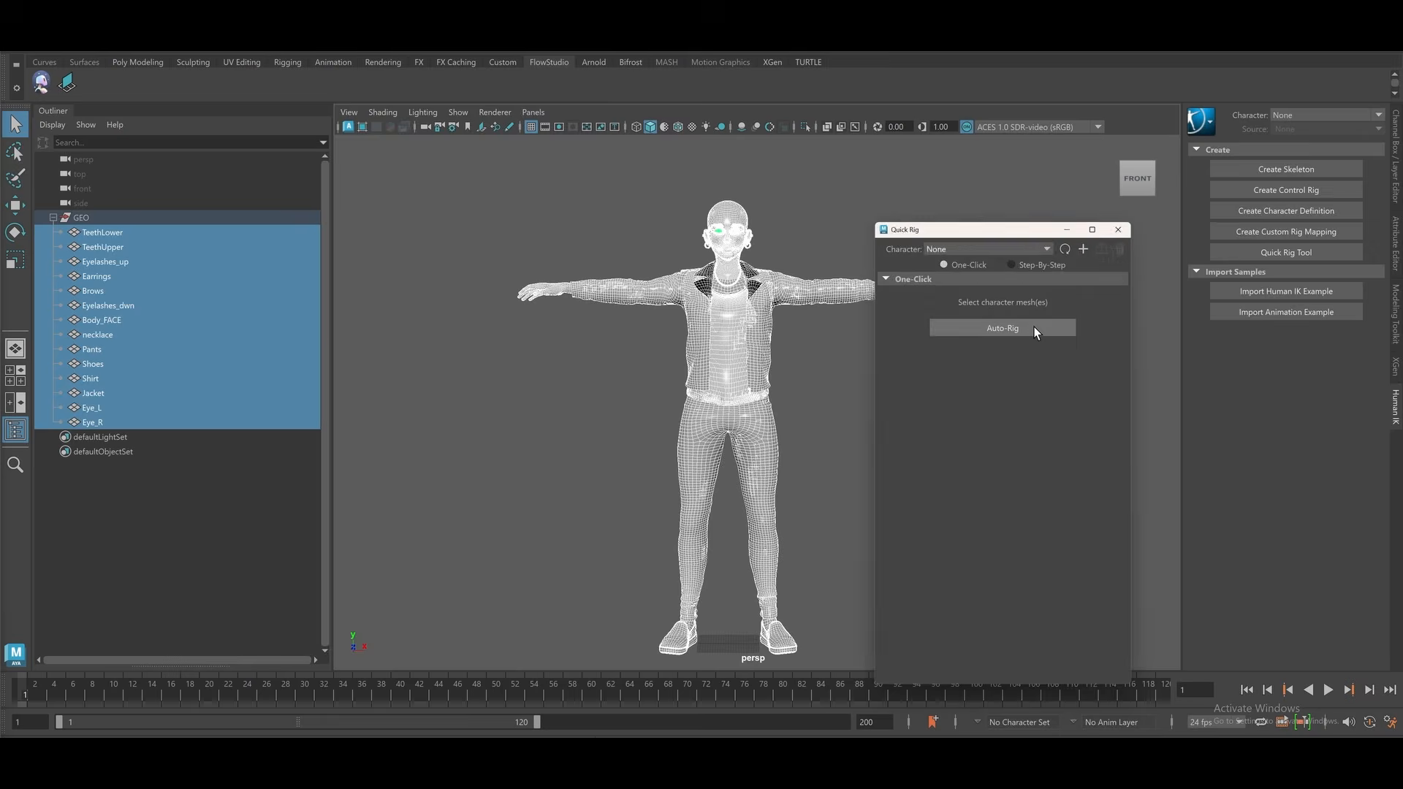
left_click(1033, 326)
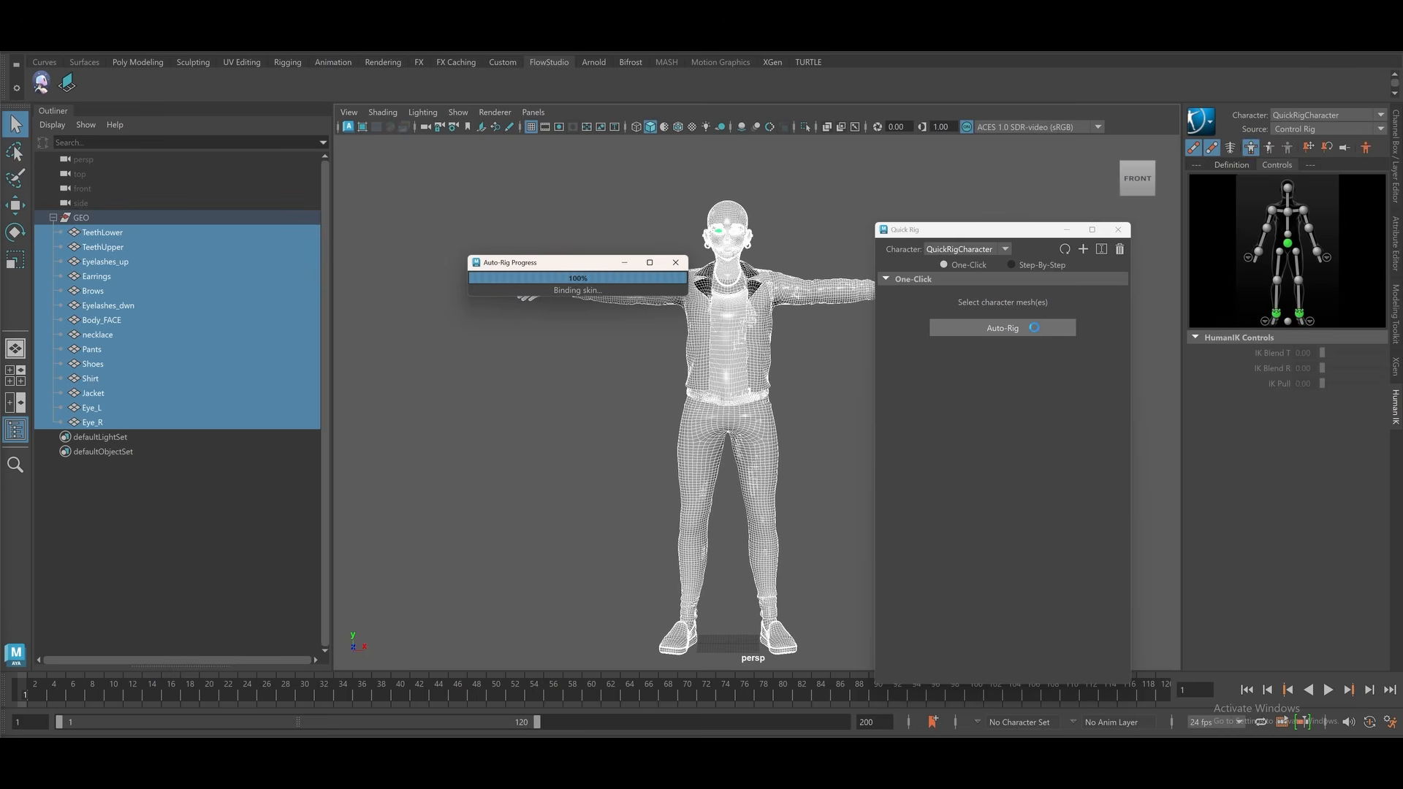
Test the automatic bind by rotating the character's right upper-arm control, and undo the rotation
left_click_drag(614, 198, 730, 187, "alt")
scroll(713, 270, "up", 3)
left_click(770, 295)
key("e")
key("ctrl+z")
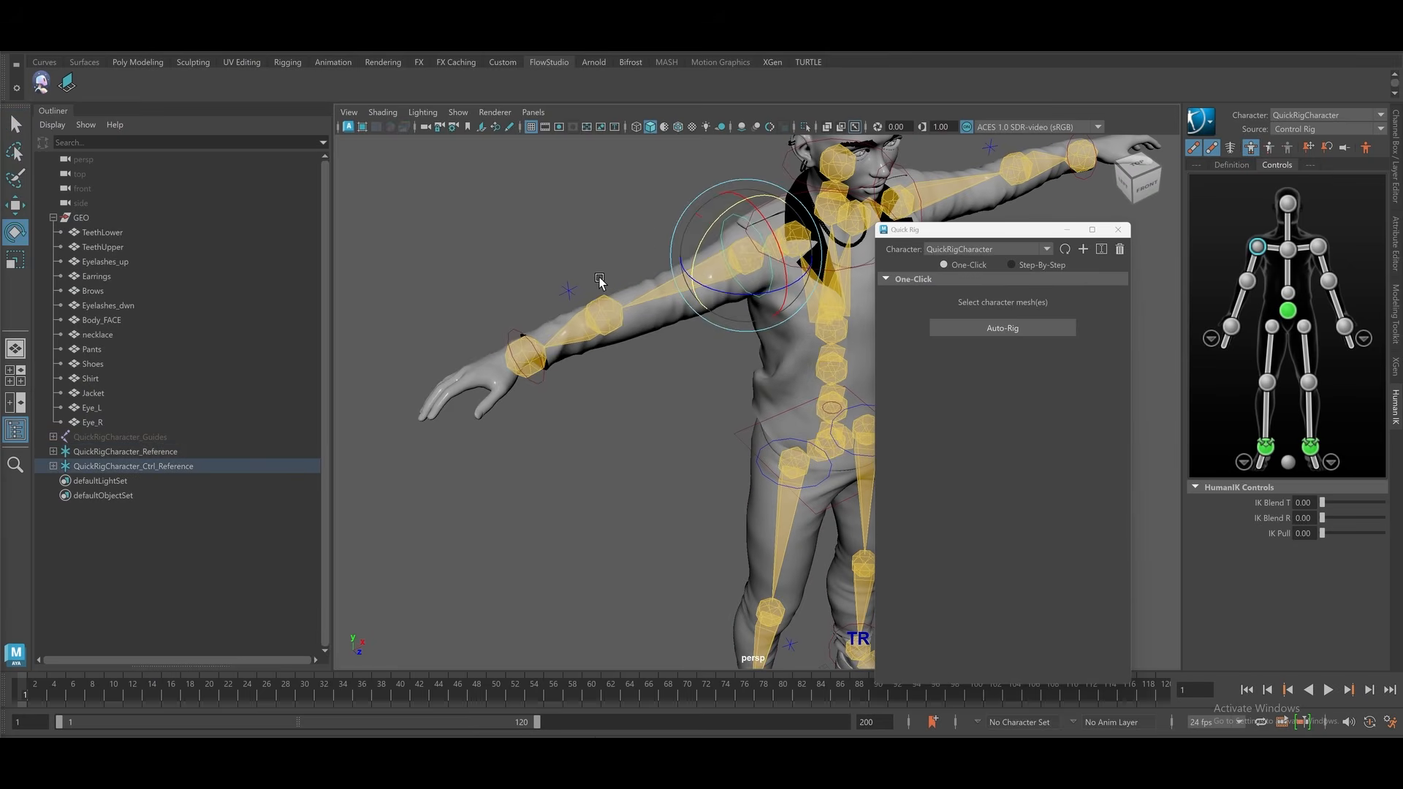
Set the HumanIK source of QuickRigCharacter to None to work directly on the skeleton at the right hand
scroll(591, 246, "down", 3)
left_click(590, 247)
left_click_drag(591, 247, 634, 478, "alt")
left_click(1349, 130)
left_click(1297, 140)
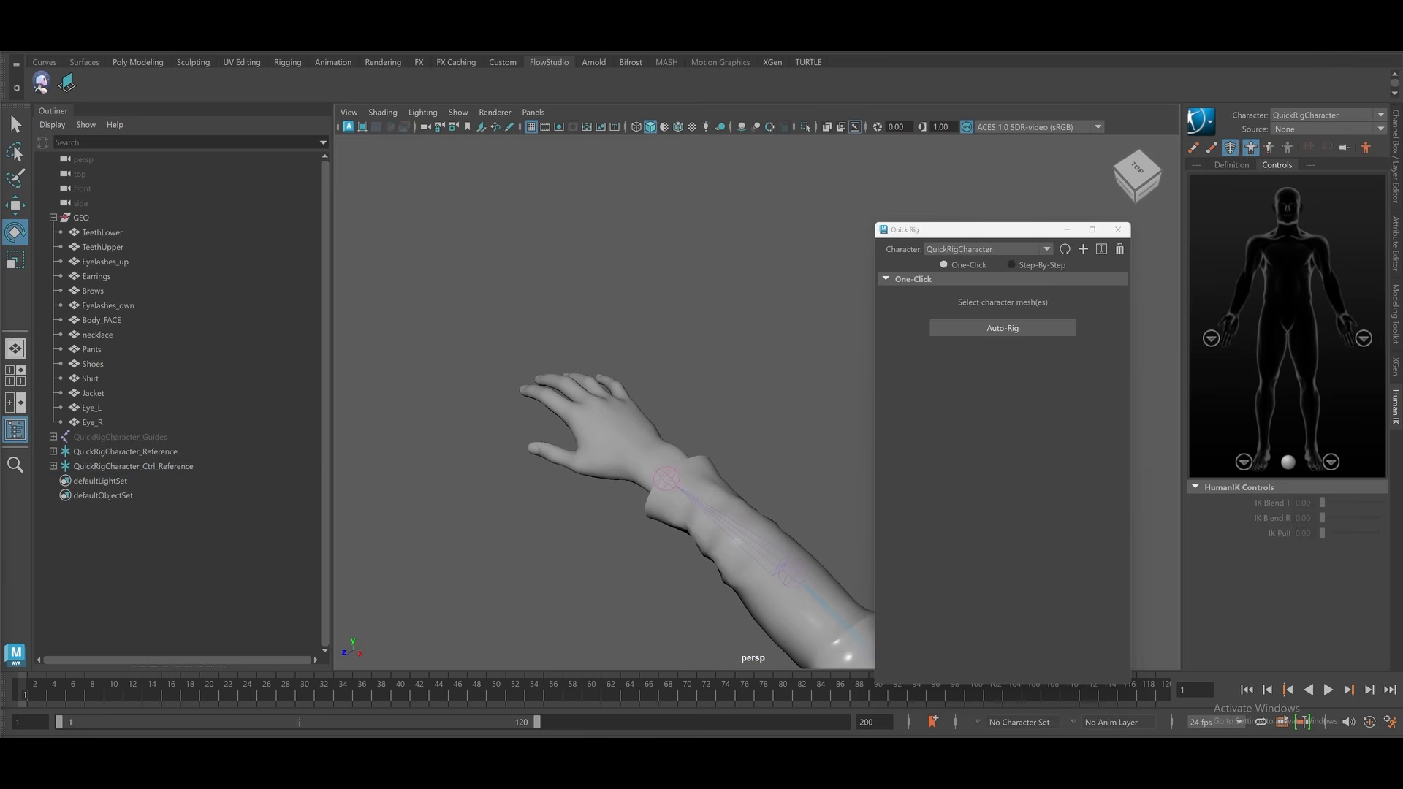
Create a joint at the base of the right thumb and duplicate it along the thumb for a total of four joints
left_click(666, 478, "shift")
key("w")
left_click(149, 47)
left_click(363, 146)
left_click(110, 480)
left_click_drag(584, 555, 643, 520, "alt")
left_click_drag(799, 436, 725, 444)
left_click_drag(725, 445, 608, 471, "shift")
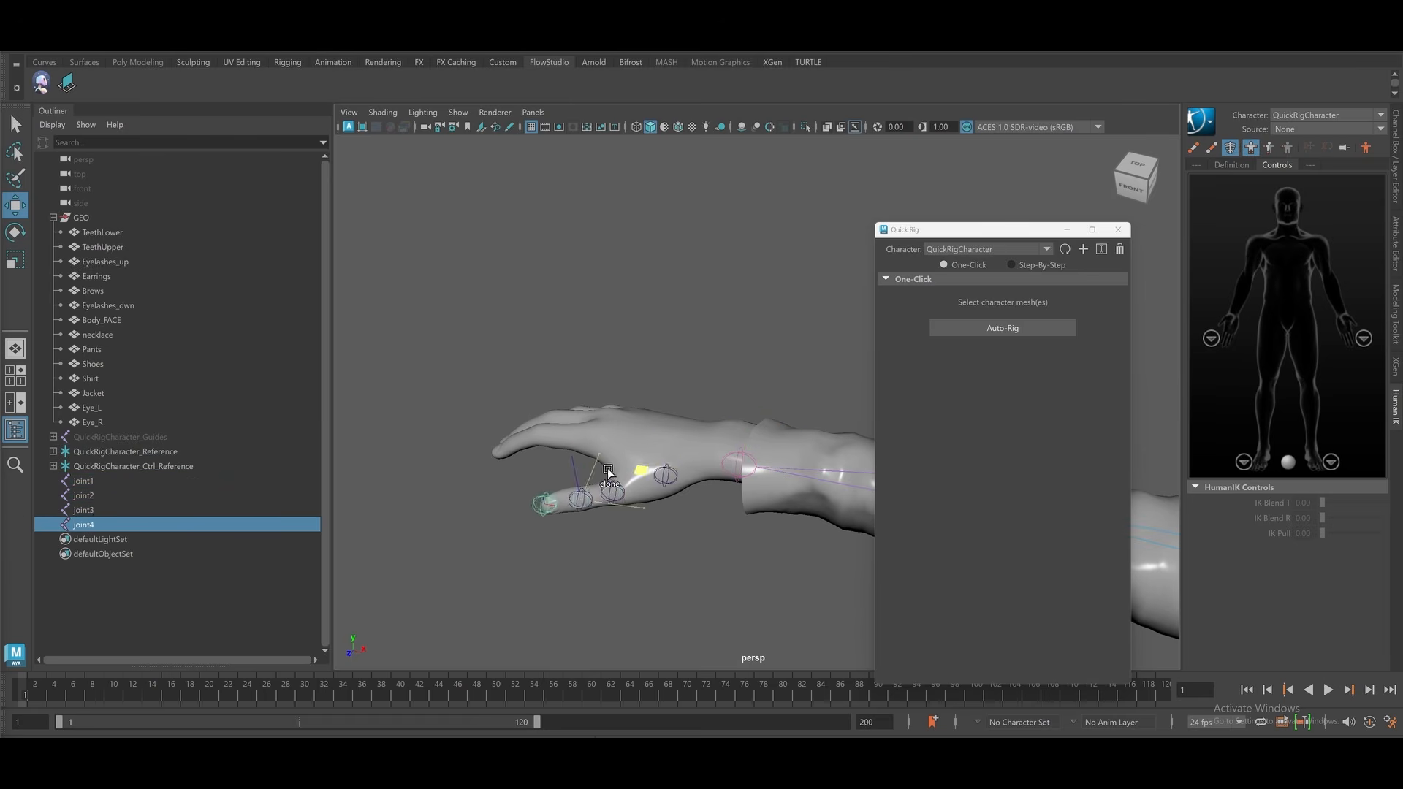
Parent the four thumb joints into one chain running from joint1 down to joint4
right_click_drag(608, 471, 711, 480, "alt")
middle_click_drag(711, 479, 713, 504, "alt")
left_click(109, 494)
mouse_move(109, 494)
middle_mouse_down()
mouse_move(101, 479)
mouse_move(100, 510)
middle_mouse_up()
left_click(100, 507)
left_click(102, 525)
Rename the thumb chain's joints with the base name RightHandThumb, numbering the first three 1, 2 and 3
left_click(111, 479)
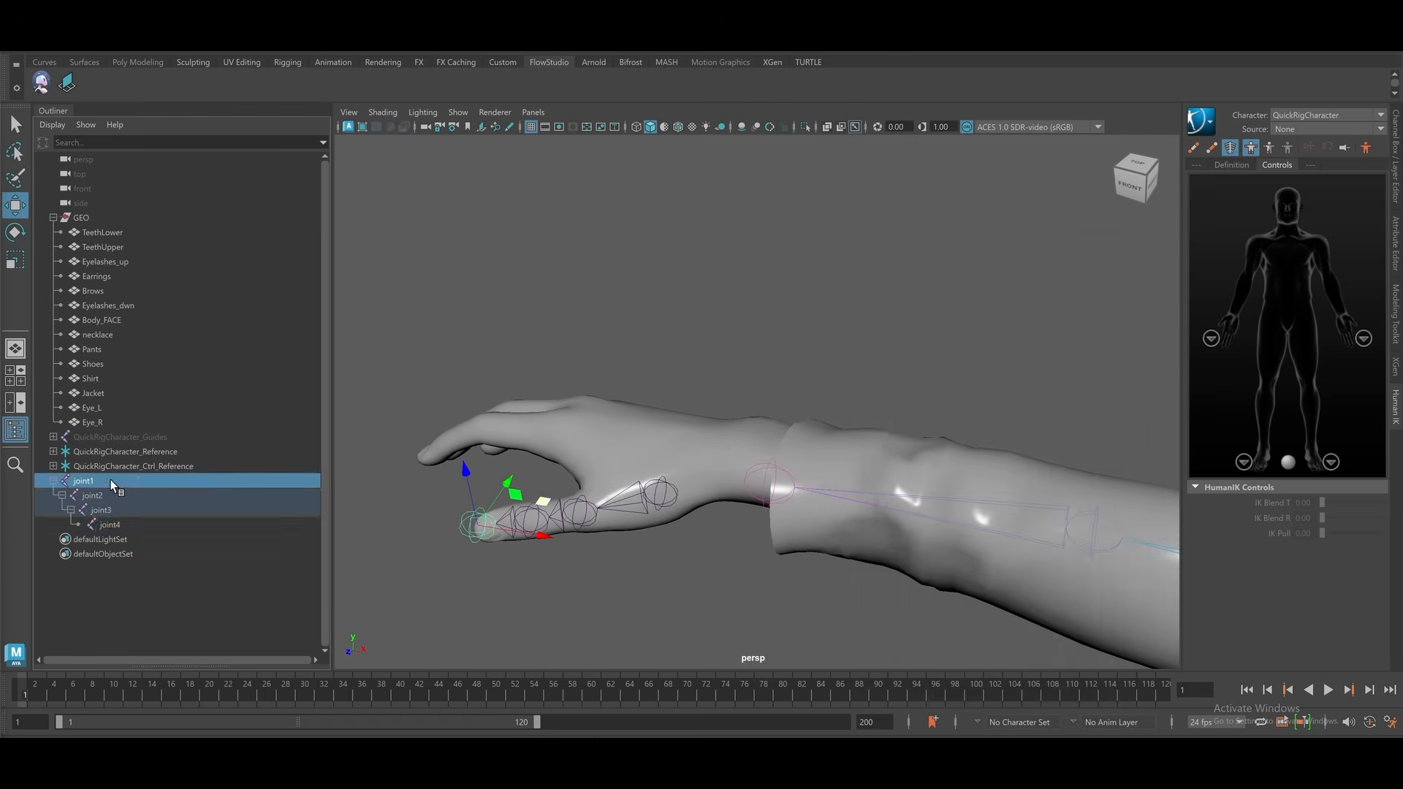
left_click(152, 495)
key("Return")
double_click(182, 510)
type("RightHandThumb")
type("3")
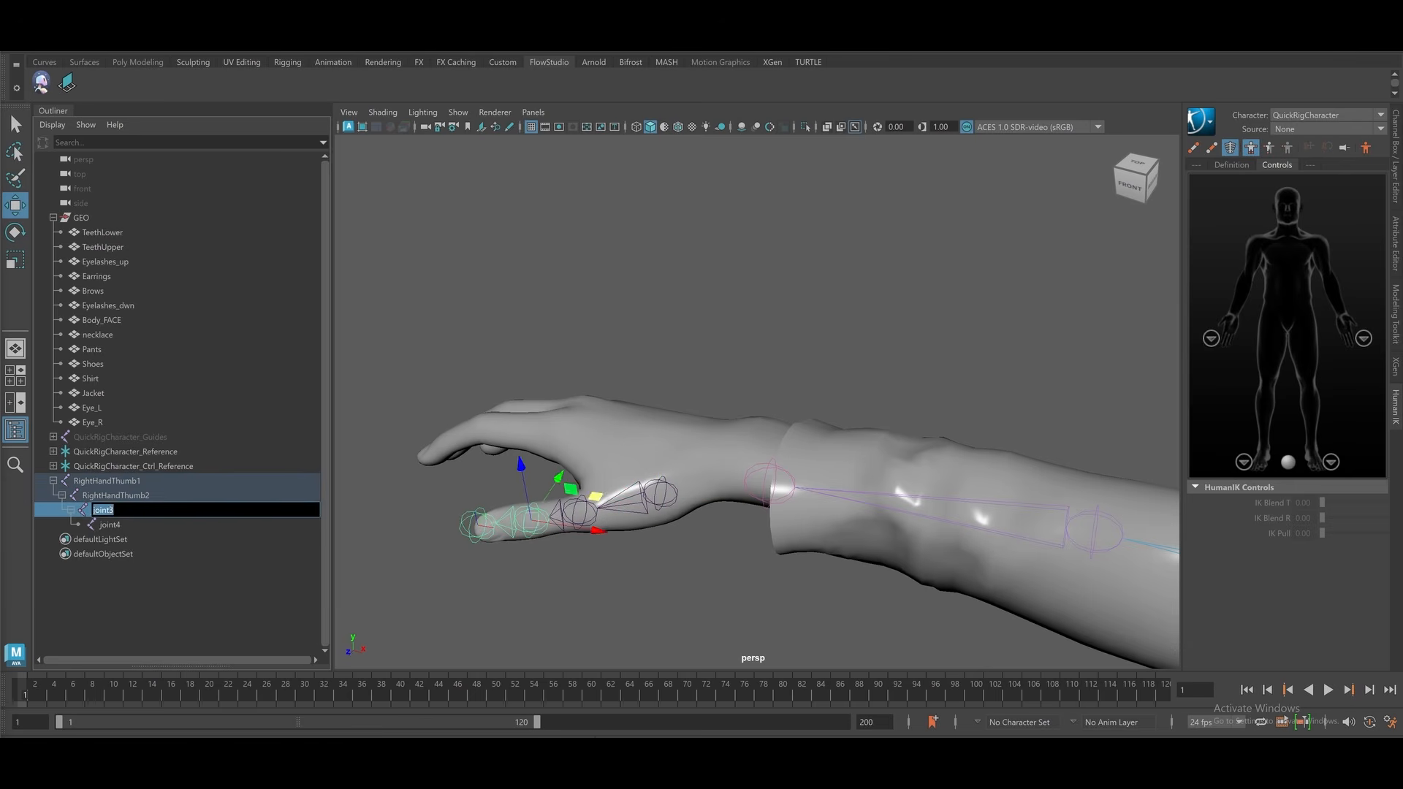
key("Return")
double_click(182, 524)
type("RightHandThumb")
Parent the root joint of the thumb chain to the skeleton's right wrist joint
left_click(664, 483)
left_click(770, 478, "shift")
key("p")
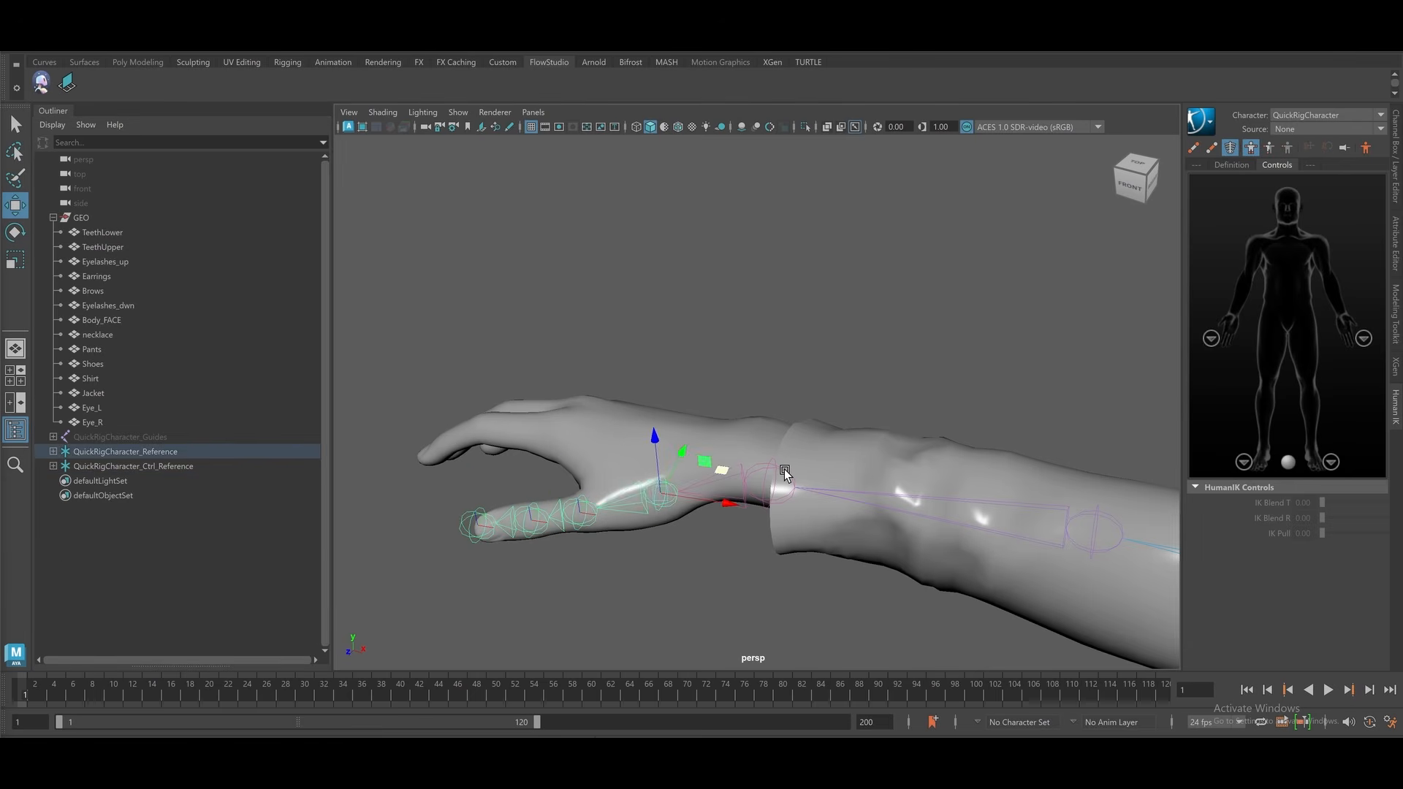
Duplicate the thumb joint chain and move and rotate the copies to fit the other fingers of the right hand
mouse_move(782, 473)
left_mouse_down("alt")
mouse_move(773, 519)
mouse_move(827, 542)
mouse_move(778, 445)
mouse_move(748, 510)
mouse_move(814, 516)
mouse_move(802, 488)
left_mouse_up("alt")
key("ctrl+d")
key("e")
key("w")
key("space")
key("f")
key("e")
key("w")
key("ctrl+d")
left_click_drag(839, 592, 950, 400)
key("e")
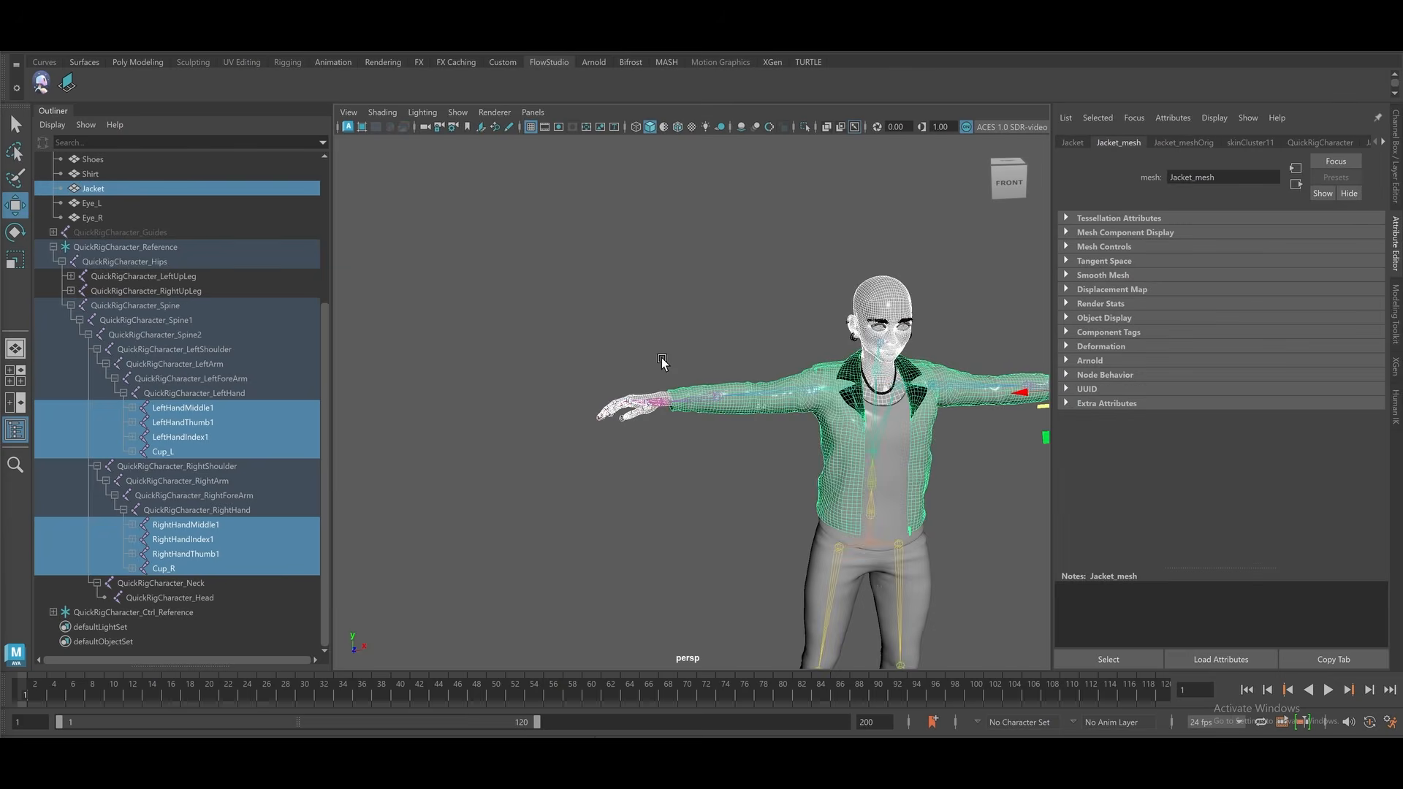
Add the selected finger and cup joints as influences on the body and jacket, with Use geometry, Lock weights, dropoff 4.0 and polygon smoothness 0.0
scroll(661, 357, "up", 10)
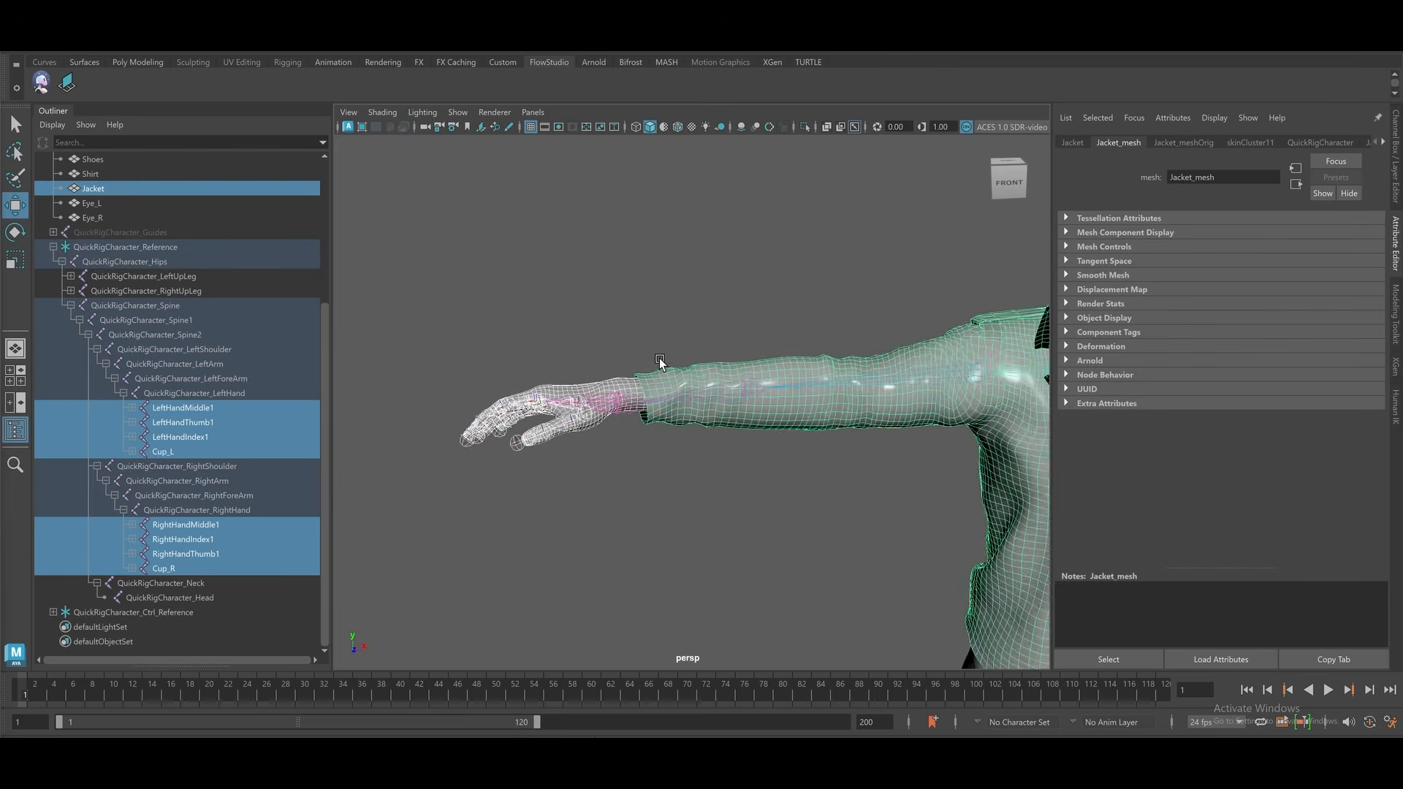
left_click(310, 36)
mouse_move(399, 377)
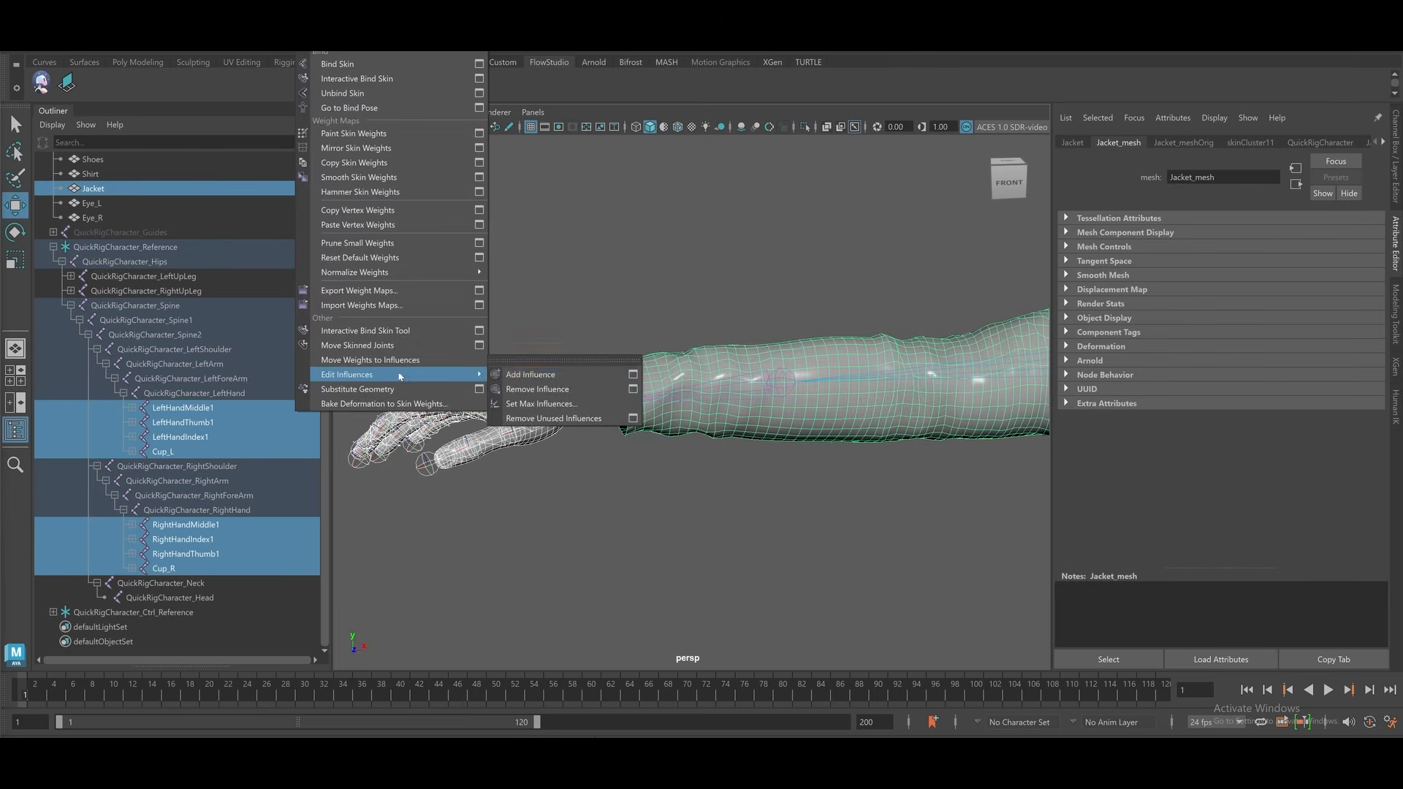
left_click(633, 374)
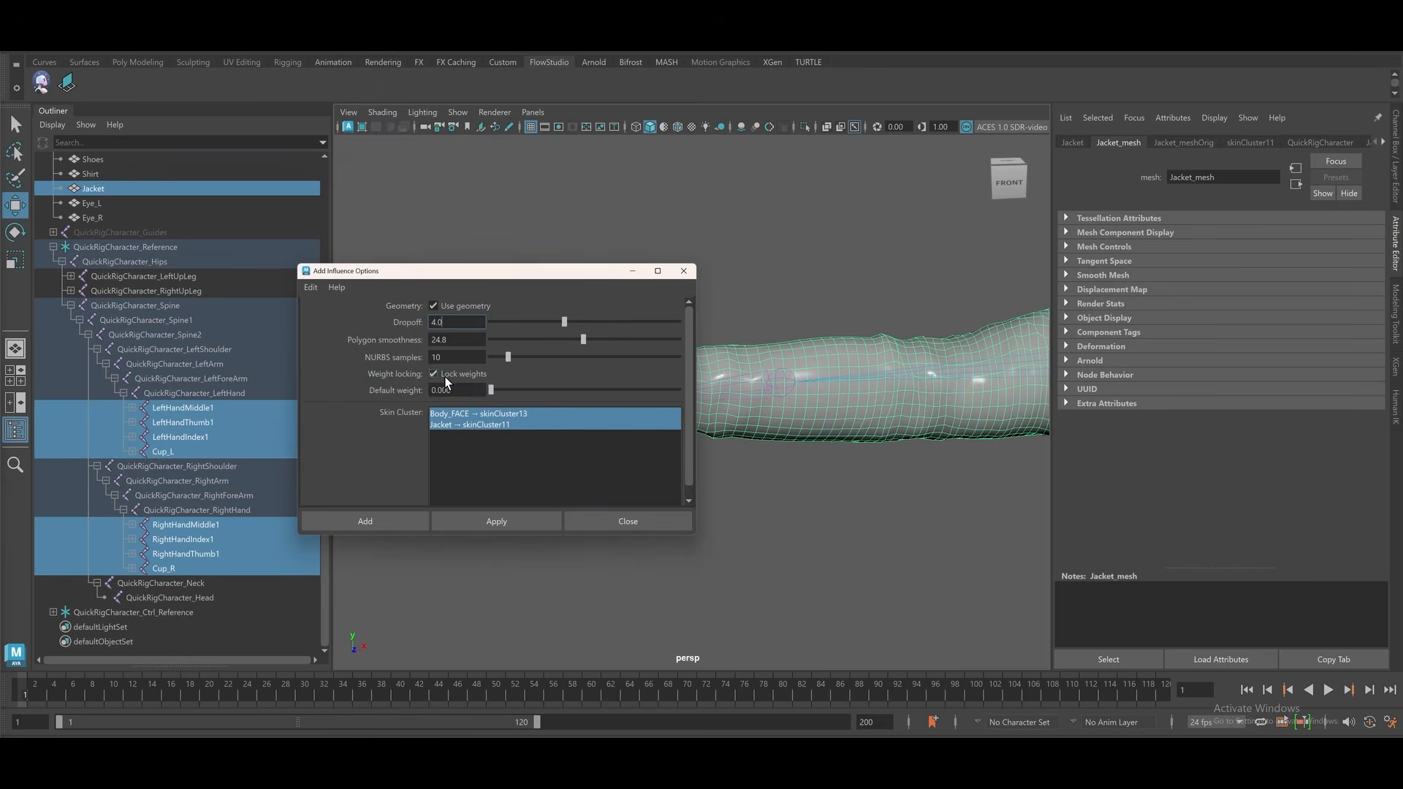
left_click(339, 319)
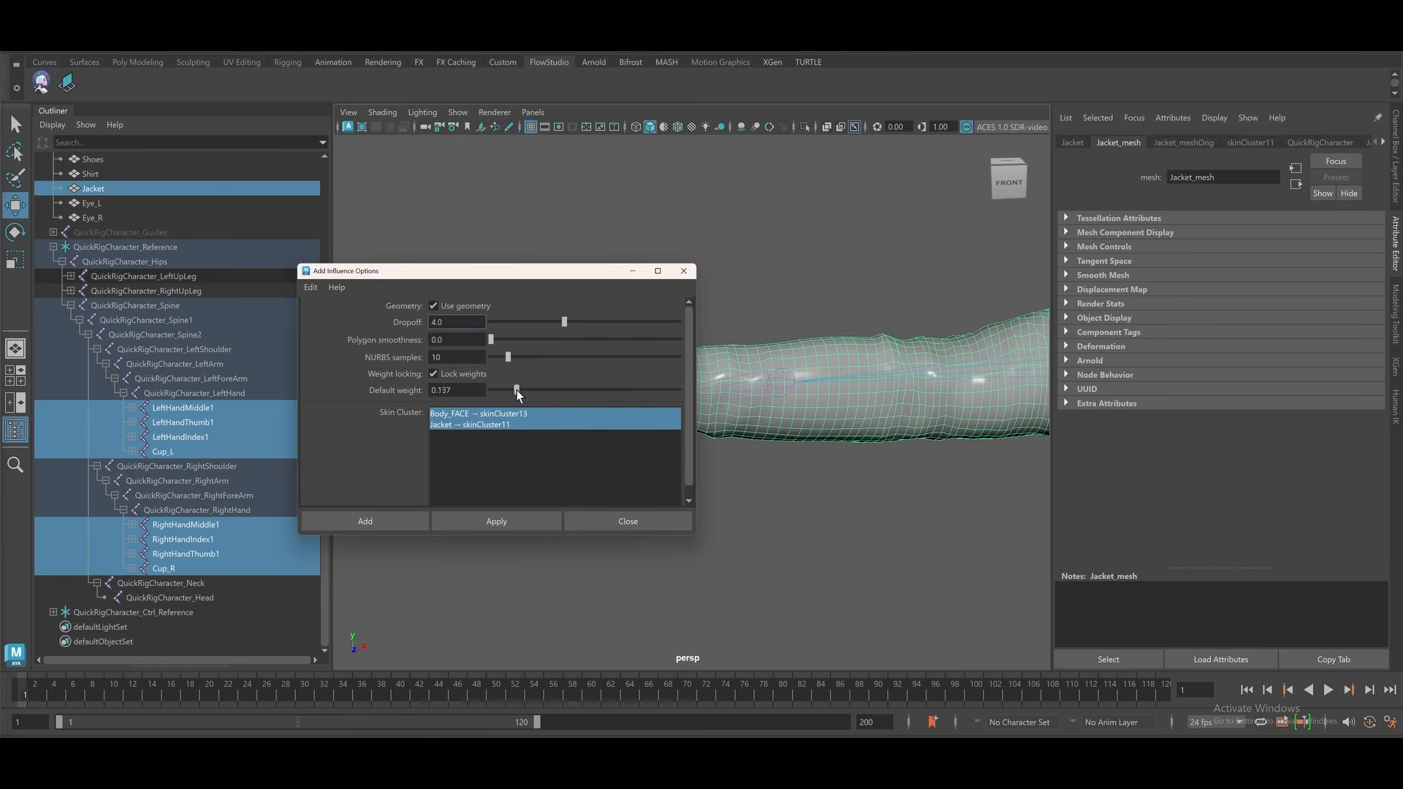
left_click(526, 522)
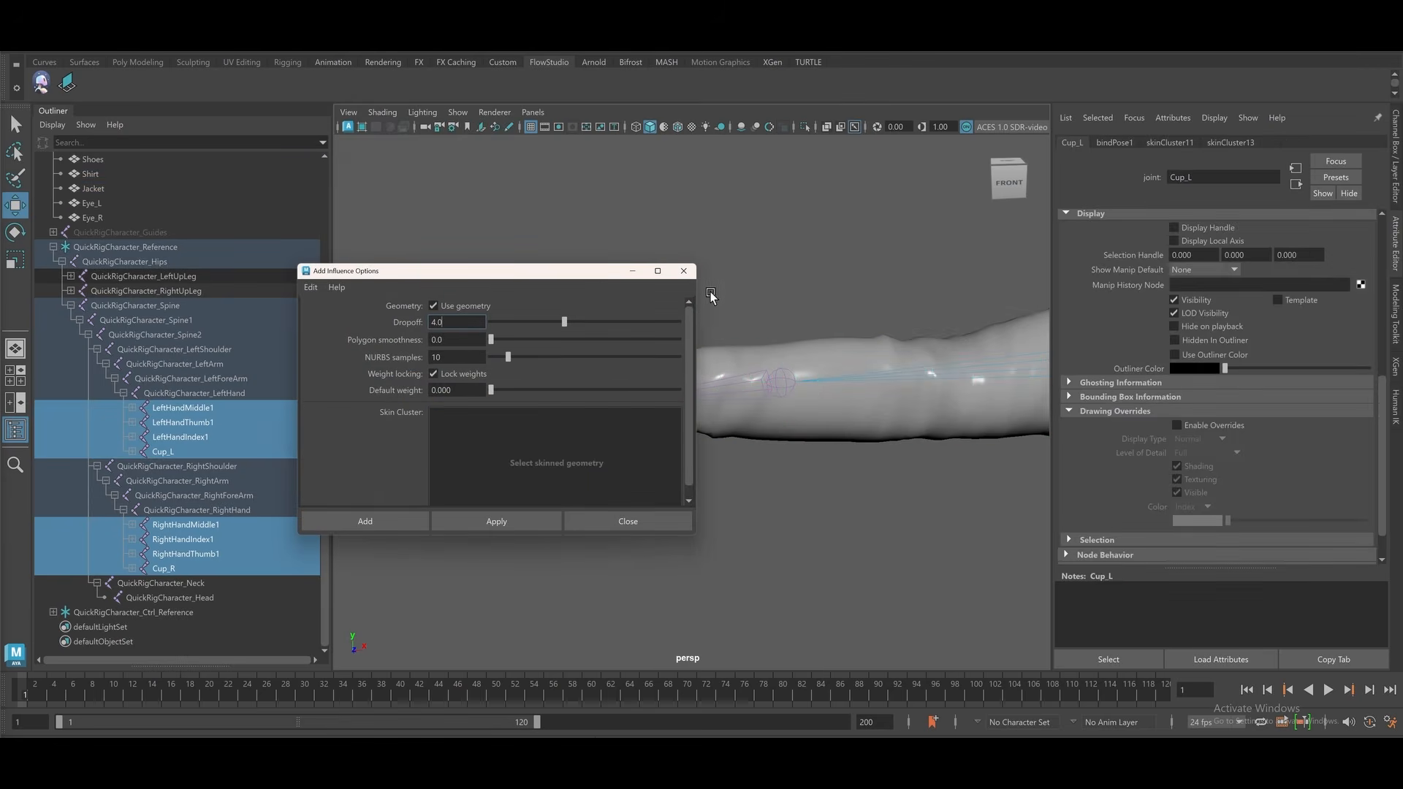
left_click(684, 271)
Test the hand's deformation by rotating one of its joints, and undo the rotation
scroll(702, 339, "down", 4)
left_click(703, 340)
left_click(917, 373)
key("e")
left_click_drag(891, 333, 877, 360)
key("ctrl+z")
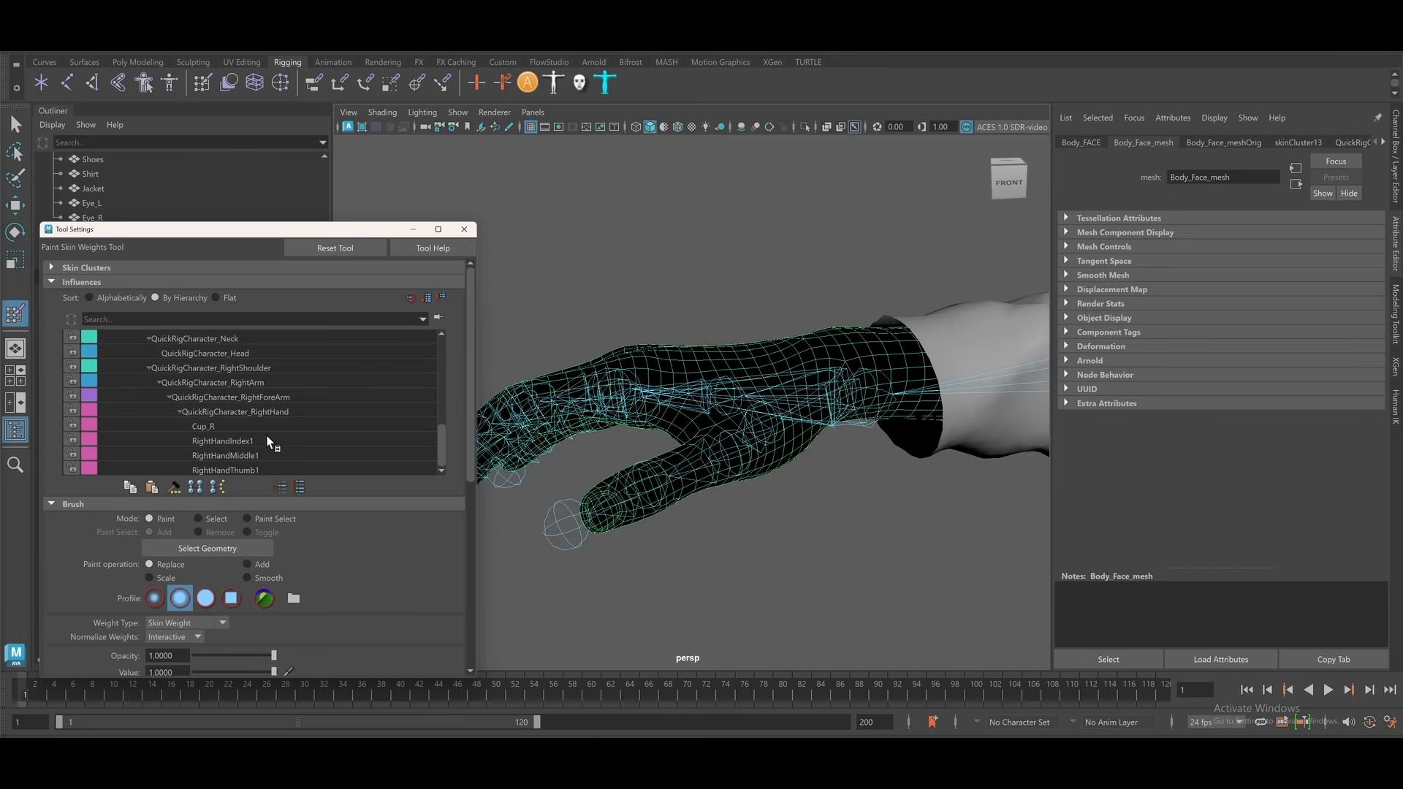
Paint and smooth the body mesh's skin weights for the Cup_R influence around the base of the right thumb
mouse_move(714, 410)
left_mouse_down("alt")
mouse_move(694, 402)
mouse_move(794, 460)
mouse_move(808, 526)
mouse_move(830, 439)
left_mouse_up("alt")
scroll(830, 328, "up", 4)
middle_click_drag(744, 370, 828, 421, "alt")
left_click(313, 427)
mouse_move(723, 435)
left_mouse_down("alt")
mouse_move(792, 417)
mouse_move(731, 398)
mouse_move(730, 463)
mouse_move(718, 373)
mouse_move(740, 411)
left_mouse_up("alt")
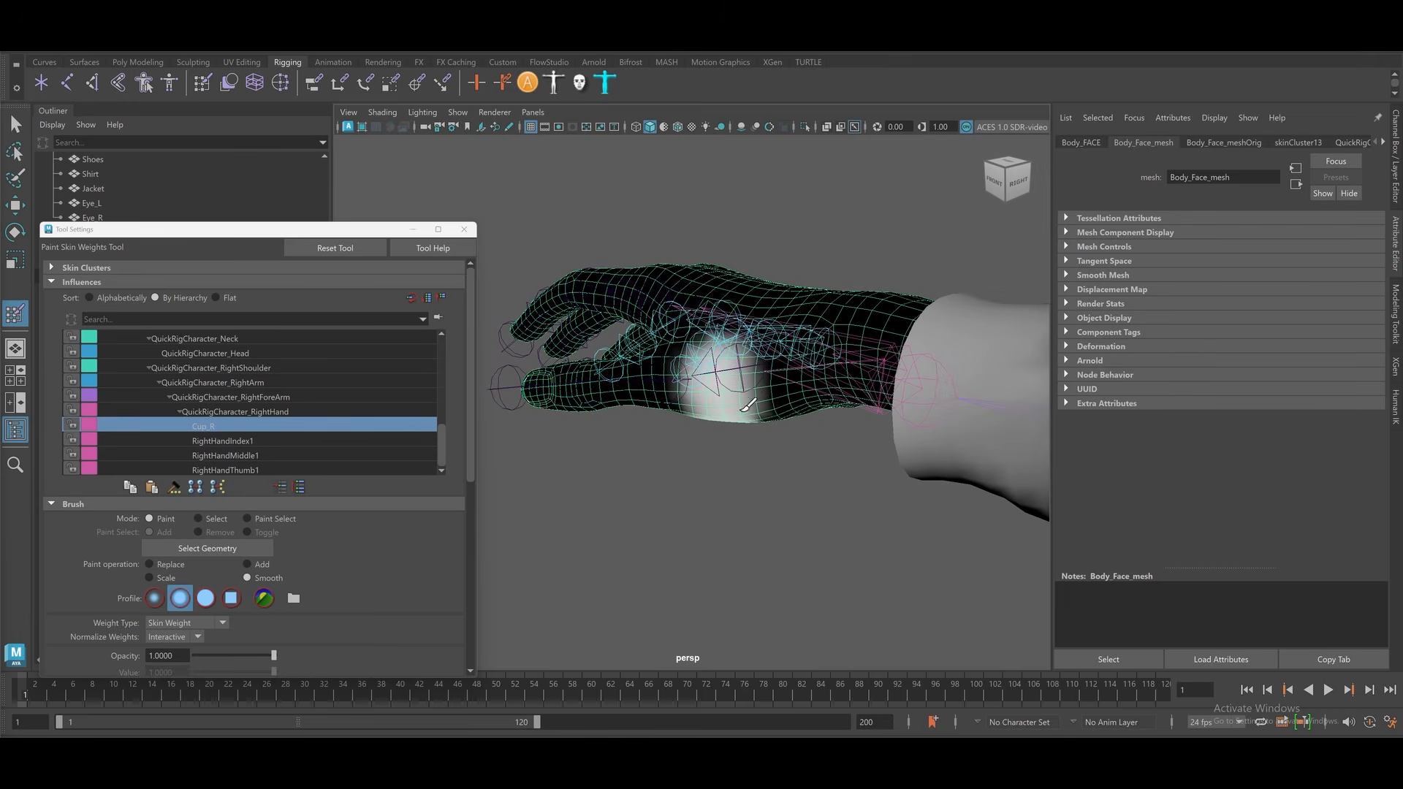
Paint the body mesh's skin weights for further right-hand joint influences around the thumb and fingers
scroll(178, 511, "down", 4)
left_click(149, 579)
mouse_move(658, 388)
left_mouse_down("alt")
mouse_move(719, 353)
mouse_move(793, 349)
mouse_move(737, 402)
left_mouse_up("alt")
middle_click_drag(737, 379, 803, 391, "alt")
scroll(288, 393, "up", 2)
left_click(223, 353)
scroll(738, 380, "up", 3)
mouse_move(738, 409)
left_mouse_down("alt")
mouse_move(761, 323)
mouse_move(767, 380)
left_mouse_up("alt")
mouse_move(760, 431)
left_mouse_down()
mouse_move(785, 424)
mouse_move(833, 453)
mouse_move(789, 497)
left_mouse_up()
left_click(241, 367)
scroll(767, 329, "up", 3)
left_click_drag(767, 323, 742, 439, "alt")
Check with the Rotate tool how RightHandThumb1 and the neighbouring joints deform the hand
key("w")
left_click(899, 509)
key("e")
left_click_drag(899, 510, 899, 542, "alt")
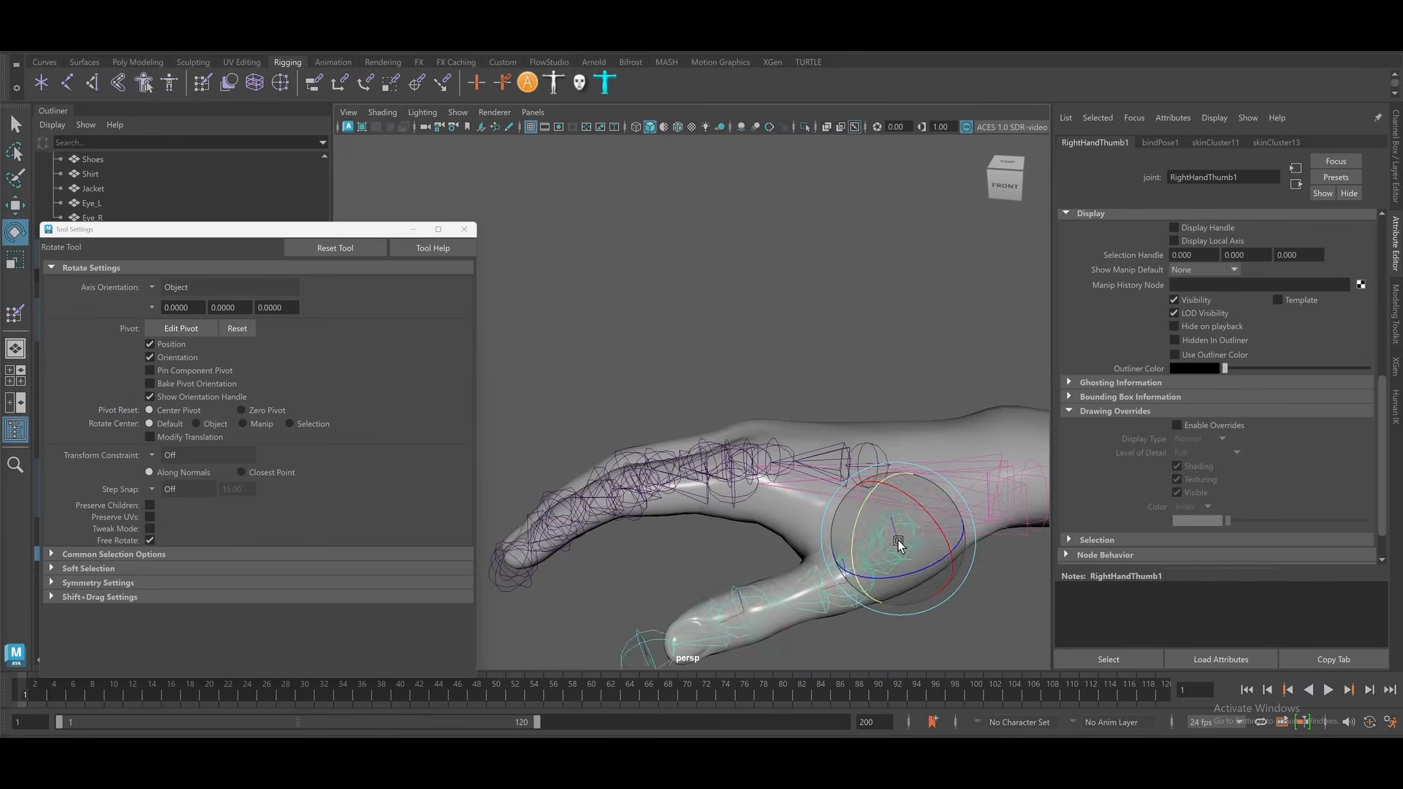
left_click(732, 488)
left_click(730, 527)
left_click_drag(774, 504, 824, 461, "alt")
Refine the right hand's skin weights, alternating between weight painting and adjusting the finger joints
left_click(746, 507)
key("y")
key("w")
left_click(804, 497)
key("y")
mouse_move(804, 409)
left_mouse_down("alt")
mouse_move(801, 451)
mouse_move(729, 526)
mouse_move(667, 306)
mouse_move(865, 412)
mouse_move(841, 467)
left_mouse_up("alt")
key("w")
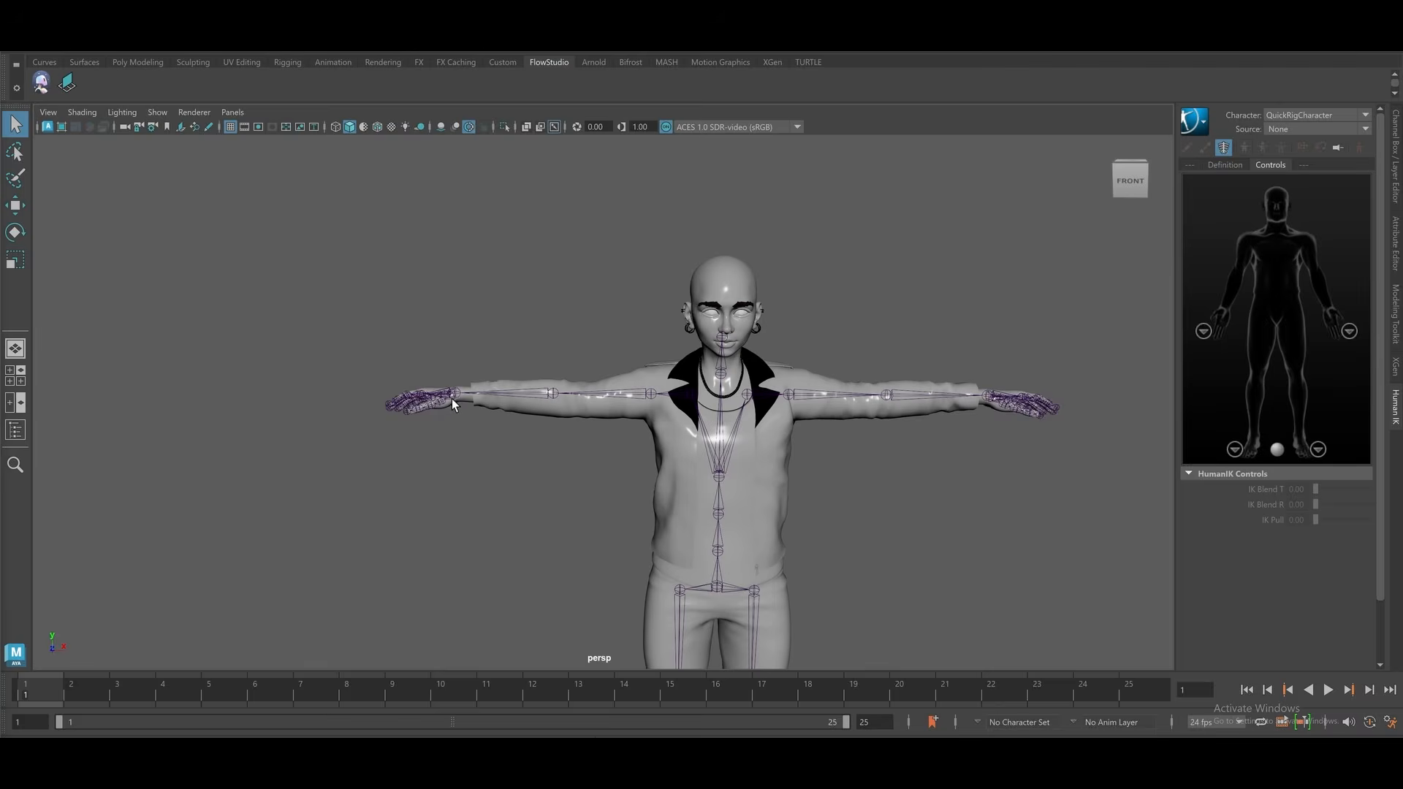
Unlock QuickRigCharacter's HumanIK definition and open its right-hand bone map for the thumb assignment
key("f")
left_click_drag(501, 412, 732, 518, "alt")
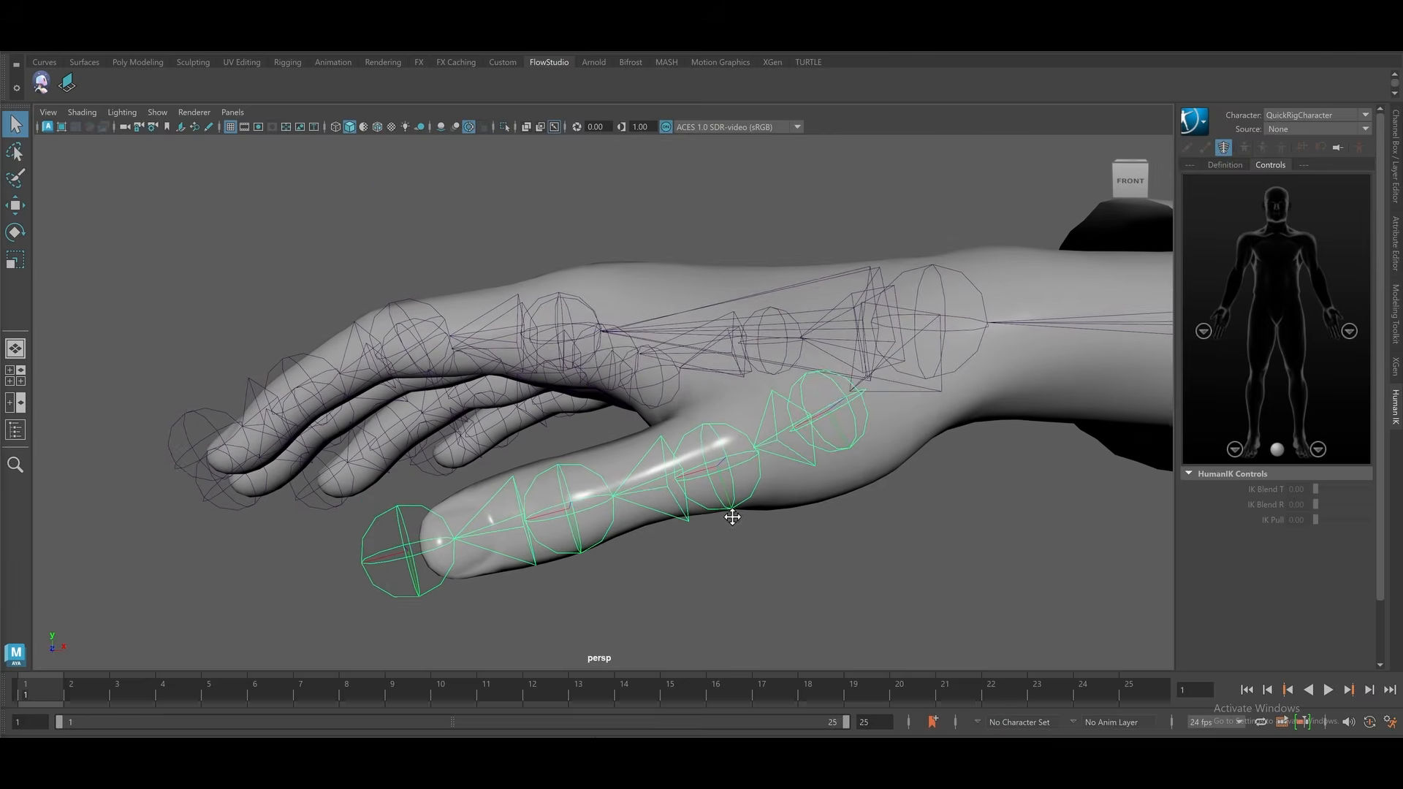
left_click(1228, 164)
left_click(1205, 147)
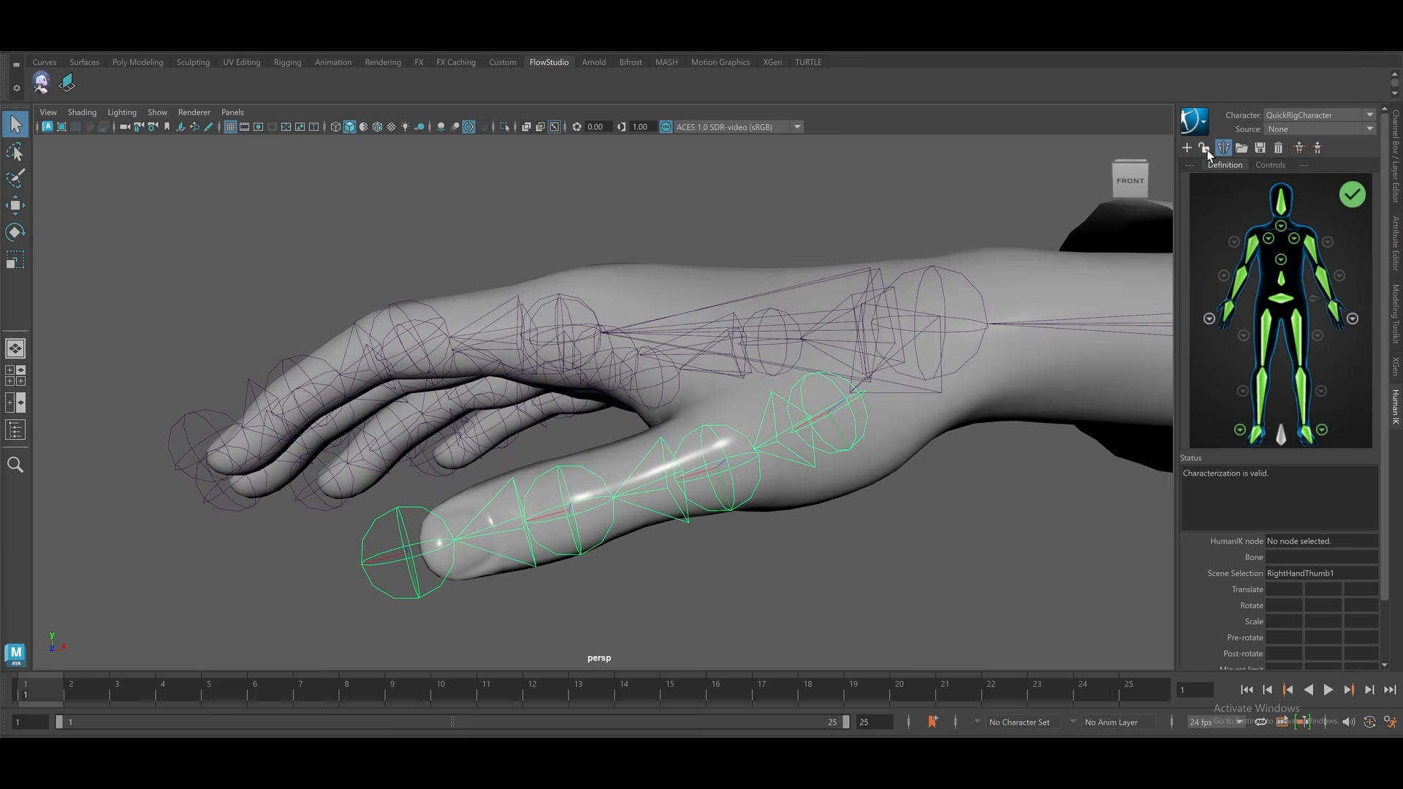
left_click(1210, 318)
left_click(852, 441)
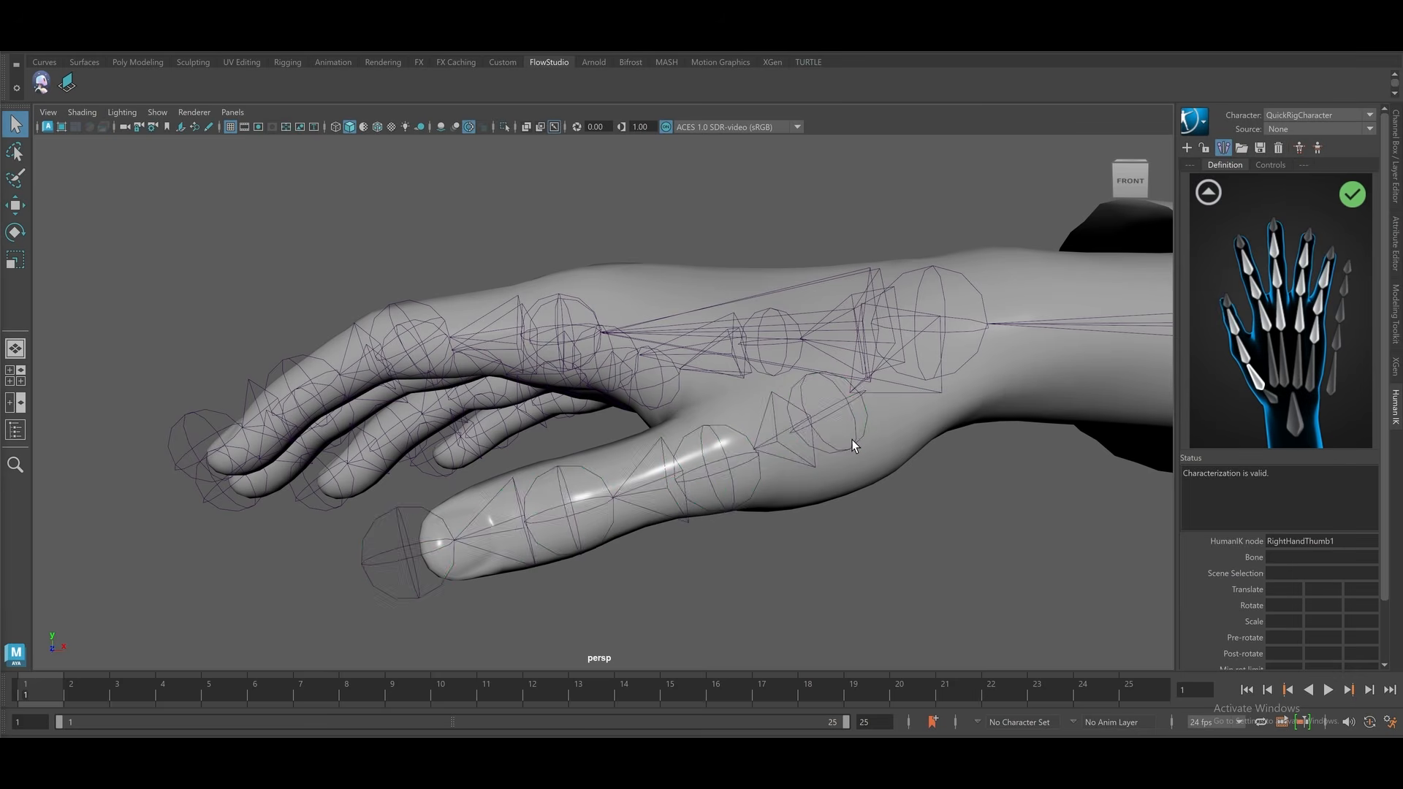
Assign the RightHandThumb1, RightHandThumb2 and RightHandThumb3 joints to the matching thumb bones of the HumanIK definition
left_click(849, 431)
right_click(1261, 379)
left_click(1290, 385)
left_click(1033, 416)
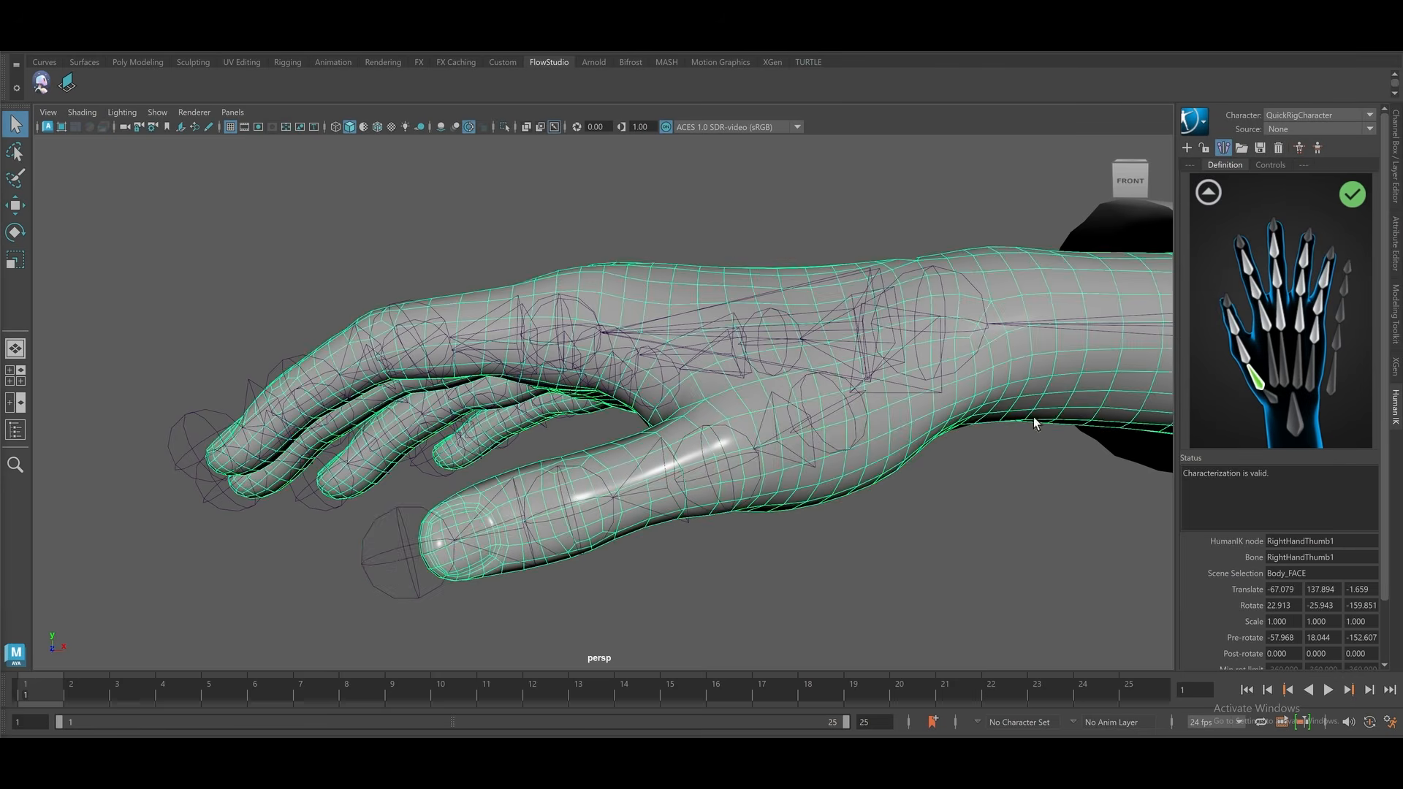
left_click(725, 468)
right_click(1259, 356)
left_click(1264, 363)
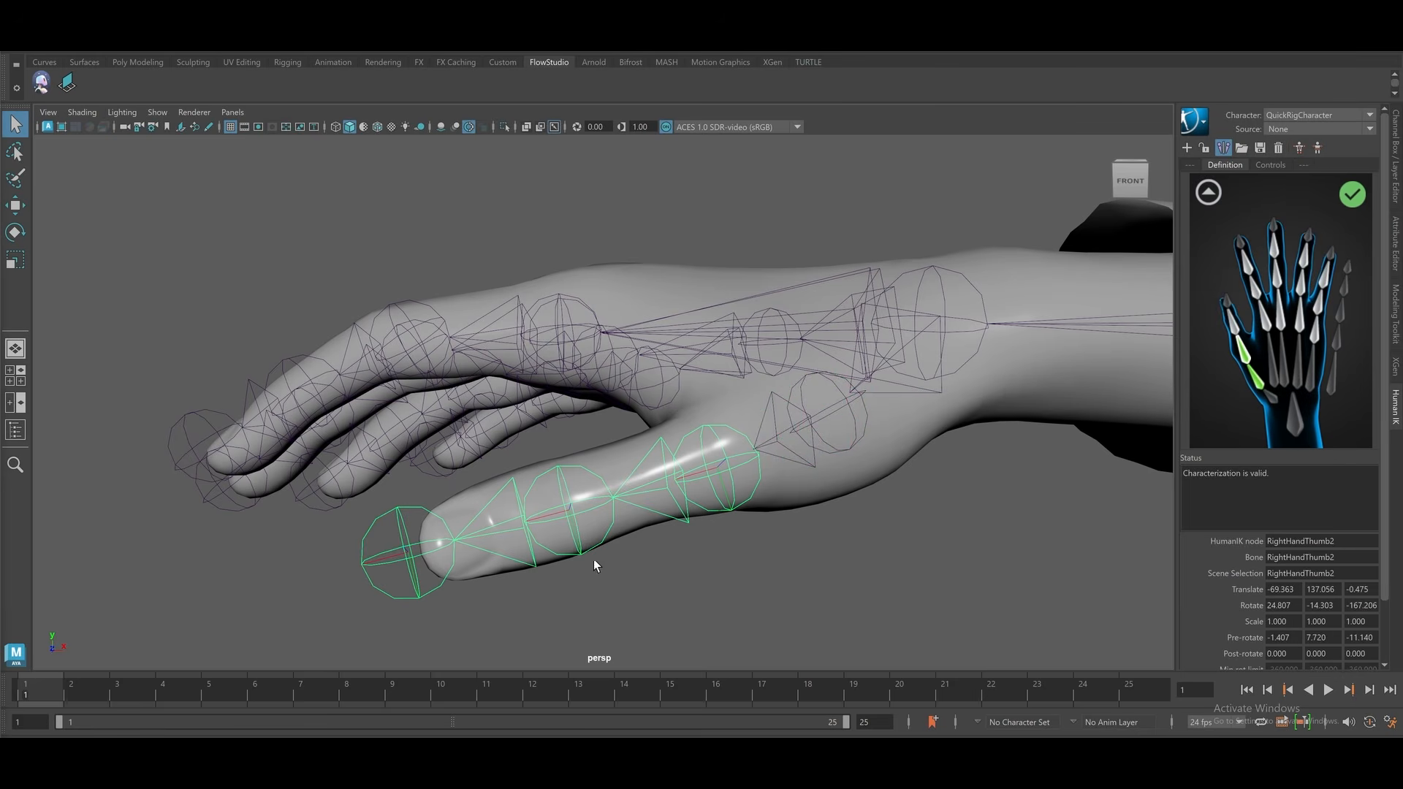
left_click(579, 555)
right_click(1241, 326)
left_click(1251, 333)
Assign the RightHandIndex1 and RightHandIndex2 joints to their matching HumanIK bones and return to the full-body definition
left_click_drag(822, 343, 629, 385, "alt")
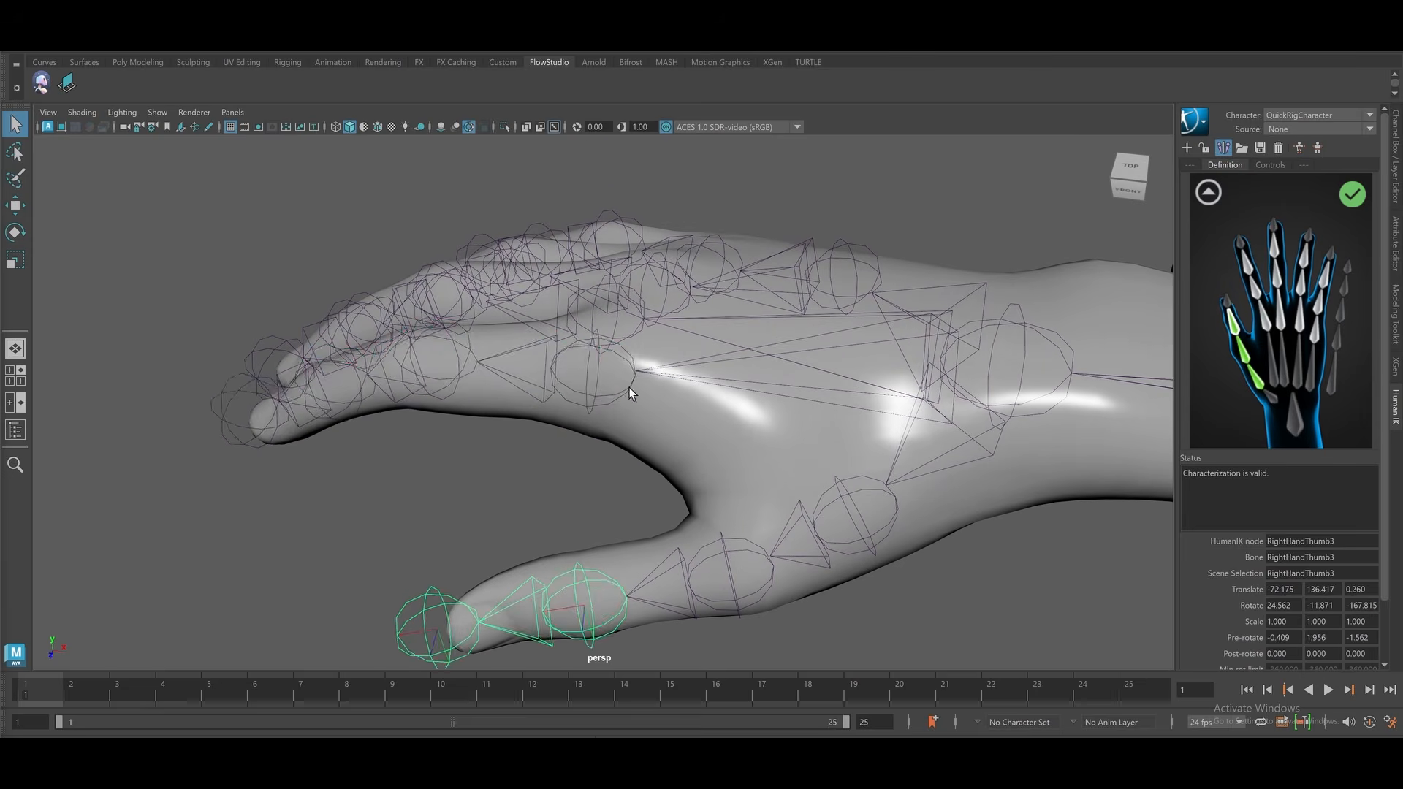
left_click(621, 381)
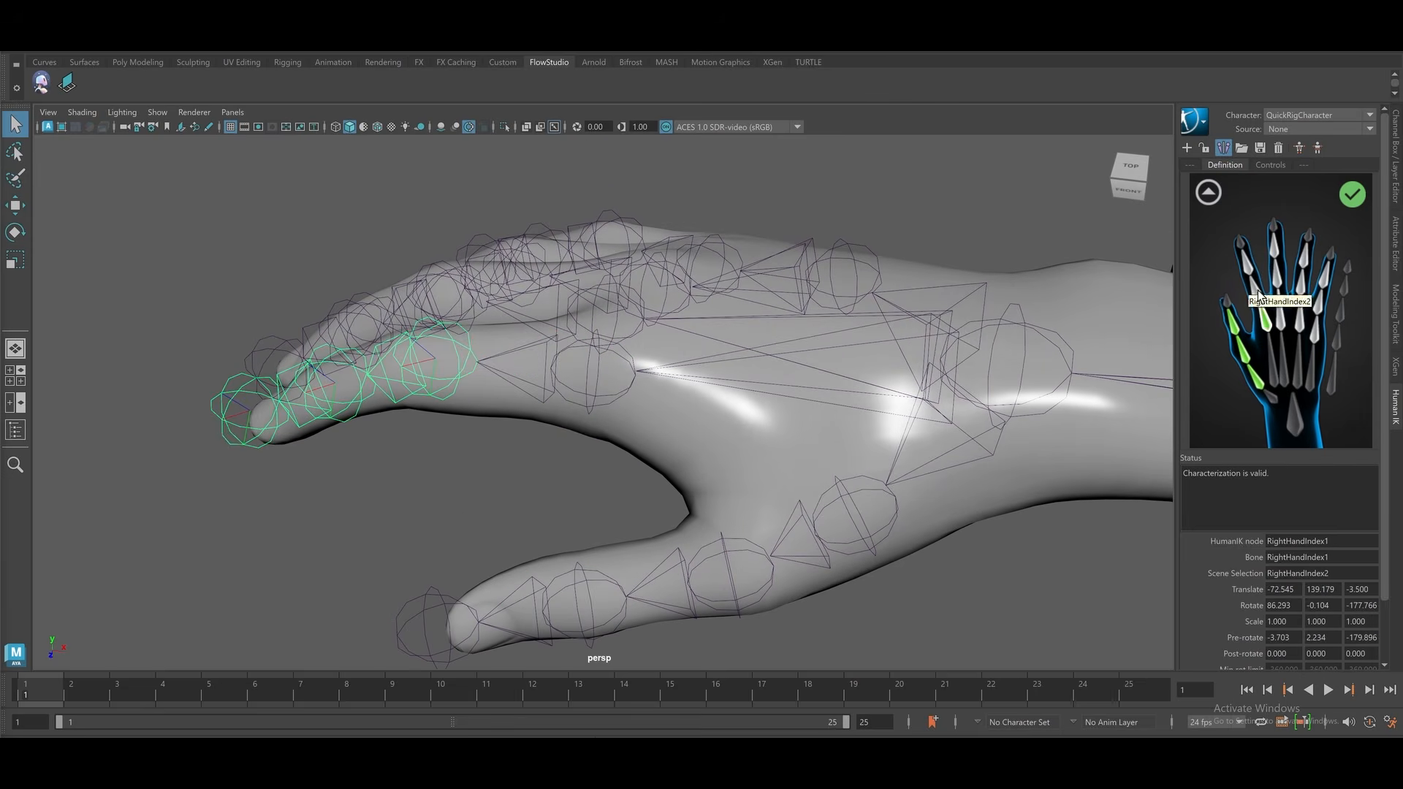
right_click(1257, 291)
left_click(1272, 296)
left_click(1207, 192)
Check the left hand's thumb and finger bone assignments in the HumanIK definition and return to the full-body map
scroll(959, 281, "down", 5)
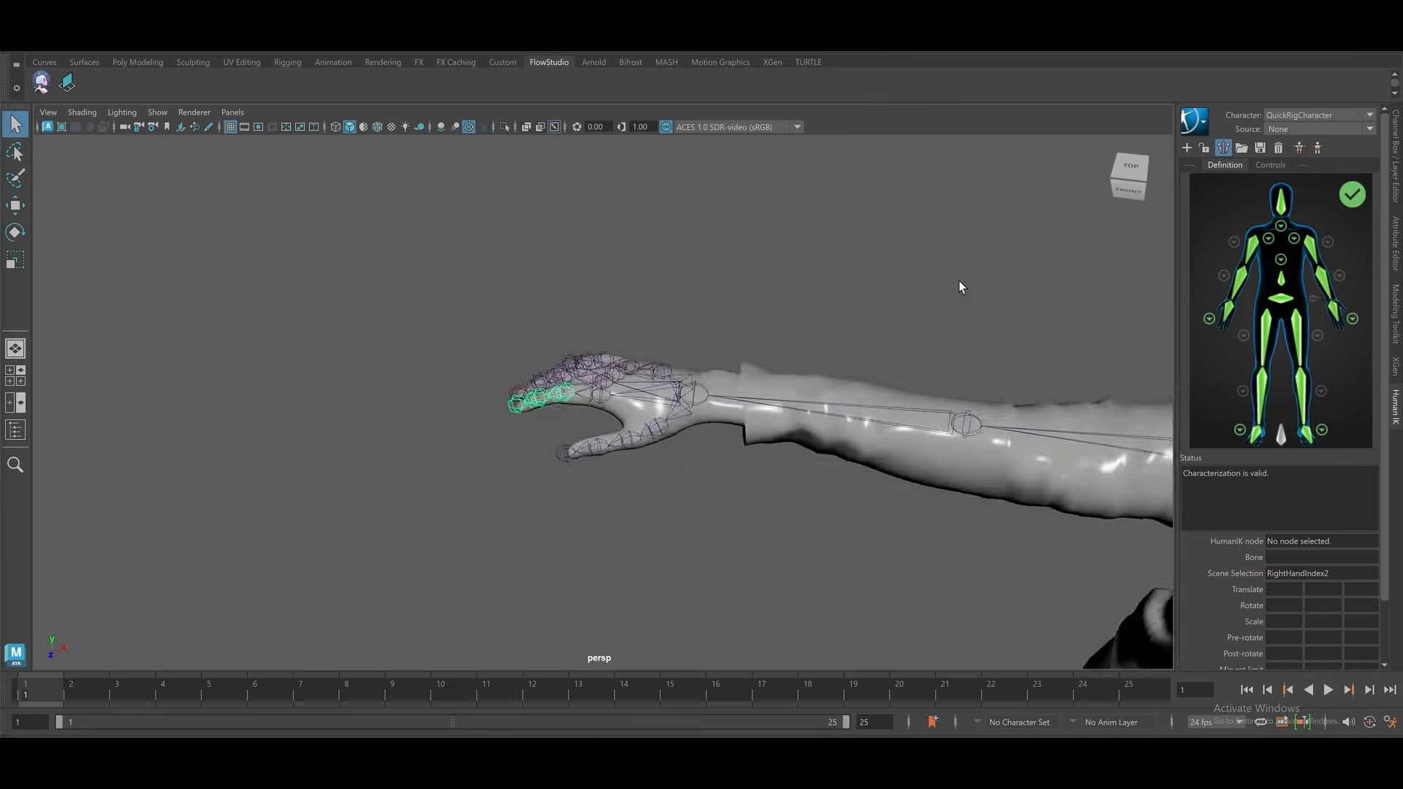
scroll(958, 280, "down", 3)
middle_click_drag(959, 281, 608, 305, "alt")
left_click(762, 386)
left_click(1351, 318)
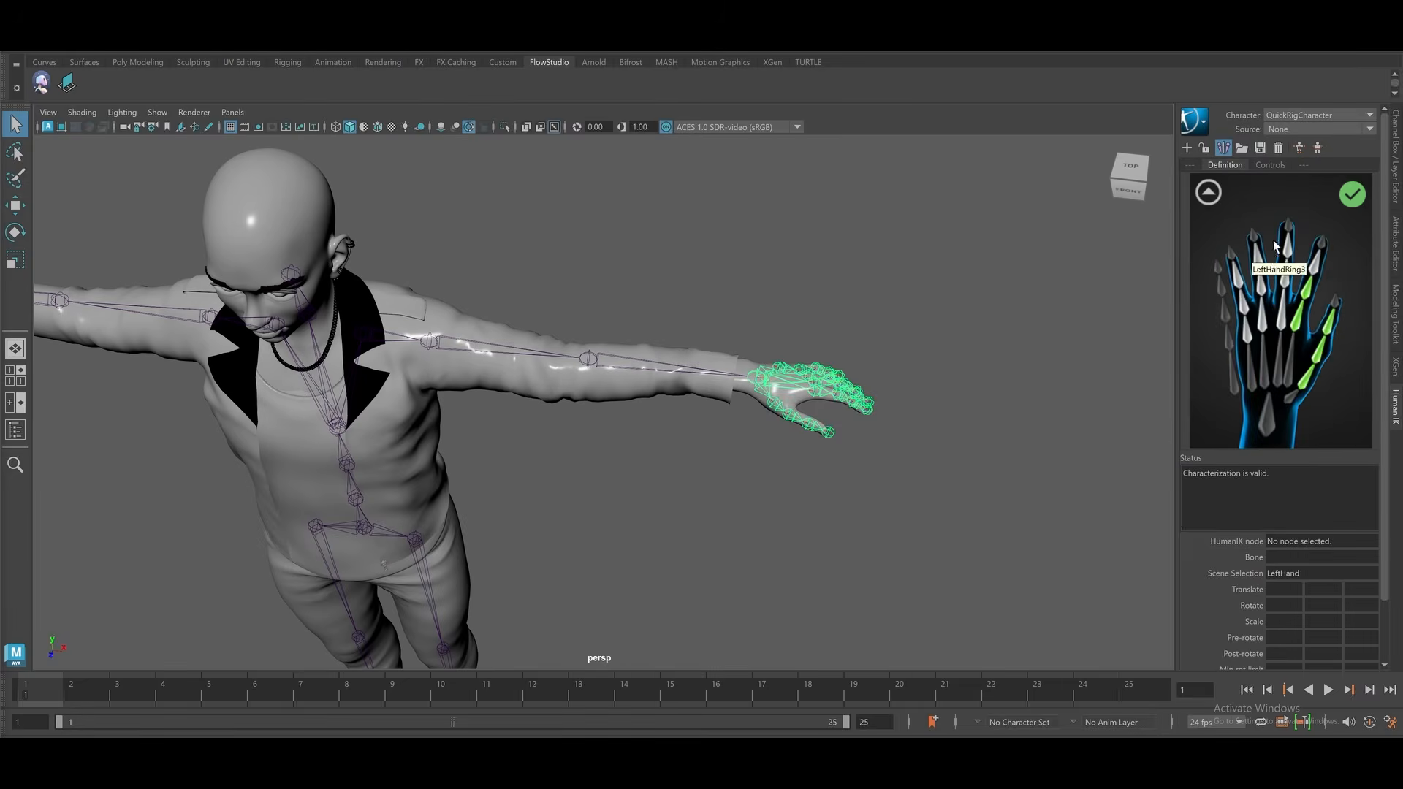
left_click(1208, 193)
left_click_drag(906, 304, 896, 272, "alt")
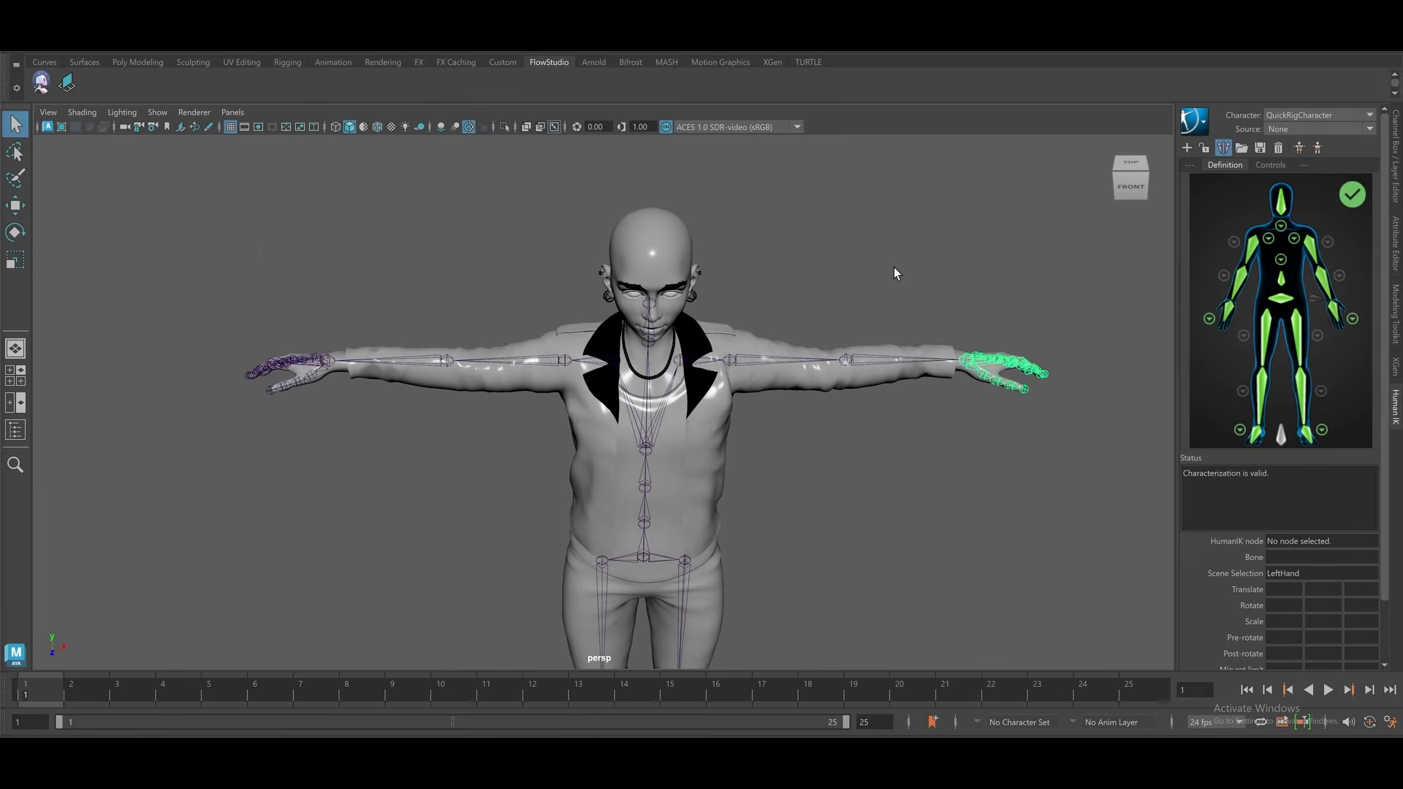
left_click(992, 322)
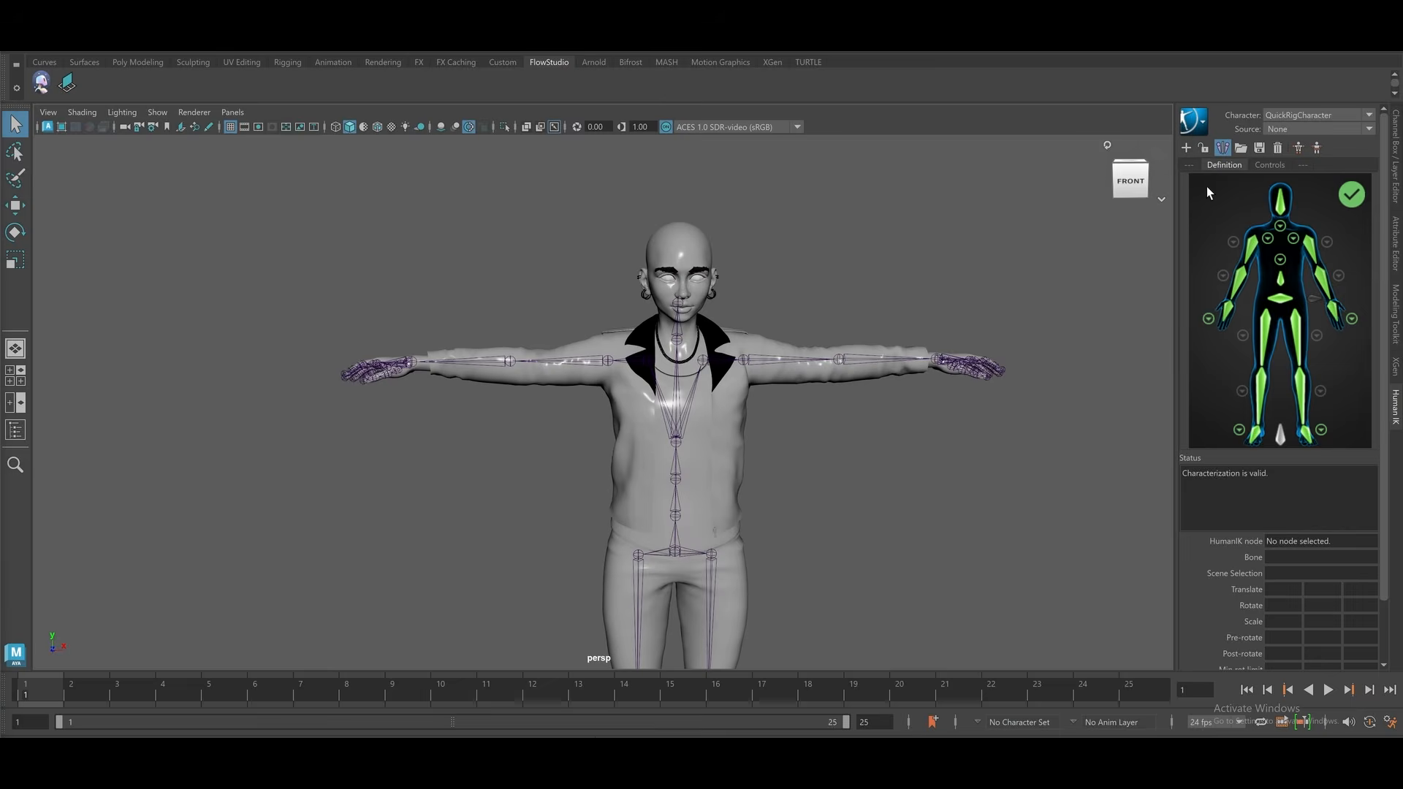
Show the HumanIK control rig and rotate the base controls of a finger to test how it bends
left_click(1270, 166)
left_click_drag(870, 338, 855, 379, "alt")
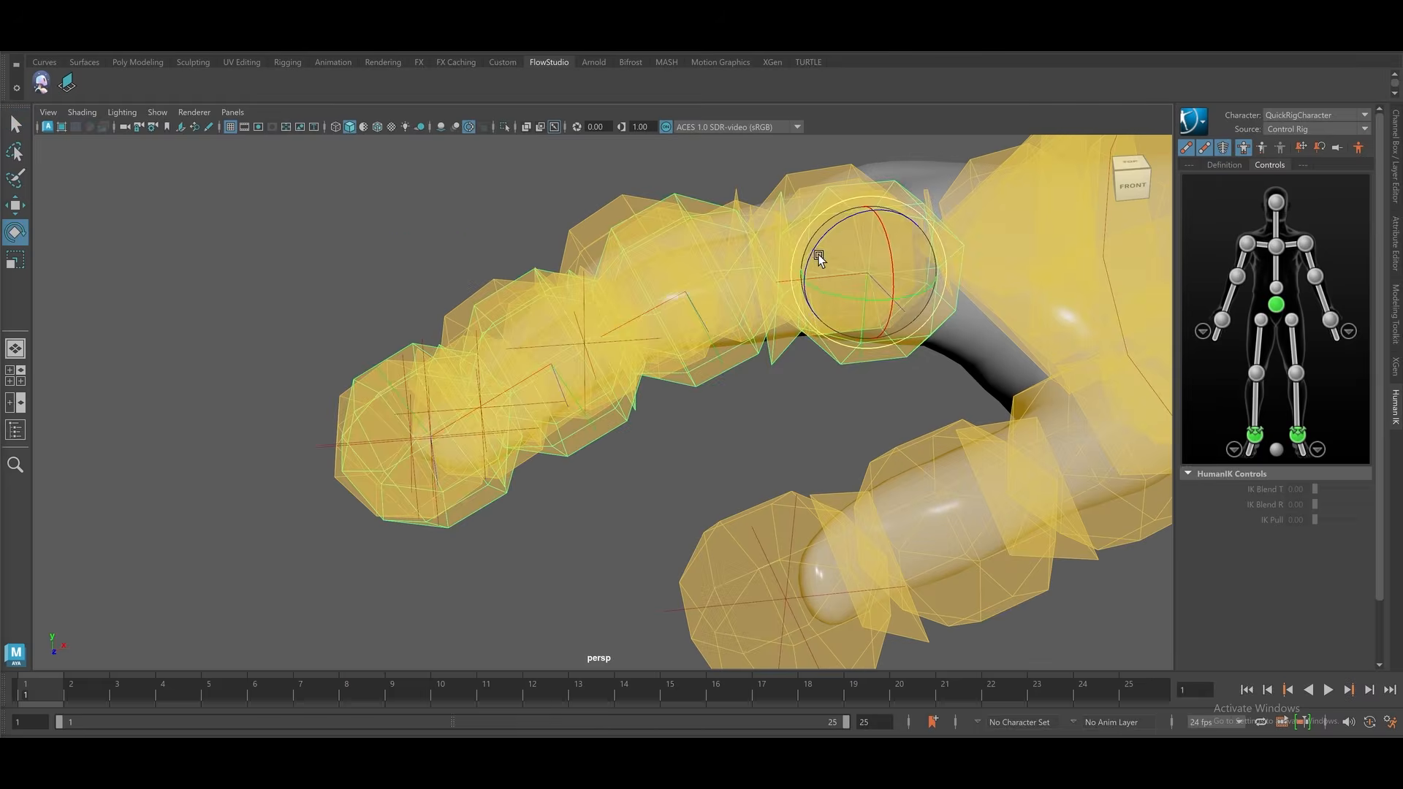
left_click_drag(819, 259, 839, 316)
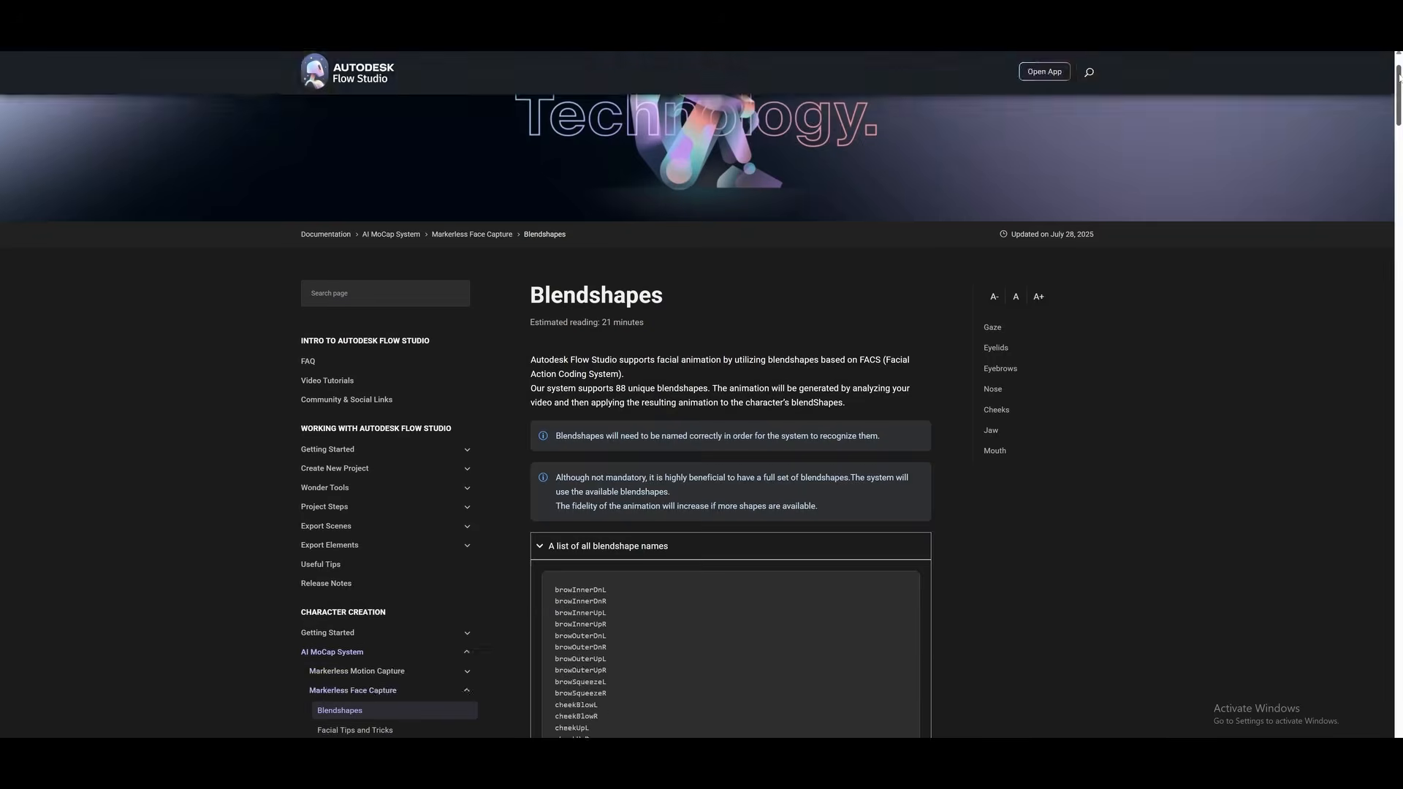
Switch to the Autodesk Flow Studio Blendshapes documentation and examine the shape names and example faces from gaze to mouth
scroll(1397, 117, "down", 10)
scroll(1397, 117, "down", 20)
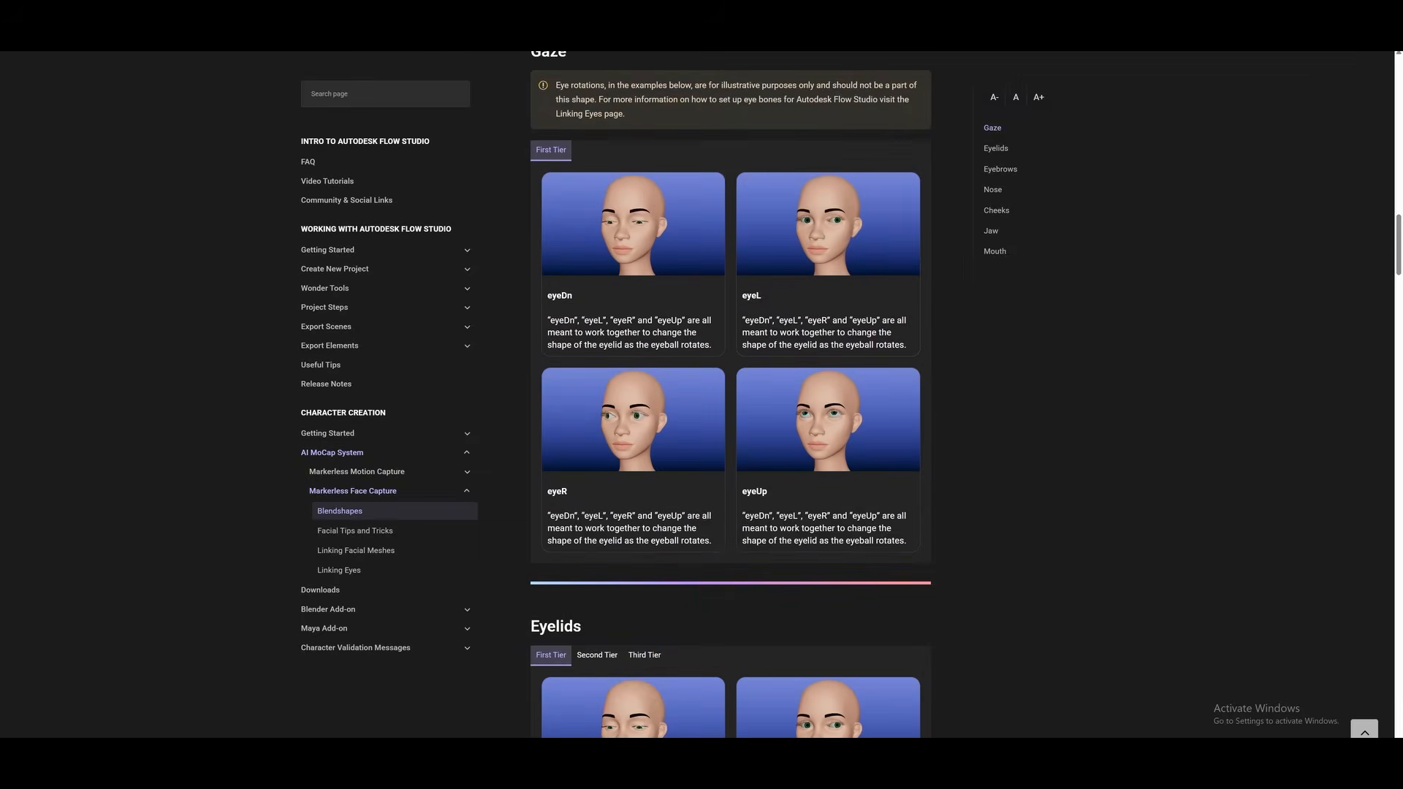
scroll(912, 428, "down", 7)
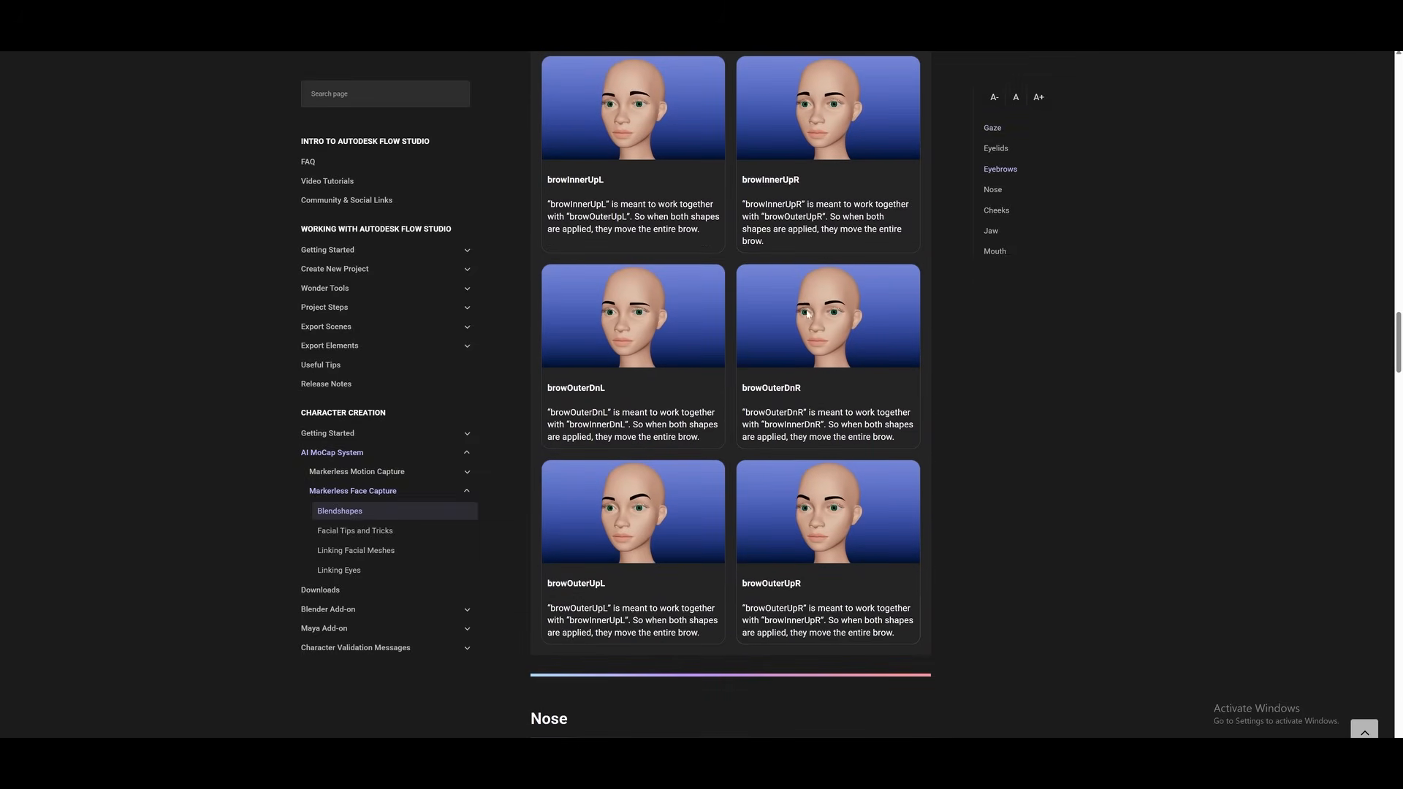
scroll(806, 314, "down", 6)
scroll(857, 322, "down", 20)
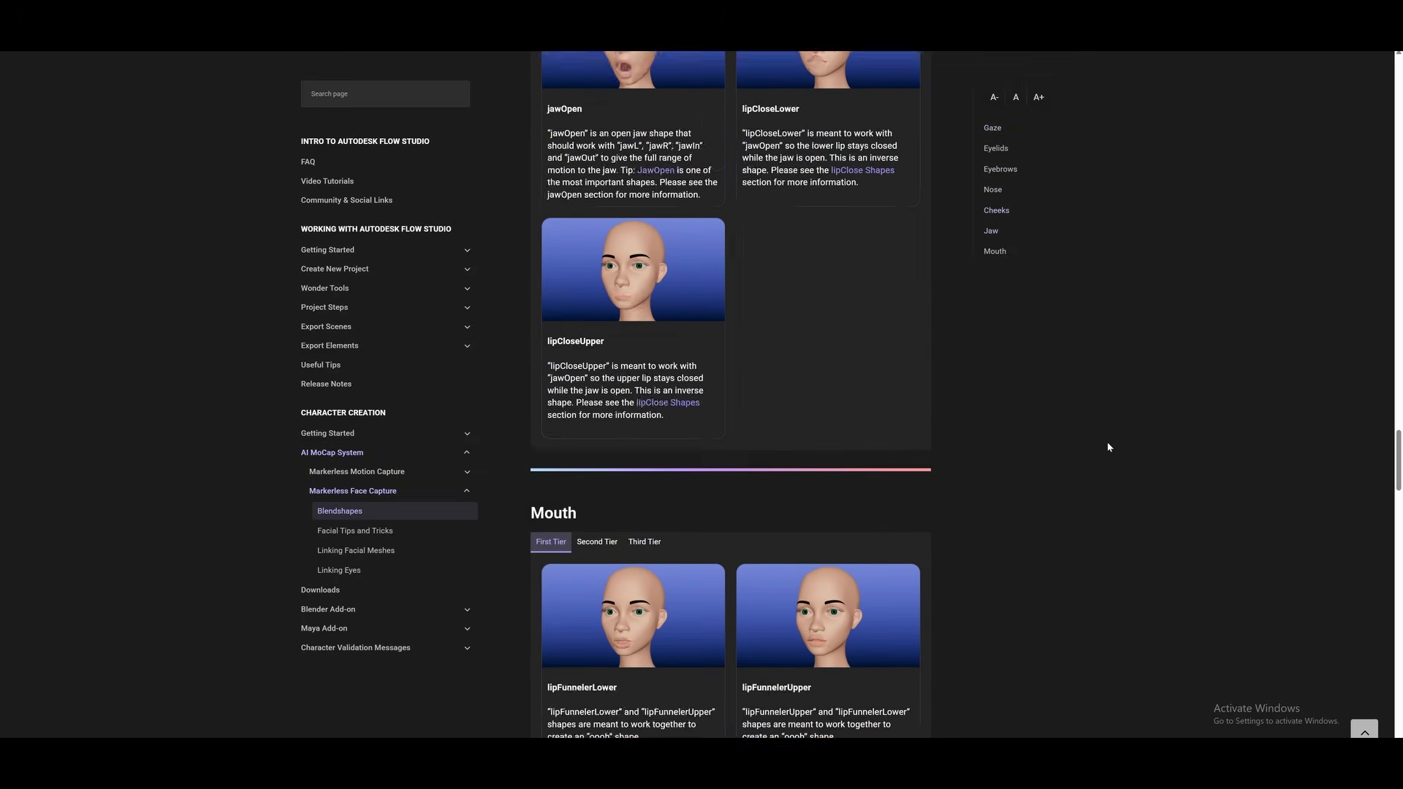
scroll(1167, 468, "down", 20)
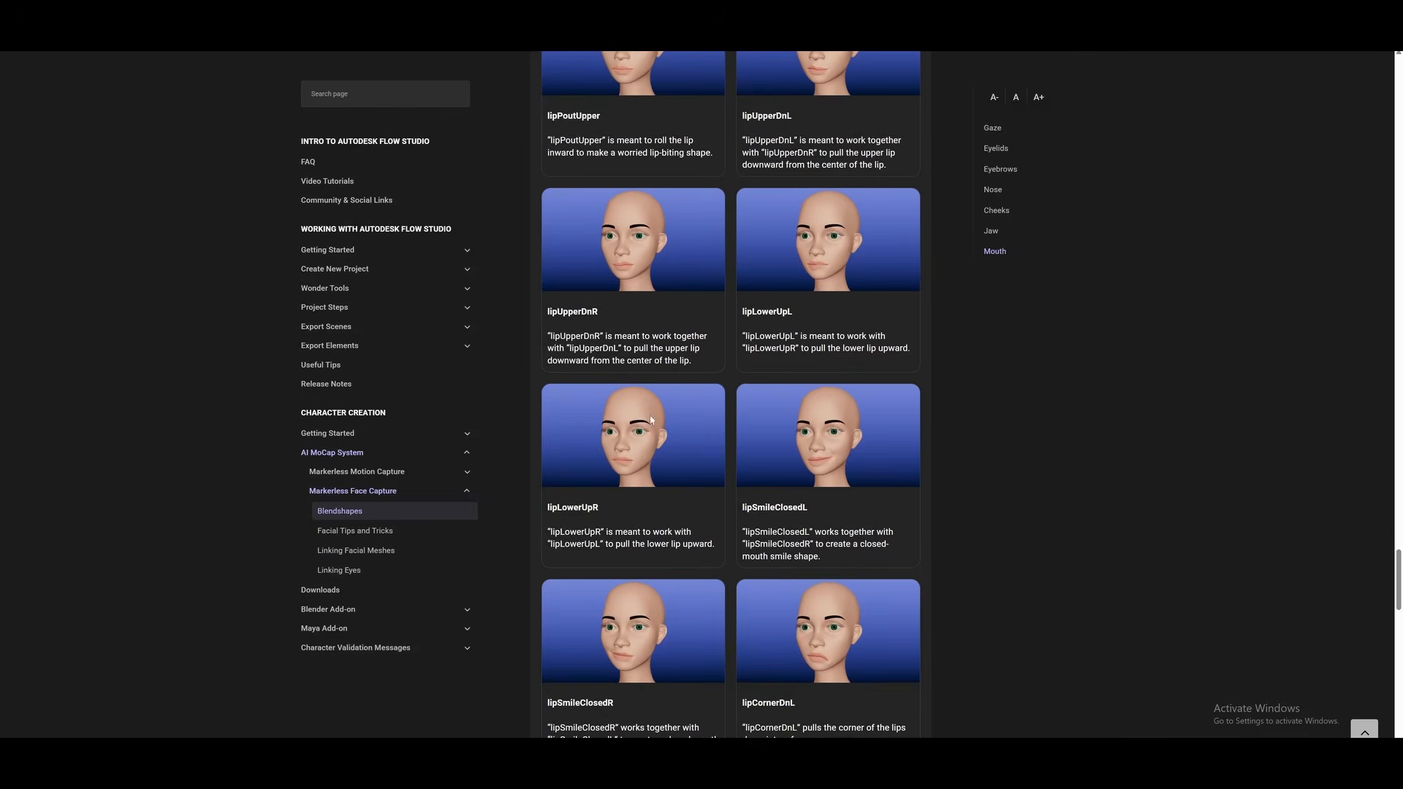
scroll(1299, 367, "down", 7)
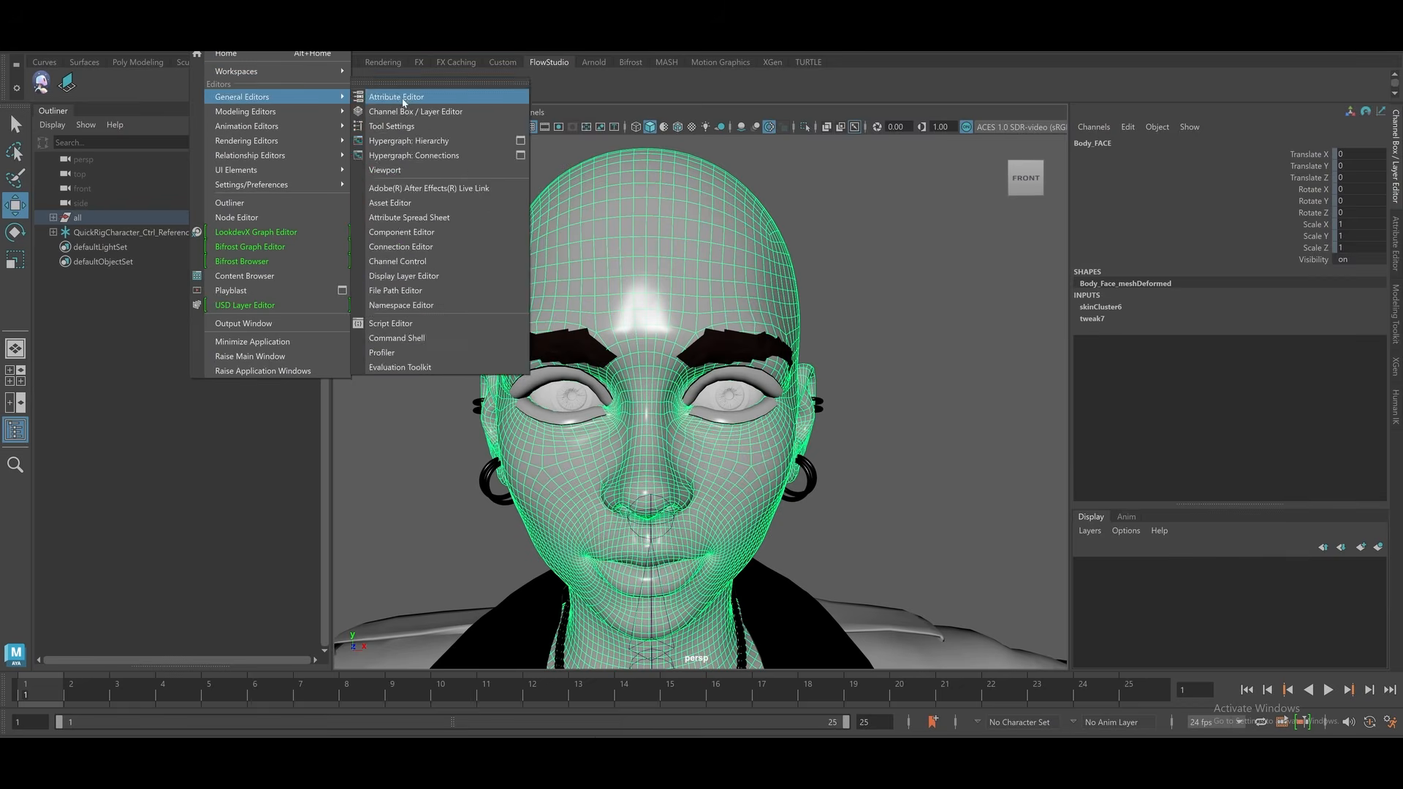
Create a blend shape node named WonderStudioBS0 on the Body_FACE mesh in the Shape Editor with Pre-deformation order
mouse_move(307, 125)
left_click(391, 272)
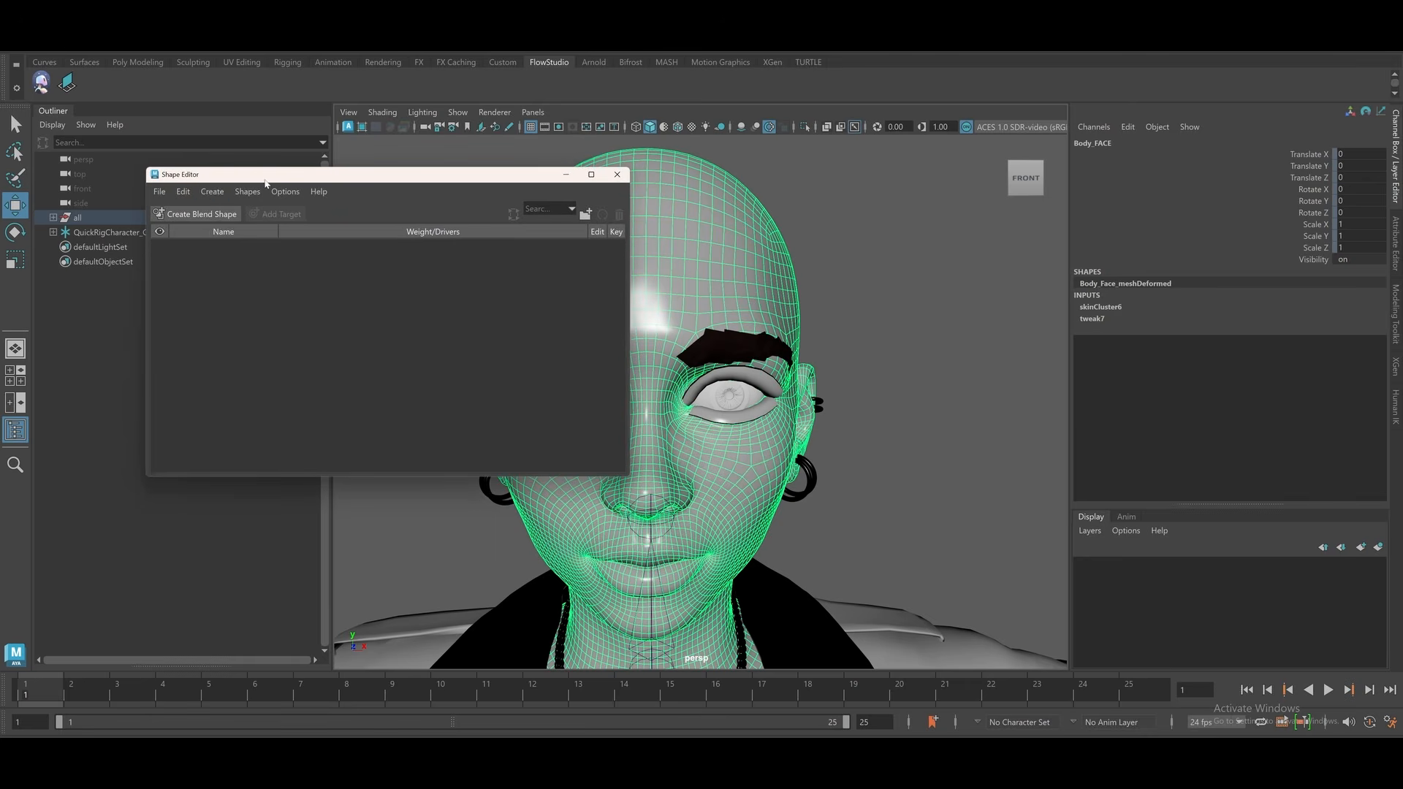
left_click(212, 192)
left_click(380, 221)
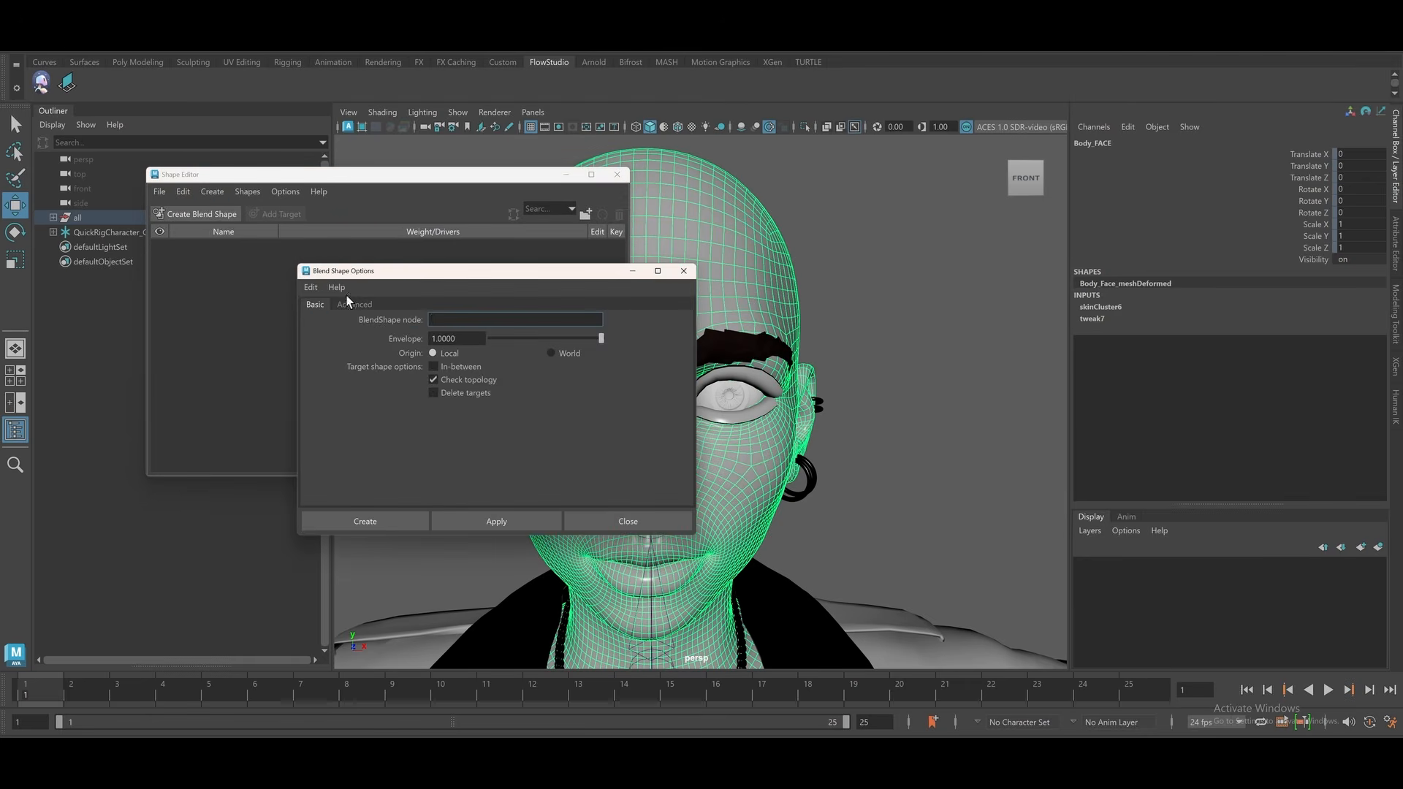
left_click(354, 304)
left_click(476, 321)
left_click(476, 351)
left_click(315, 304)
left_click(533, 320)
left_click(357, 304)
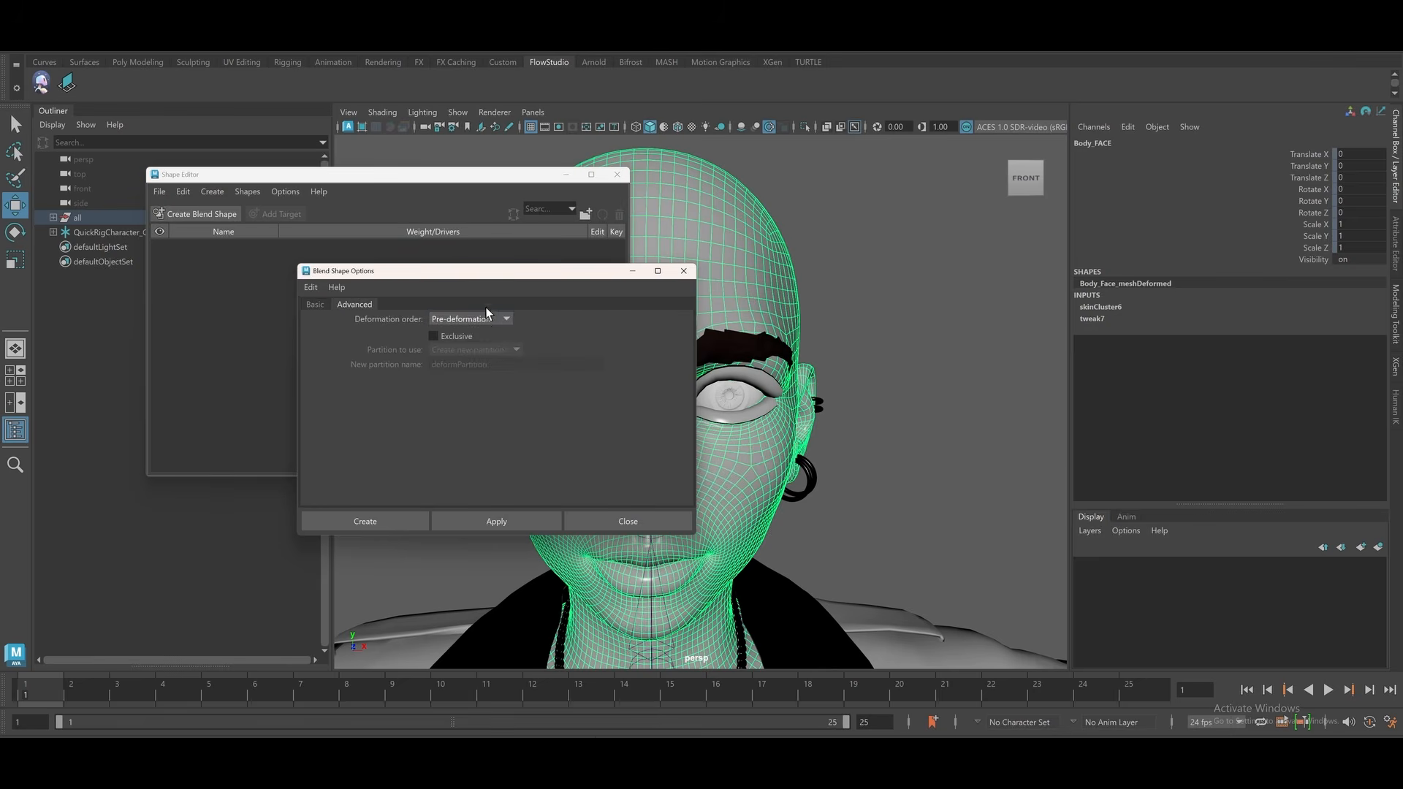
left_click(398, 520)
left_click_drag(511, 174, 420, 181)
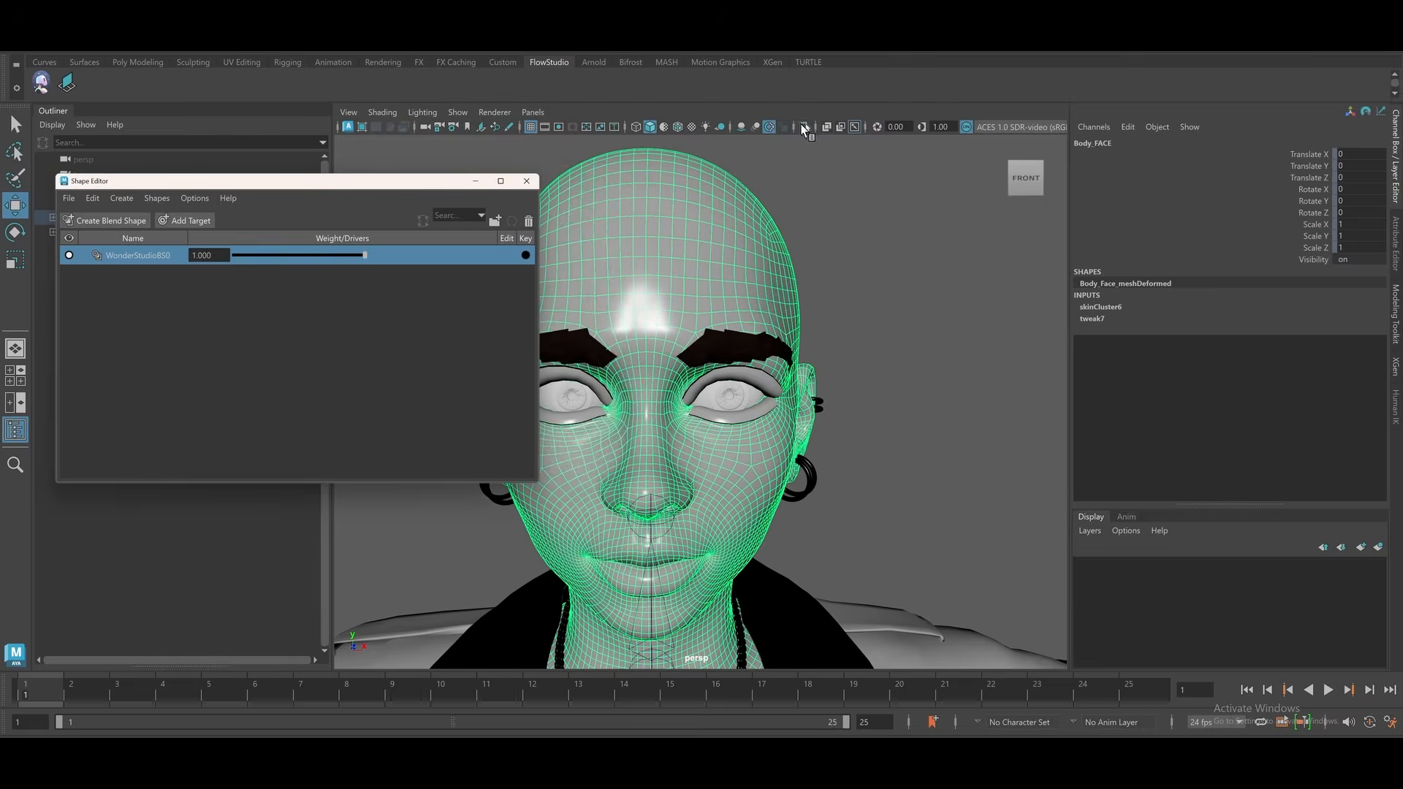
Add an Object Space target to WonderStudioBS0 on the isolated face mesh and name it browInnerDnL
left_click(804, 126)
key("f")
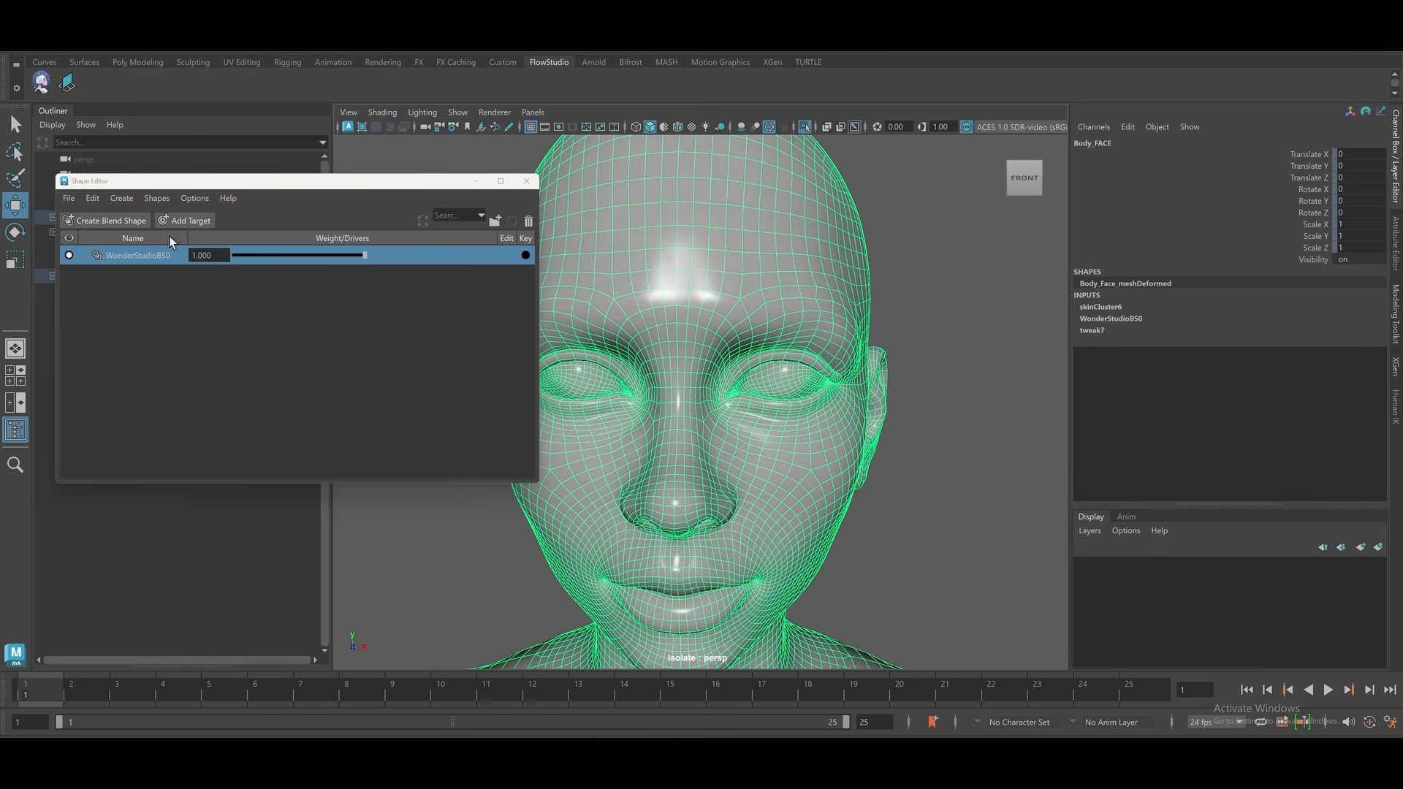
left_click(134, 202)
left_click(288, 242)
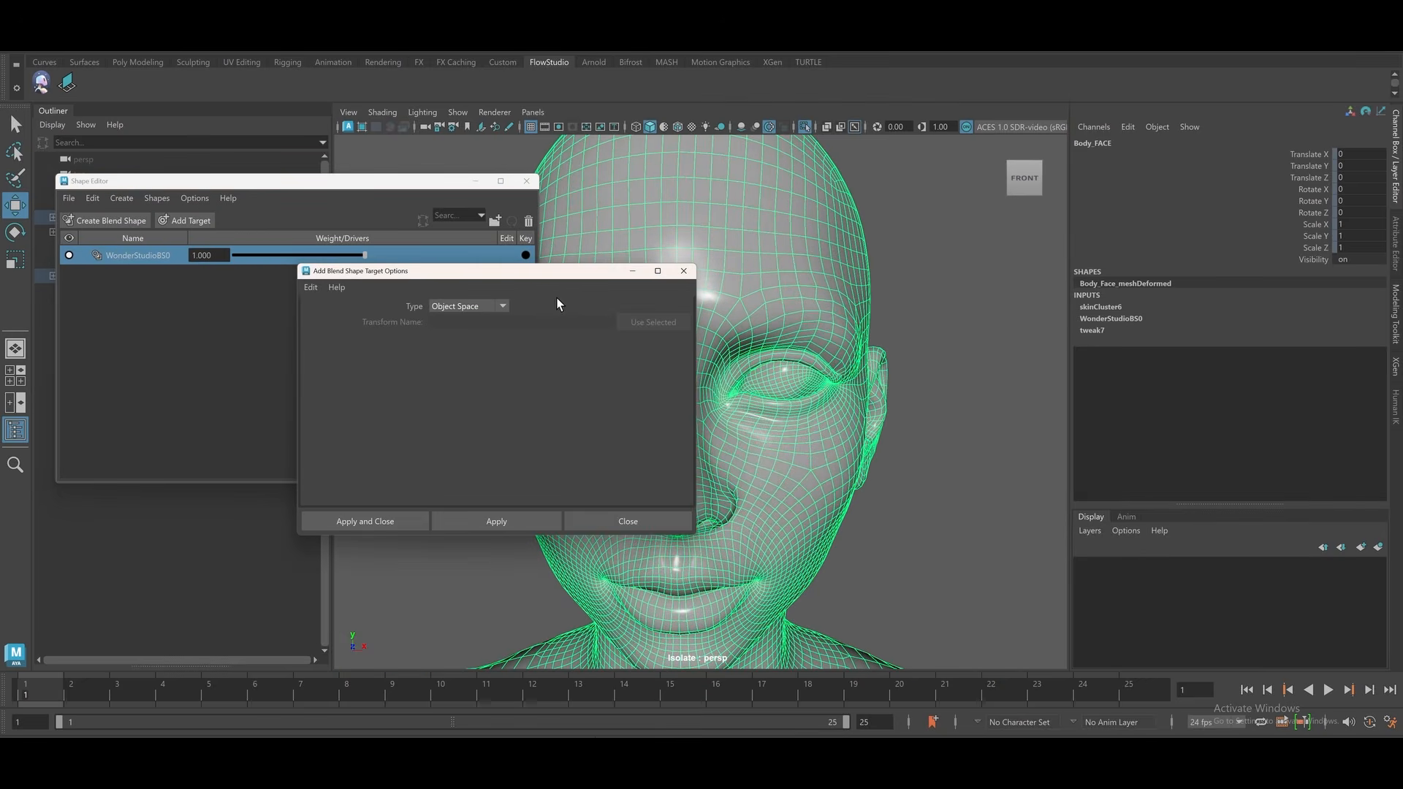
left_click(463, 519)
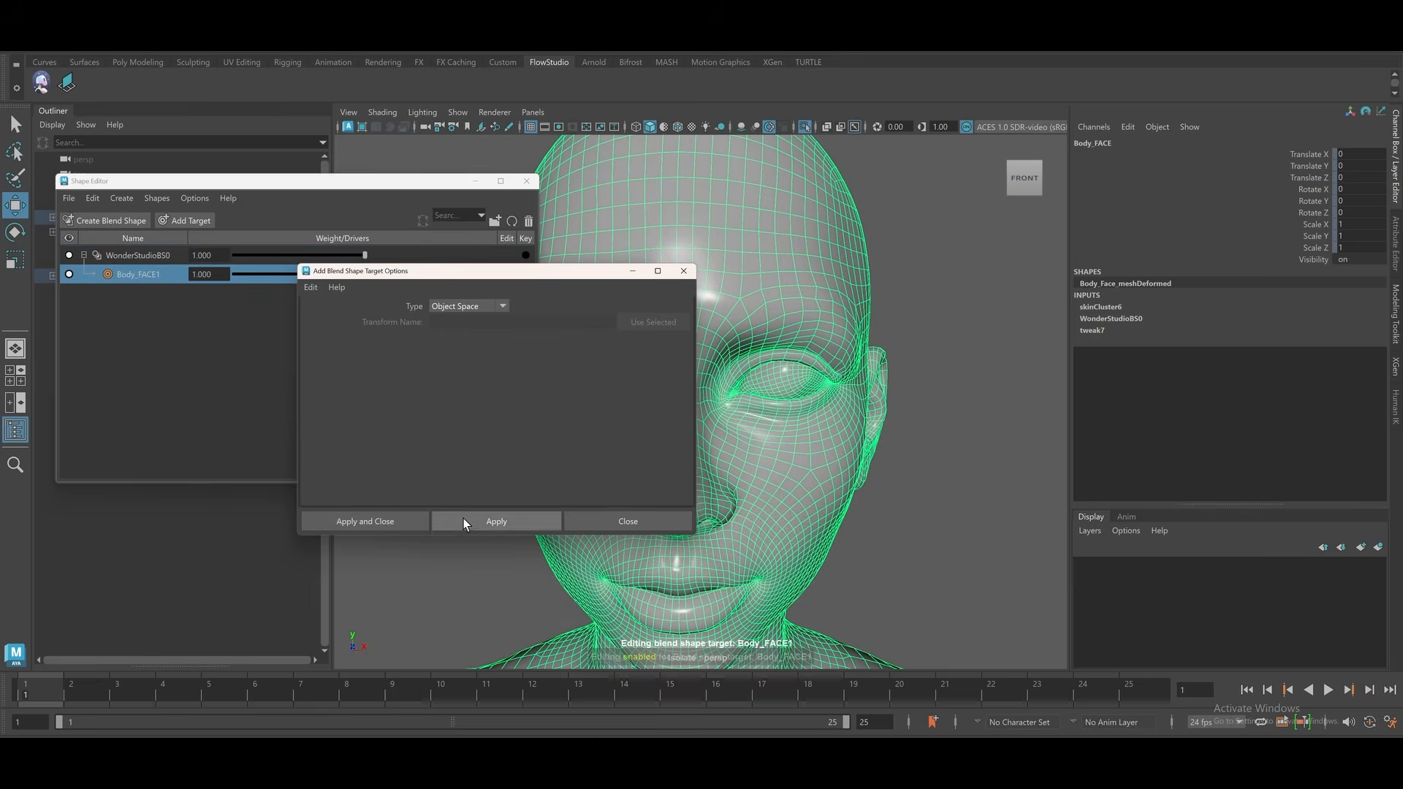
left_click(679, 271)
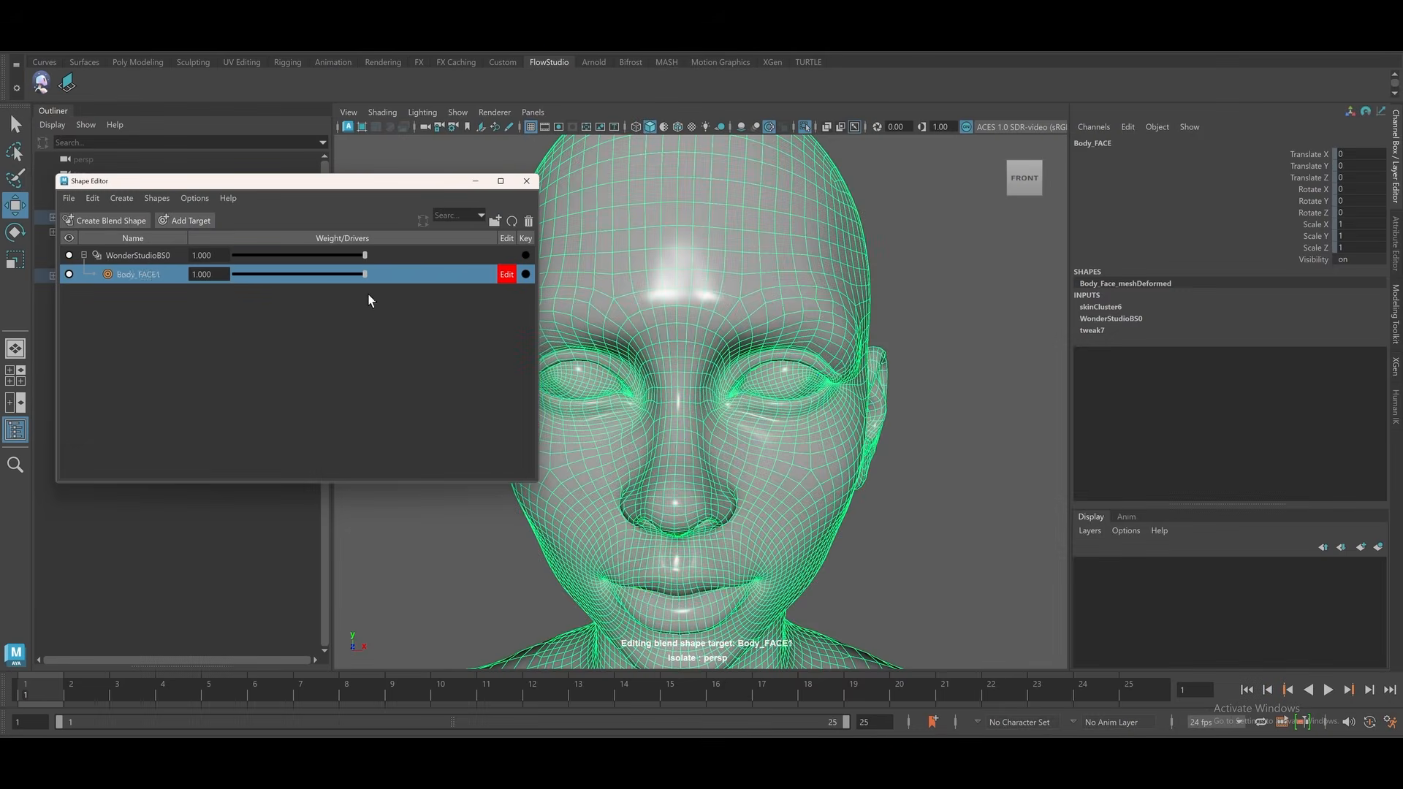
key("Return")
left_click(921, 363)
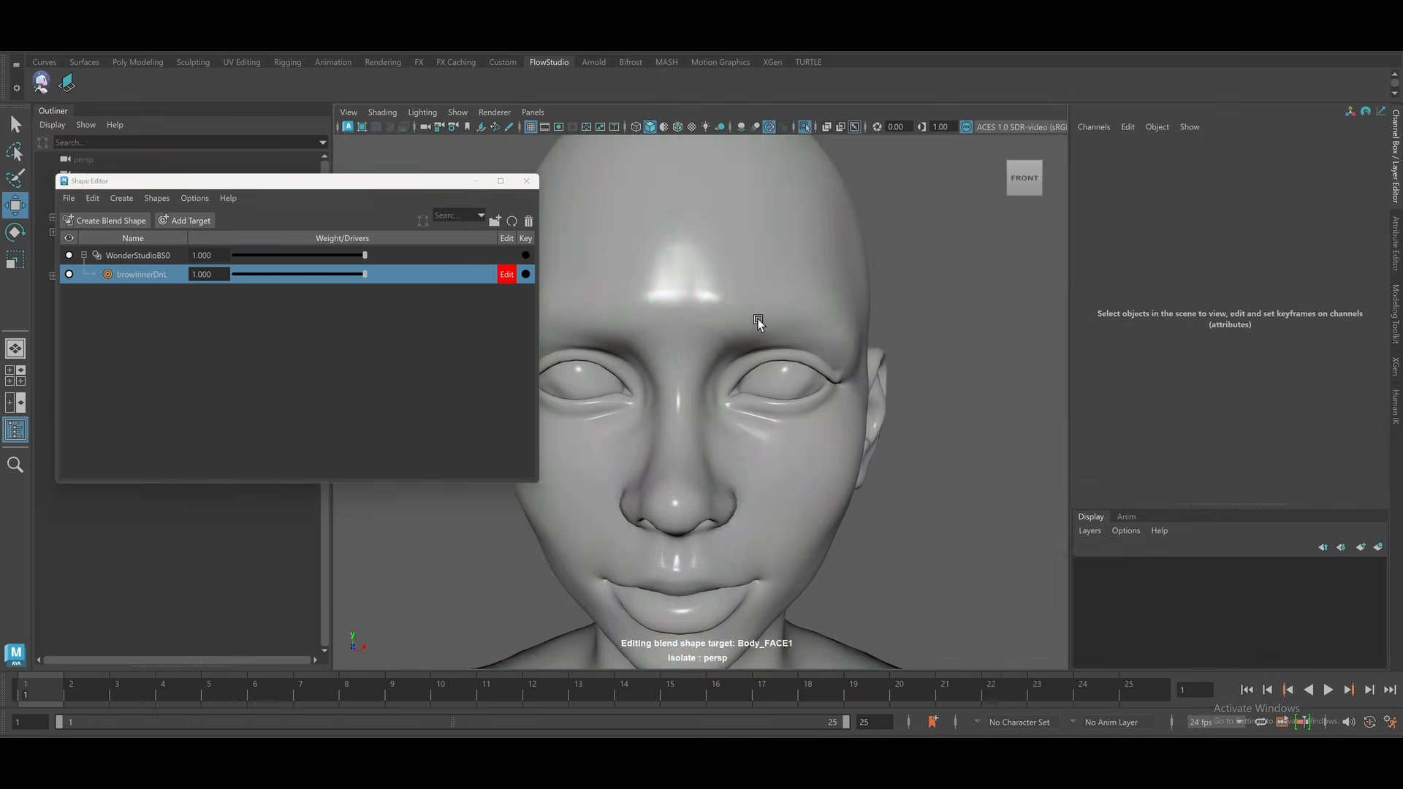
Sculpt the left inner brow area of the face for the browInnerDnL target, then end its editing and test its weight
left_click(757, 319)
scroll(774, 314, "up", 4)
scroll(773, 314, "up", 1)
middle_click_drag(774, 315, 781, 389, "alt")
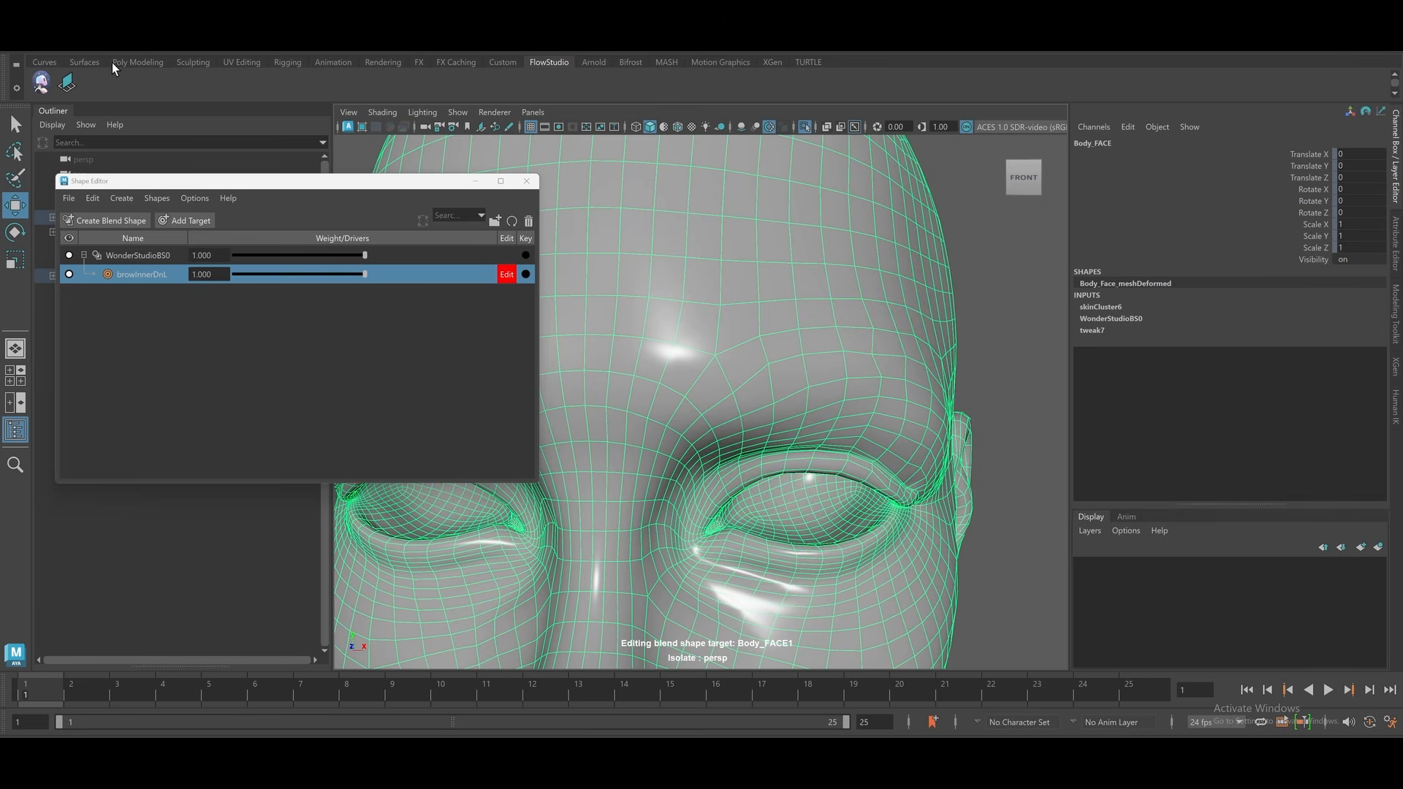
left_click(193, 63)
left_click(115, 81)
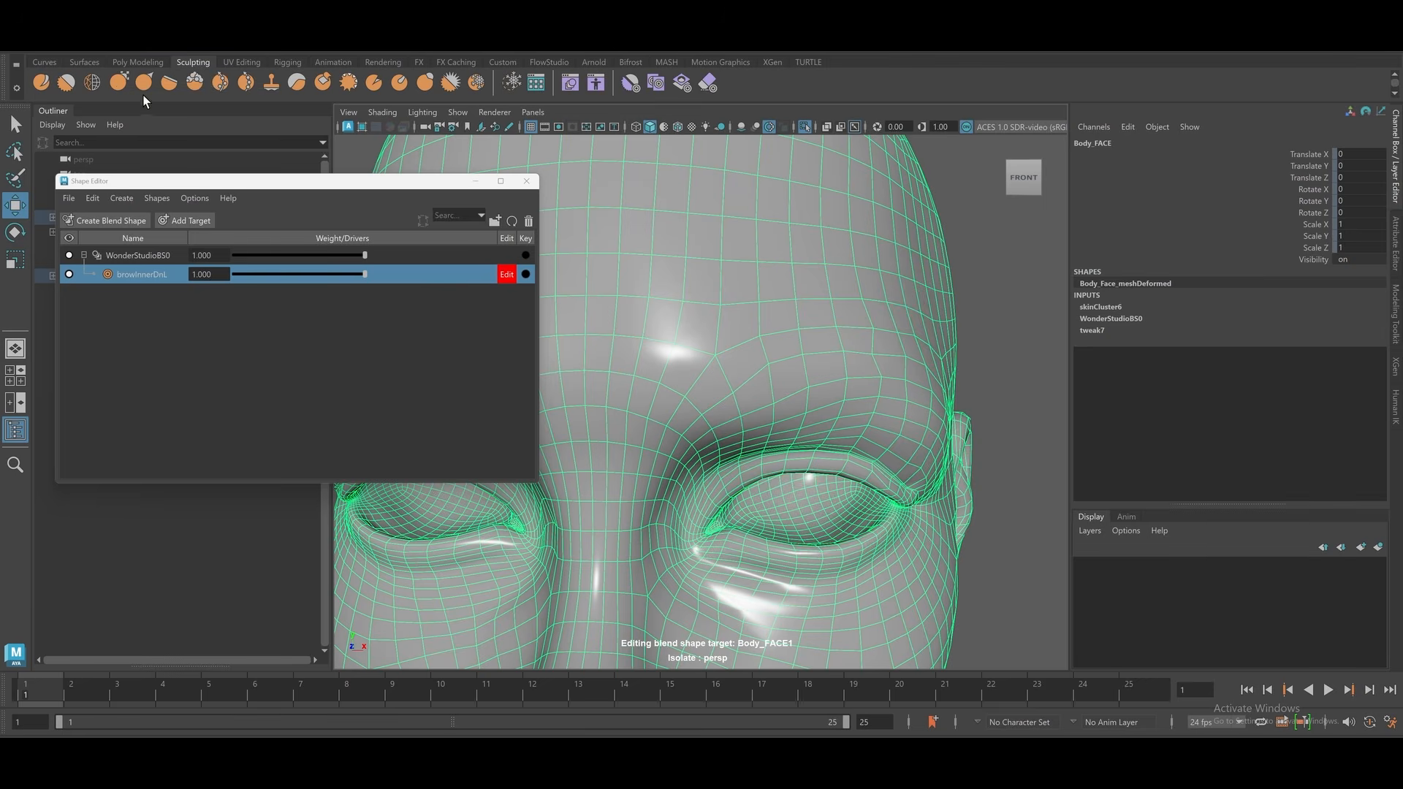
scroll(830, 405, "down", 3)
middle_click_drag(760, 372, 773, 297, "alt")
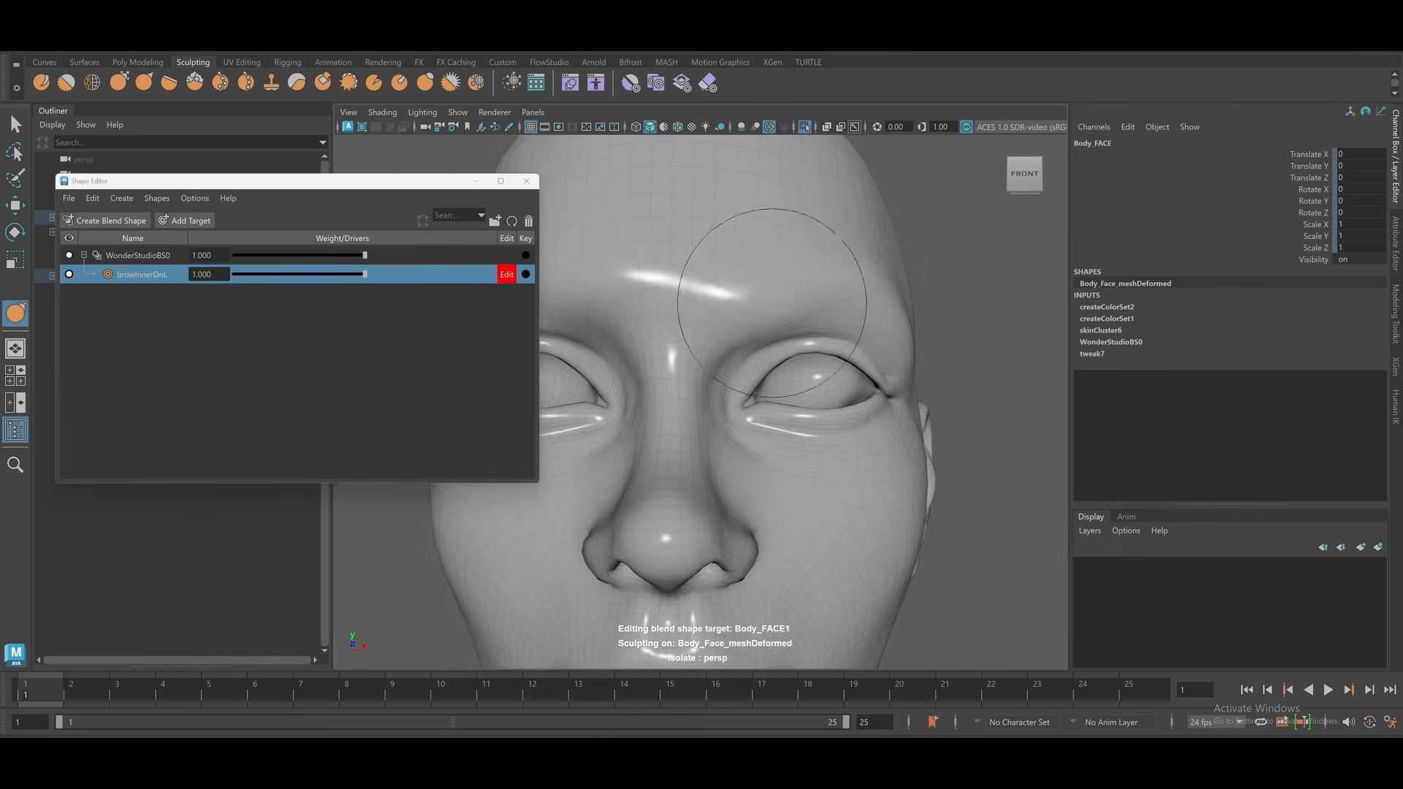
left_click_drag(796, 327, 796, 310, "alt")
left_click(506, 274)
left_click_drag(365, 274, 480, 352)
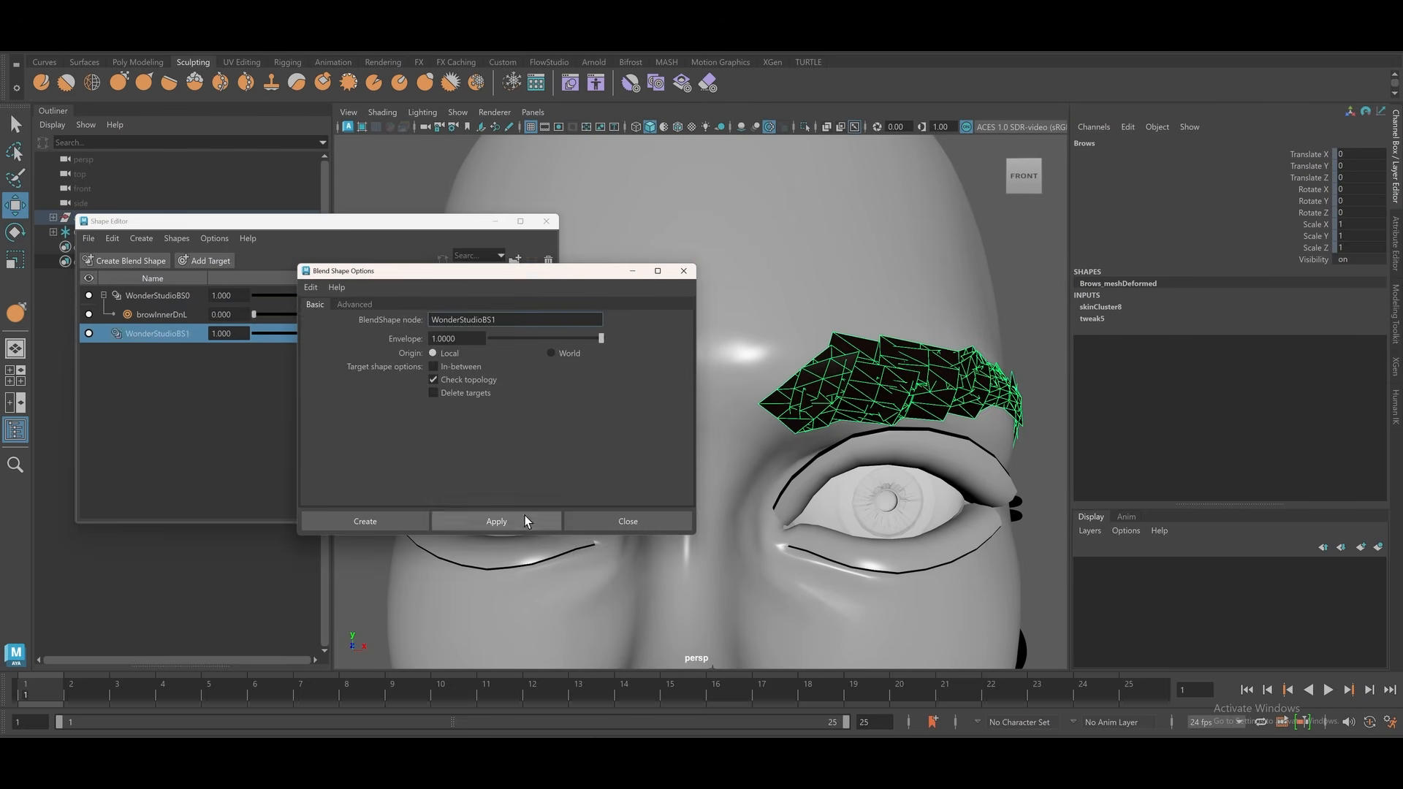
Create the WonderStudioBS1 blend shape on the Brows mesh and shape its browInnerDnL target by adjusting the left brow's inner vertices
left_click(496, 521)
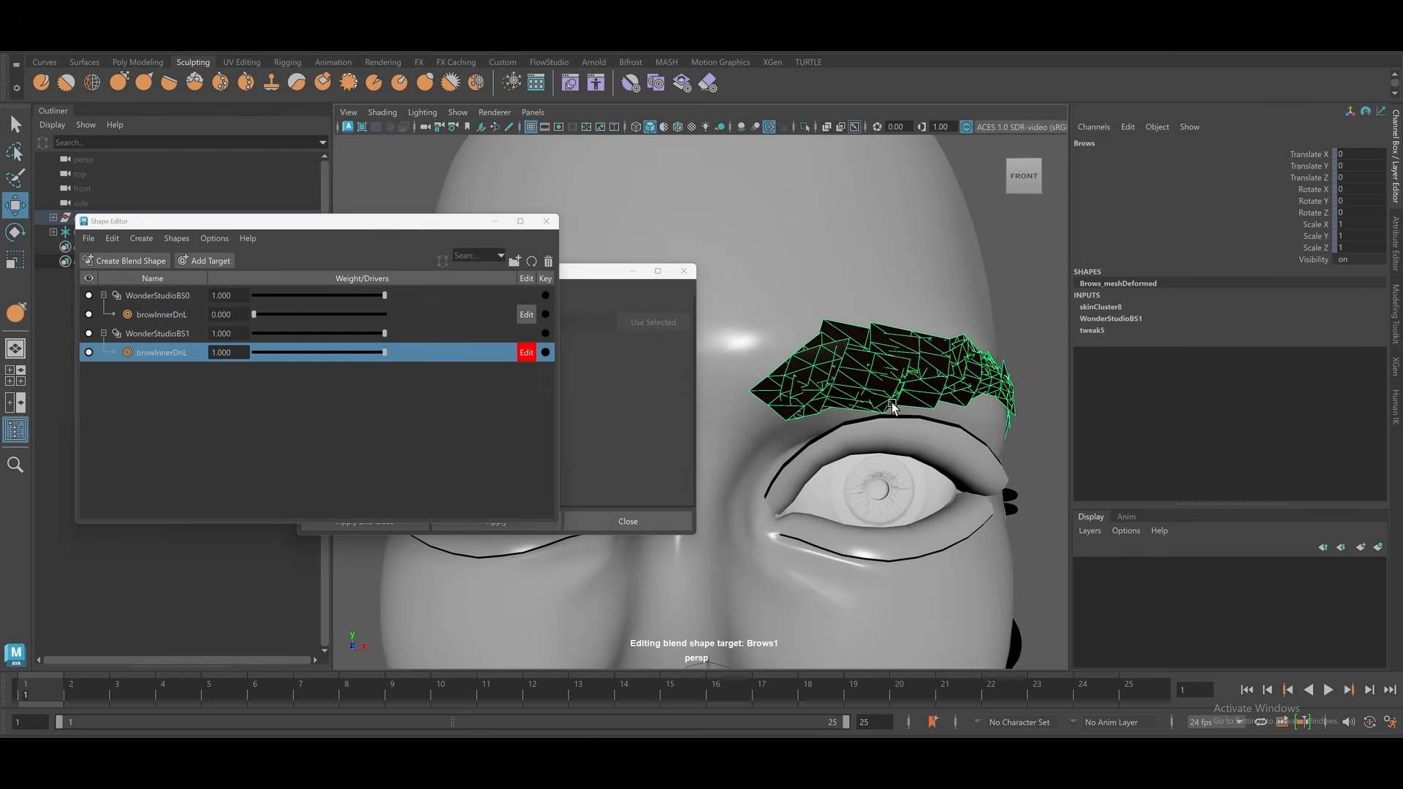
right_click_drag(892, 406, 811, 405)
left_click_drag(741, 350, 811, 431)
middle_click_drag(812, 431, 1016, 424, "alt")
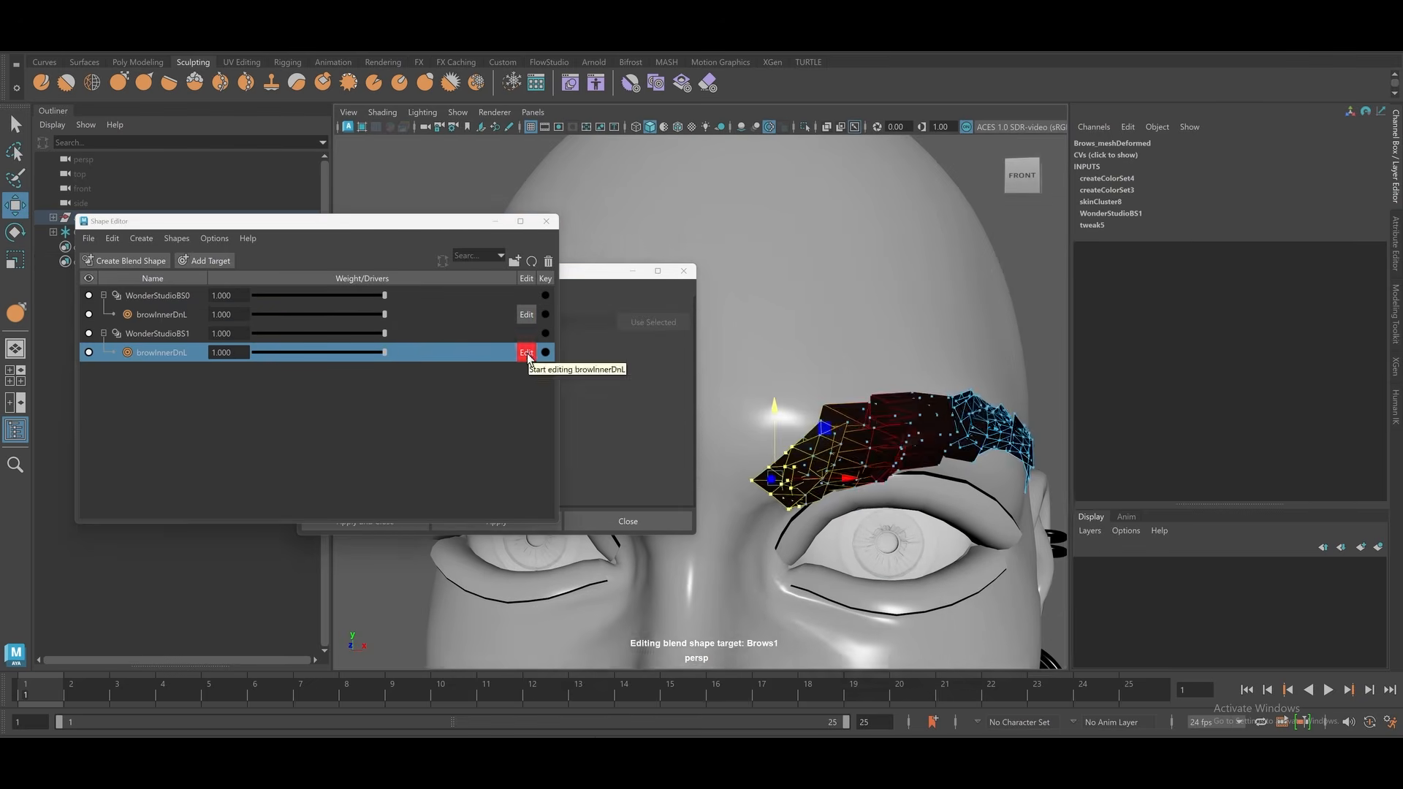
left_click(526, 353)
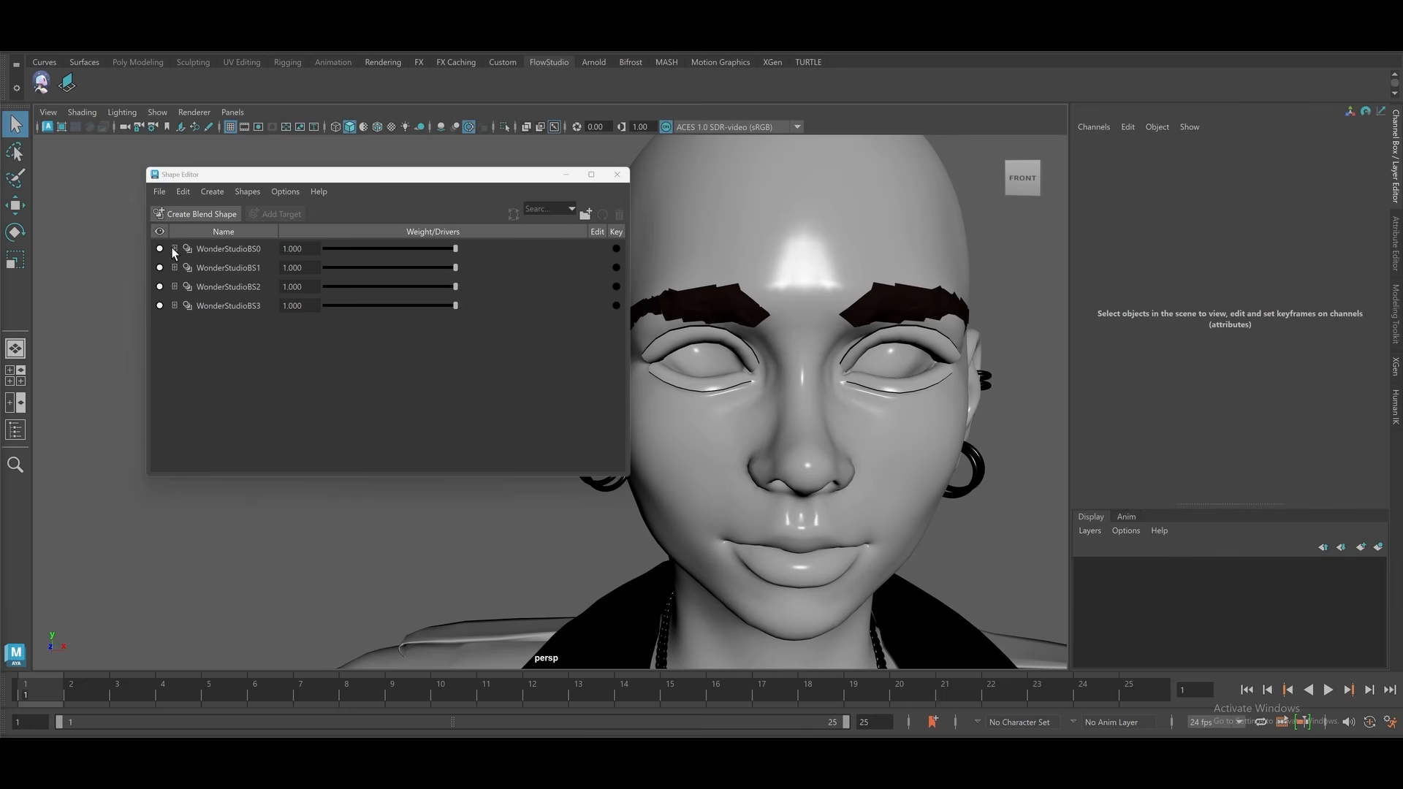
Set the jawOpen target of WonderStudioBS0 to 1 and select the lower teeth mesh inside the open mouth
left_click(174, 249)
scroll(278, 339, "down", 10)
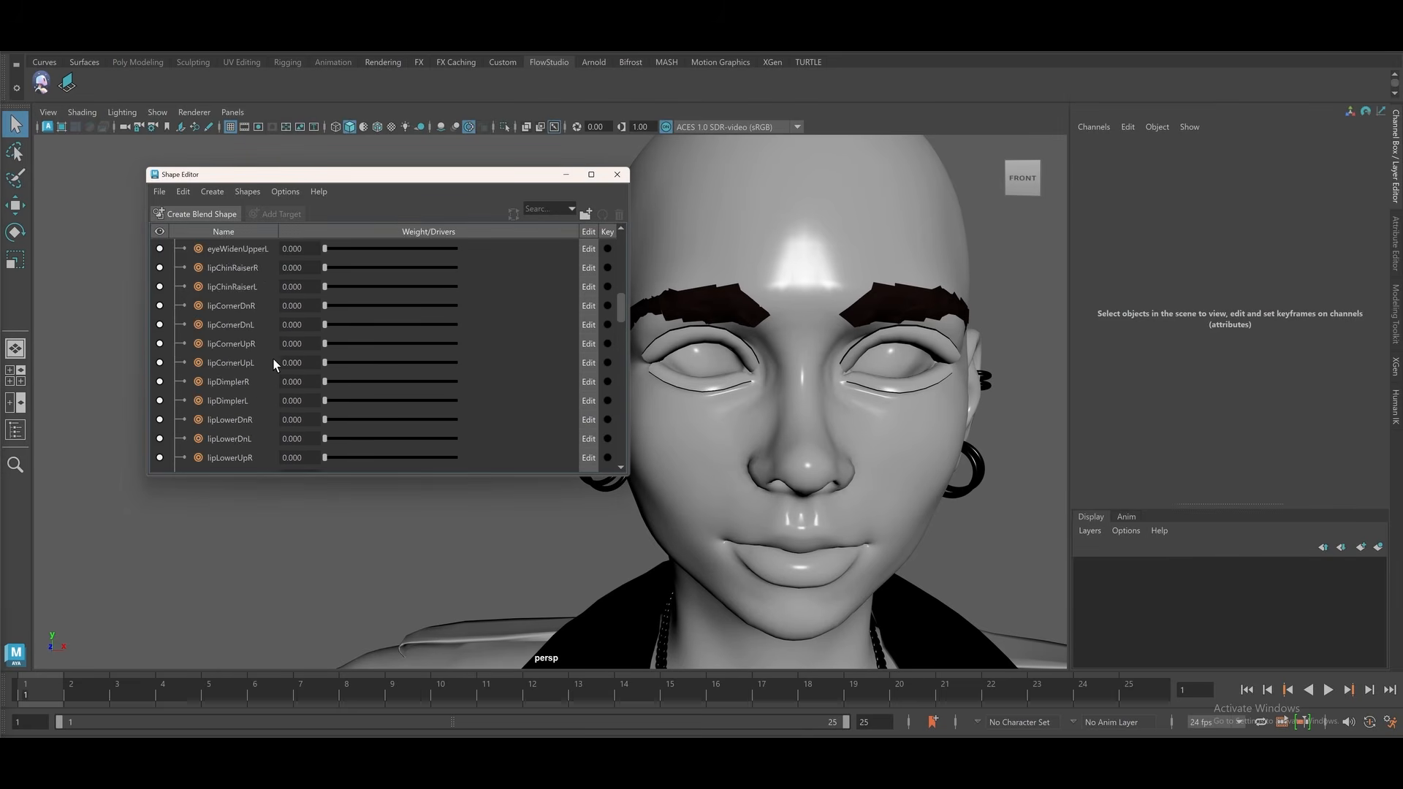
scroll(271, 365, "down", 2)
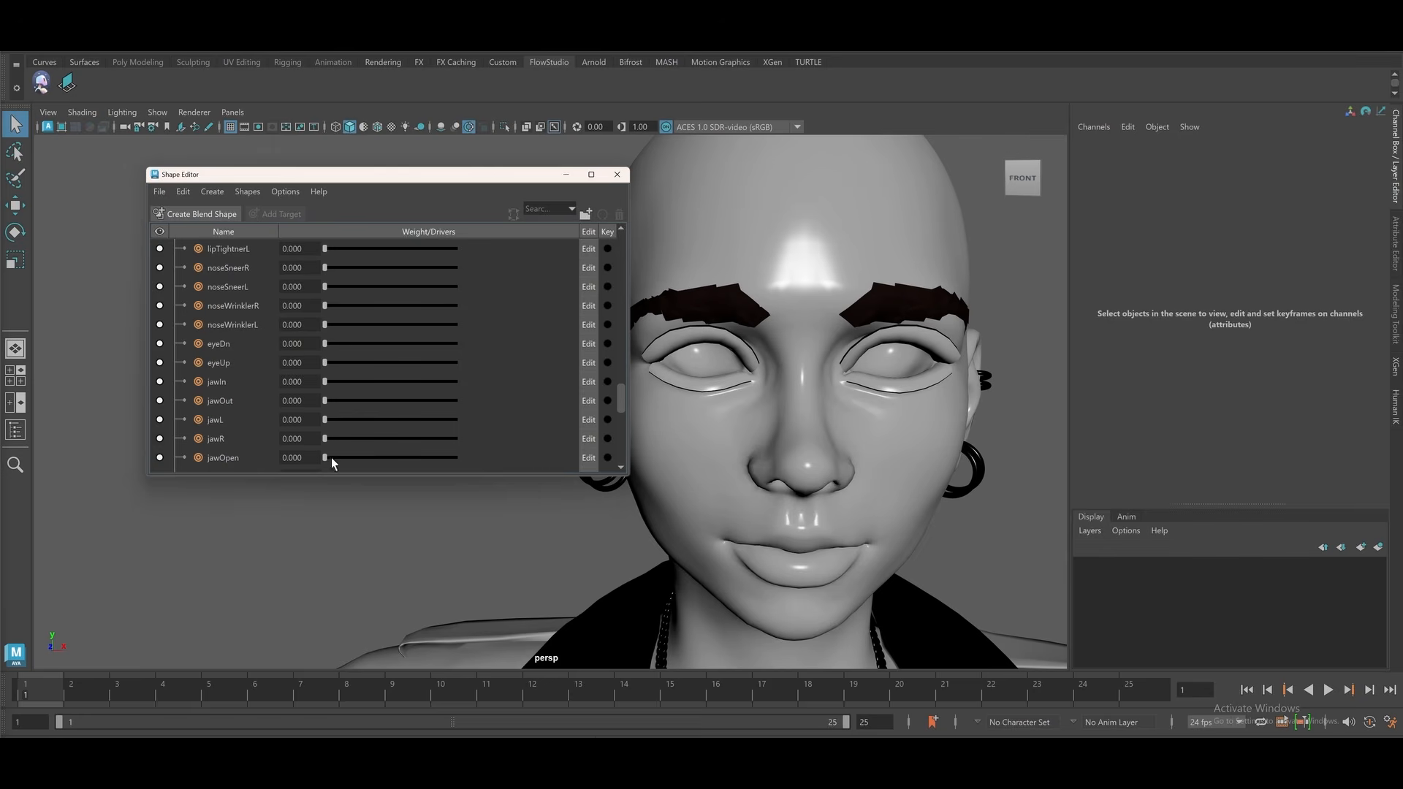
left_click_drag(331, 458, 457, 457)
left_click(804, 564)
scroll(210, 279, "up", 13)
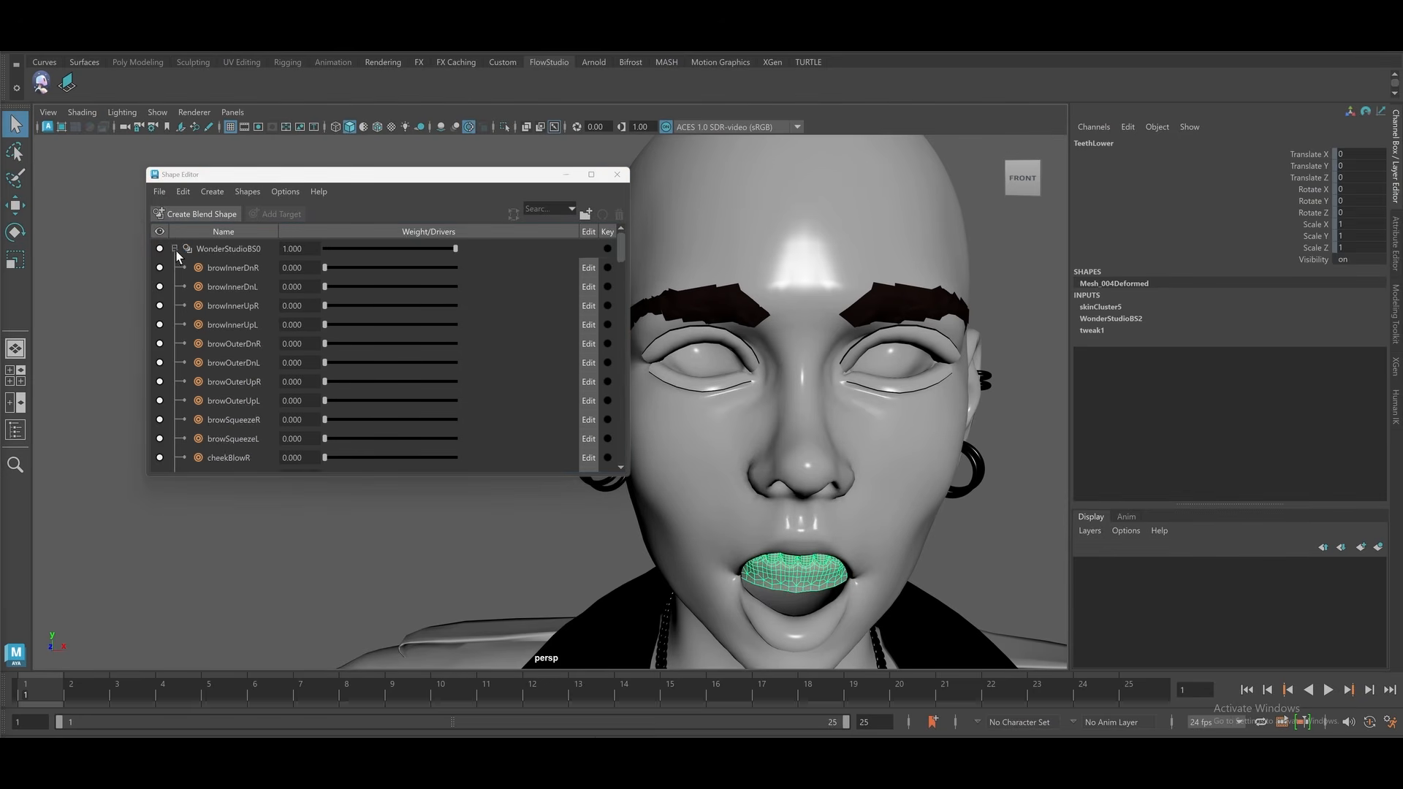
Find the lower teeth's jawOpen target among the other blend shape nodes and set its weight to 1
left_click(177, 248)
left_click(177, 268)
scroll(209, 277, "down", 20)
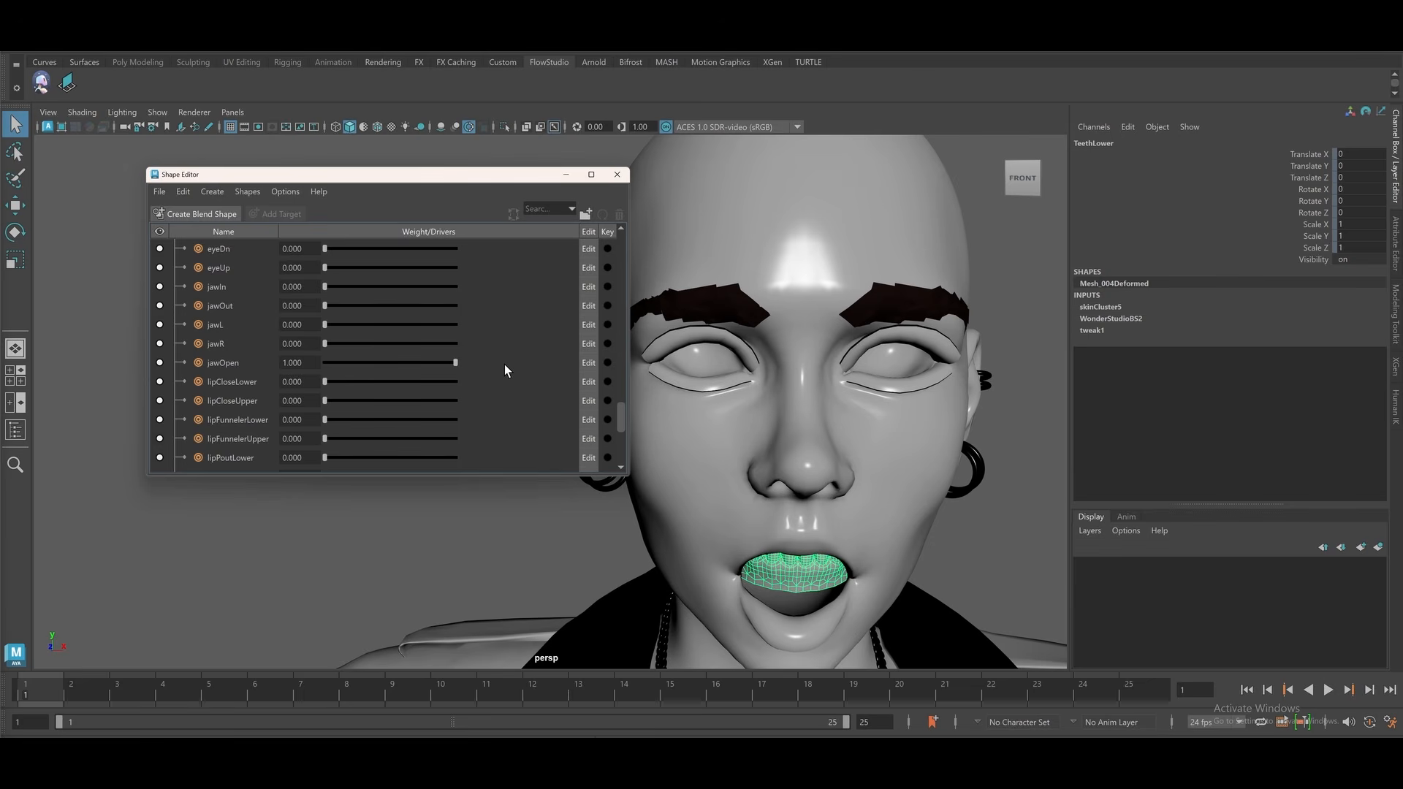
scroll(329, 373, "up", 15)
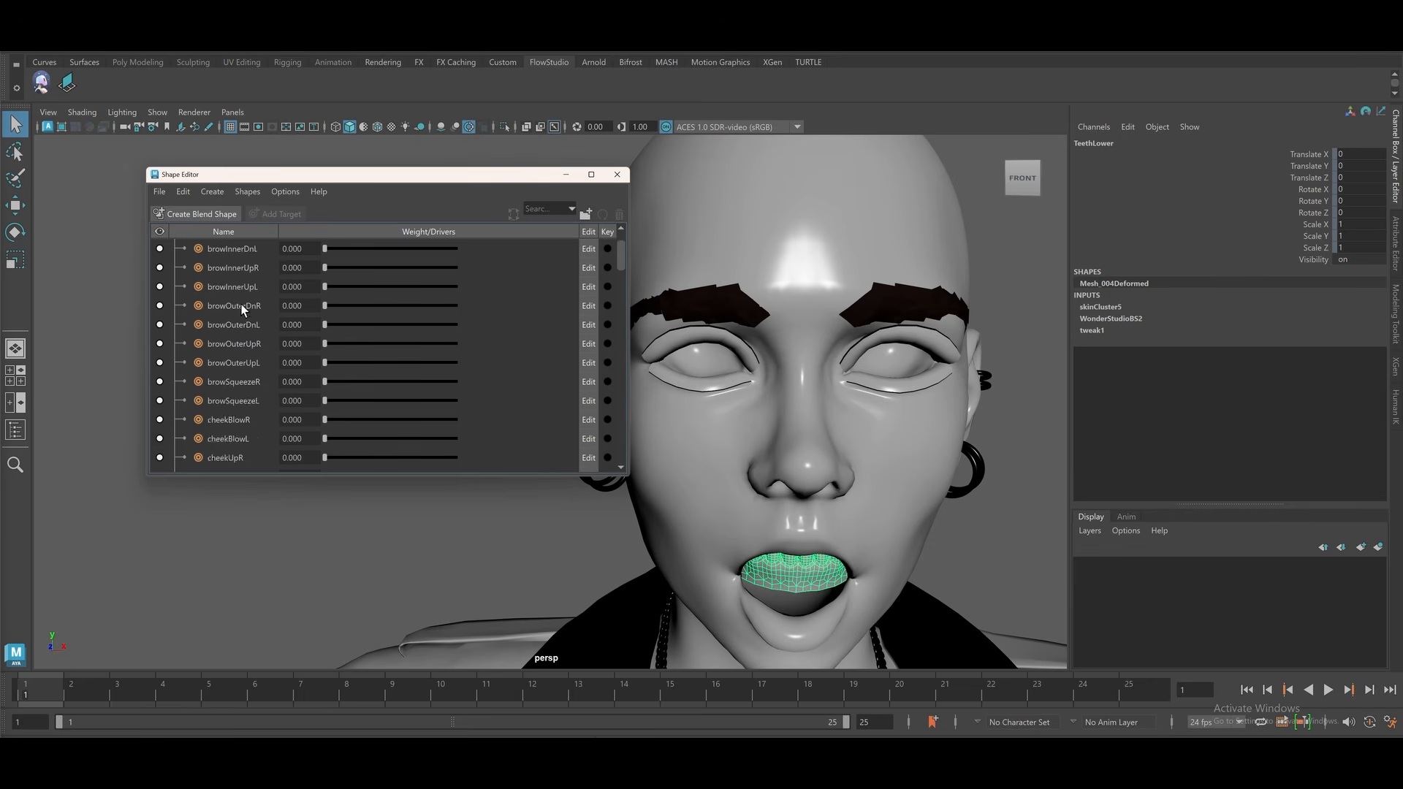
left_click(175, 268)
left_click(176, 271)
scroll(275, 318, "down", 10)
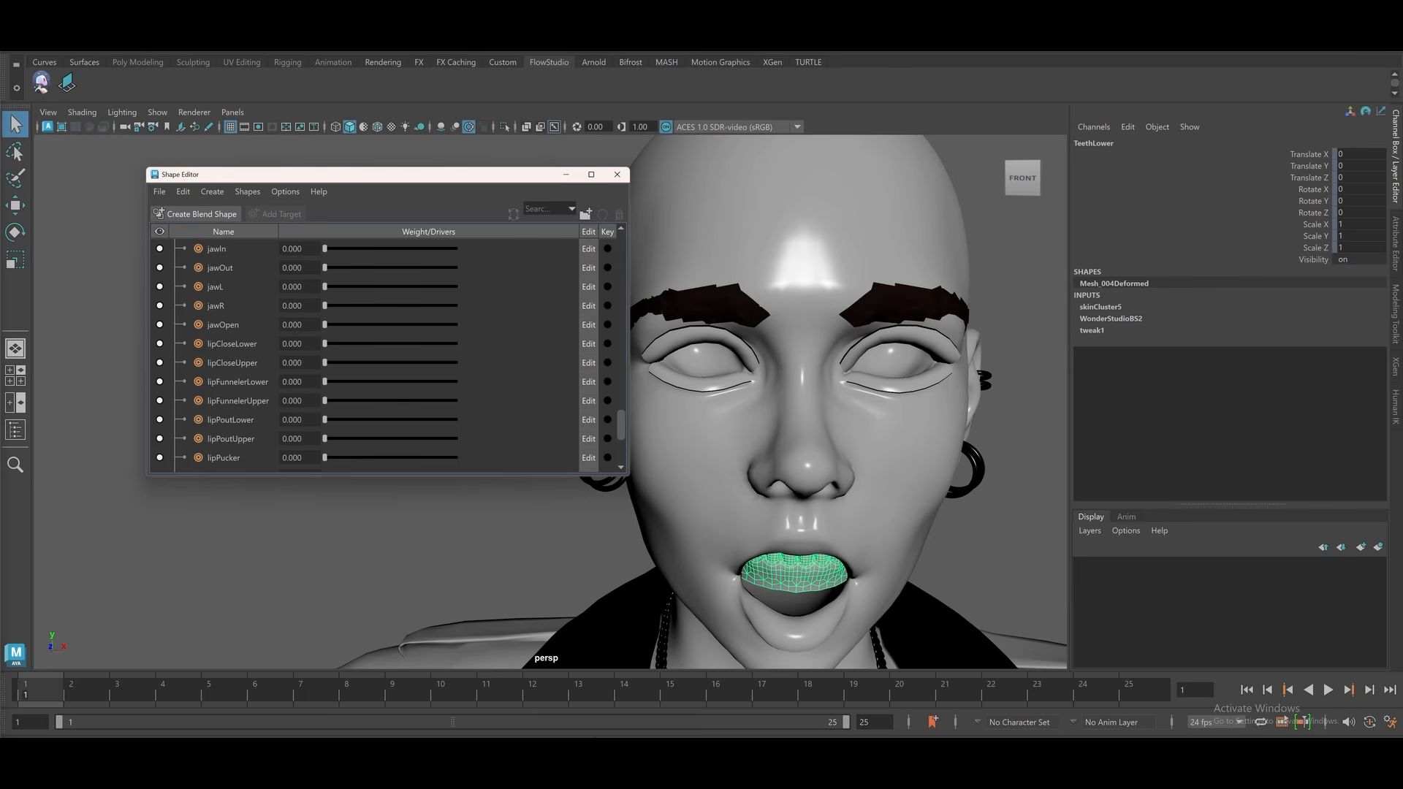
left_click_drag(325, 382, 548, 393)
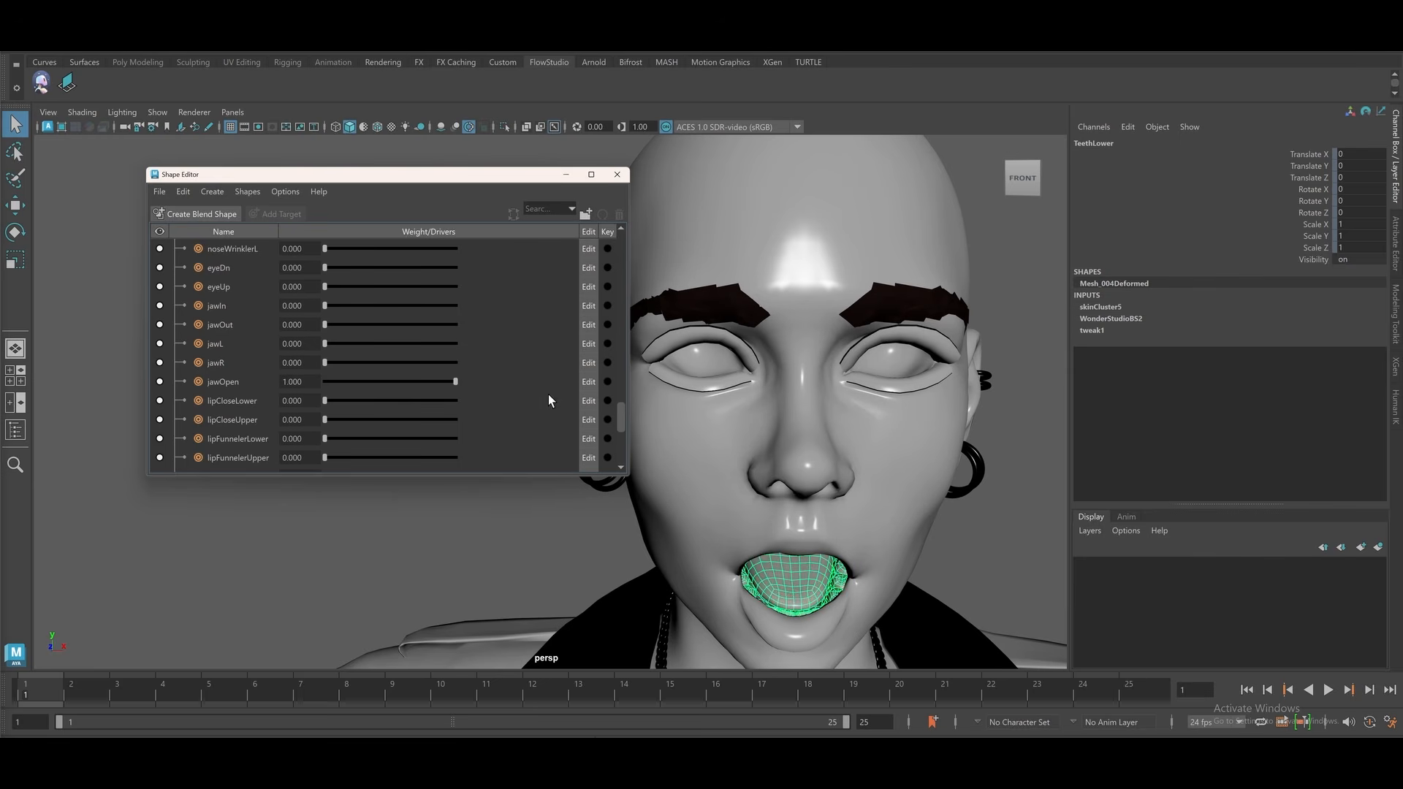
left_click(515, 340)
left_click(521, 373)
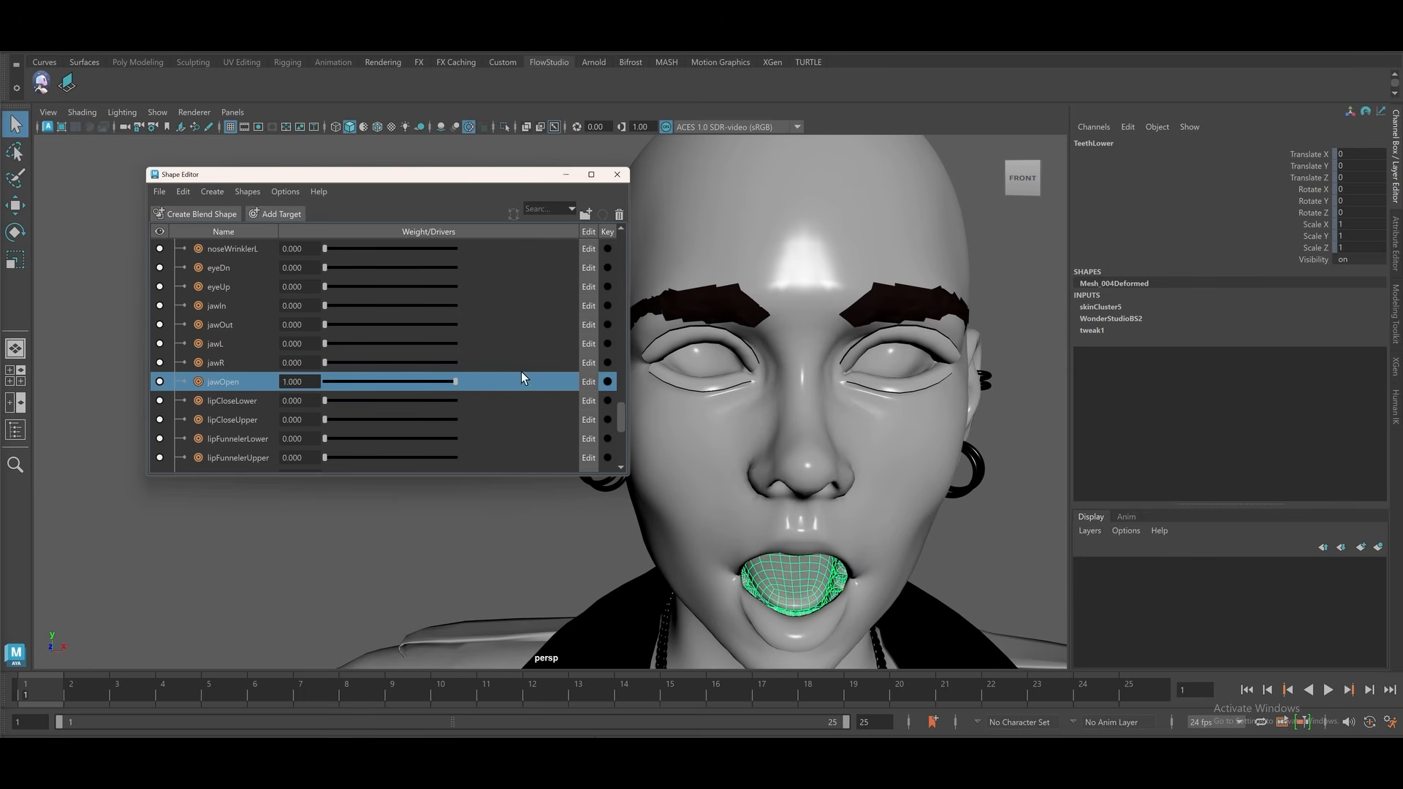
left_click(795, 339)
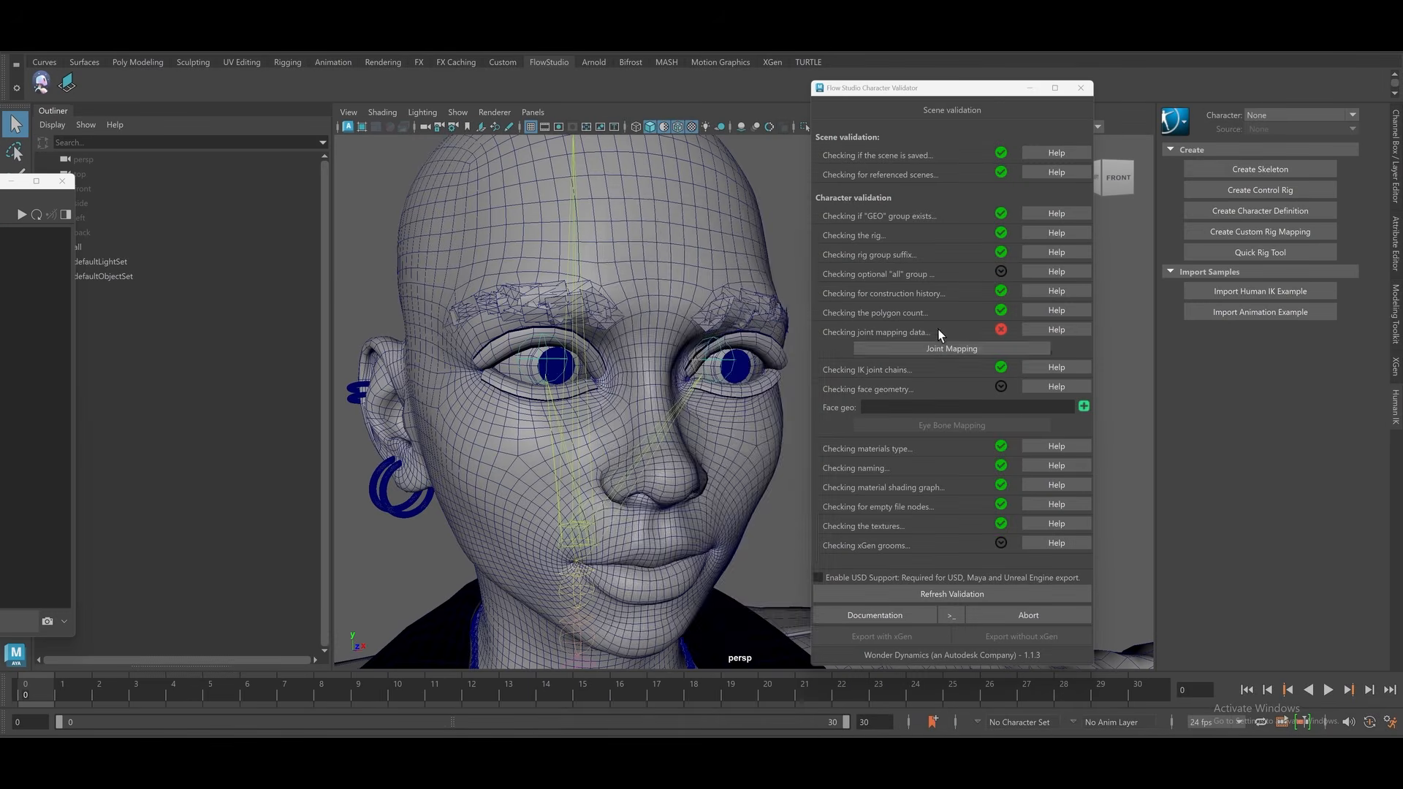
Auto-assign the bones in the Flow Studio Character Validator's joint mapping and refresh the validation
left_click(939, 348)
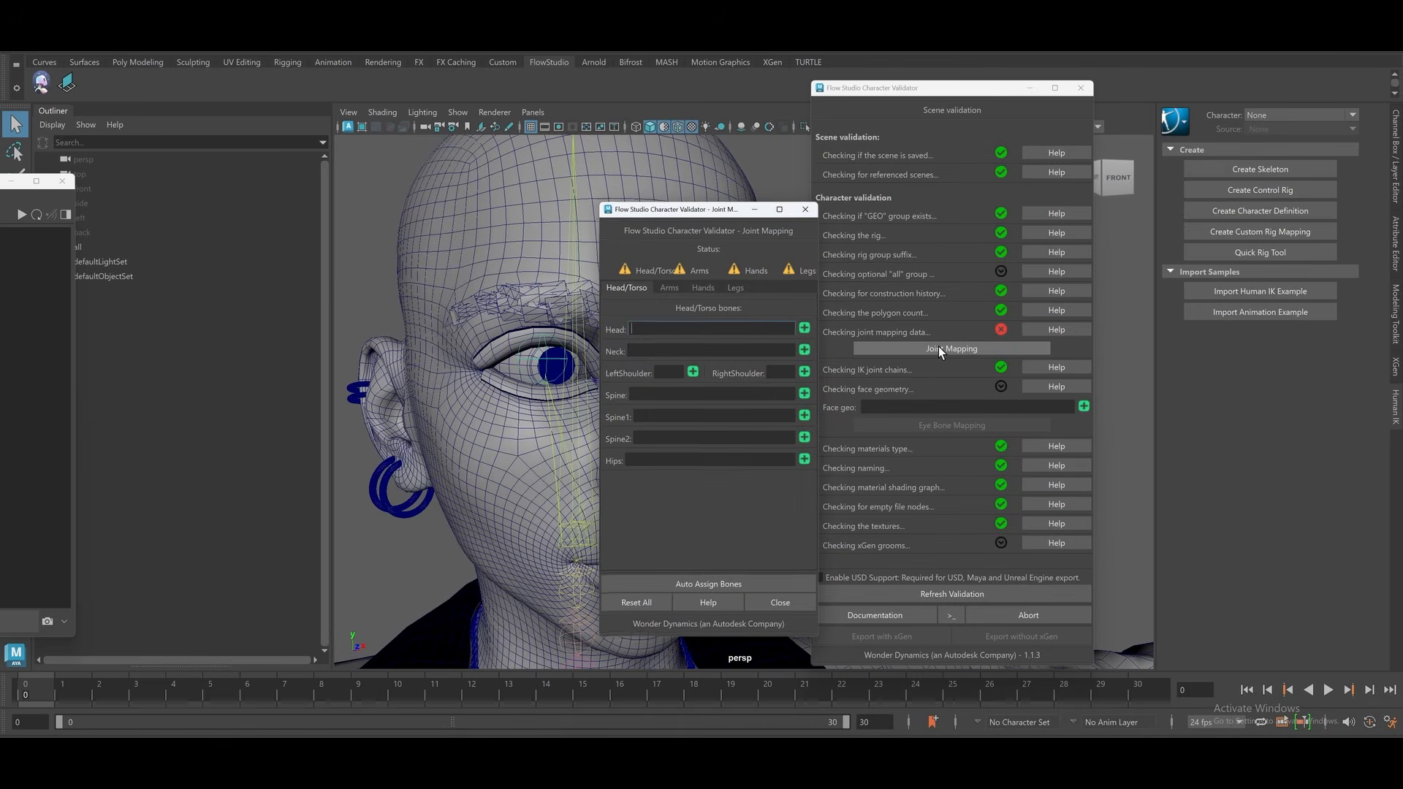
left_click(712, 577)
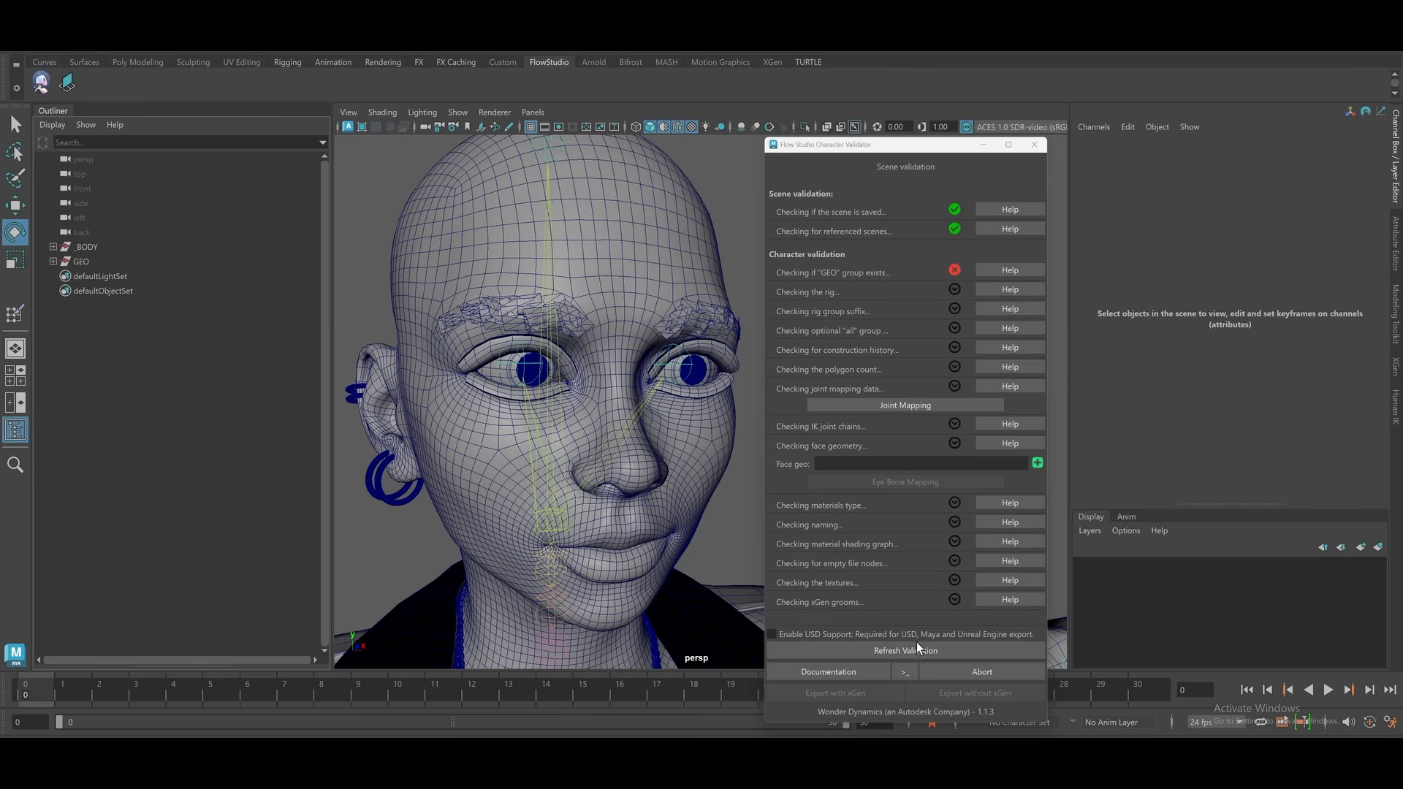
left_click(915, 643)
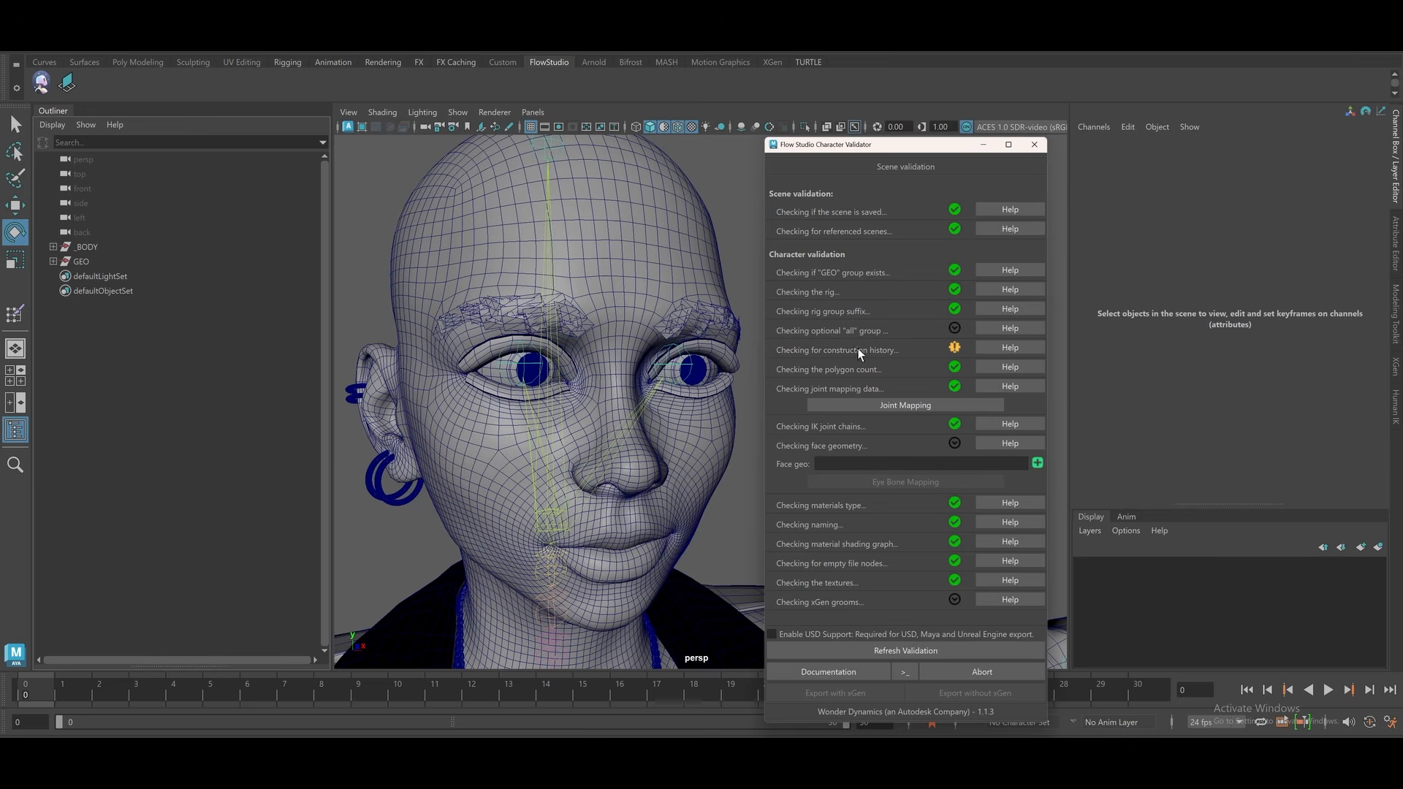
Reorder the Body_FACE input operations so that the WonderStudioBS0 blend shape sits below skinCluster7
left_click(659, 274)
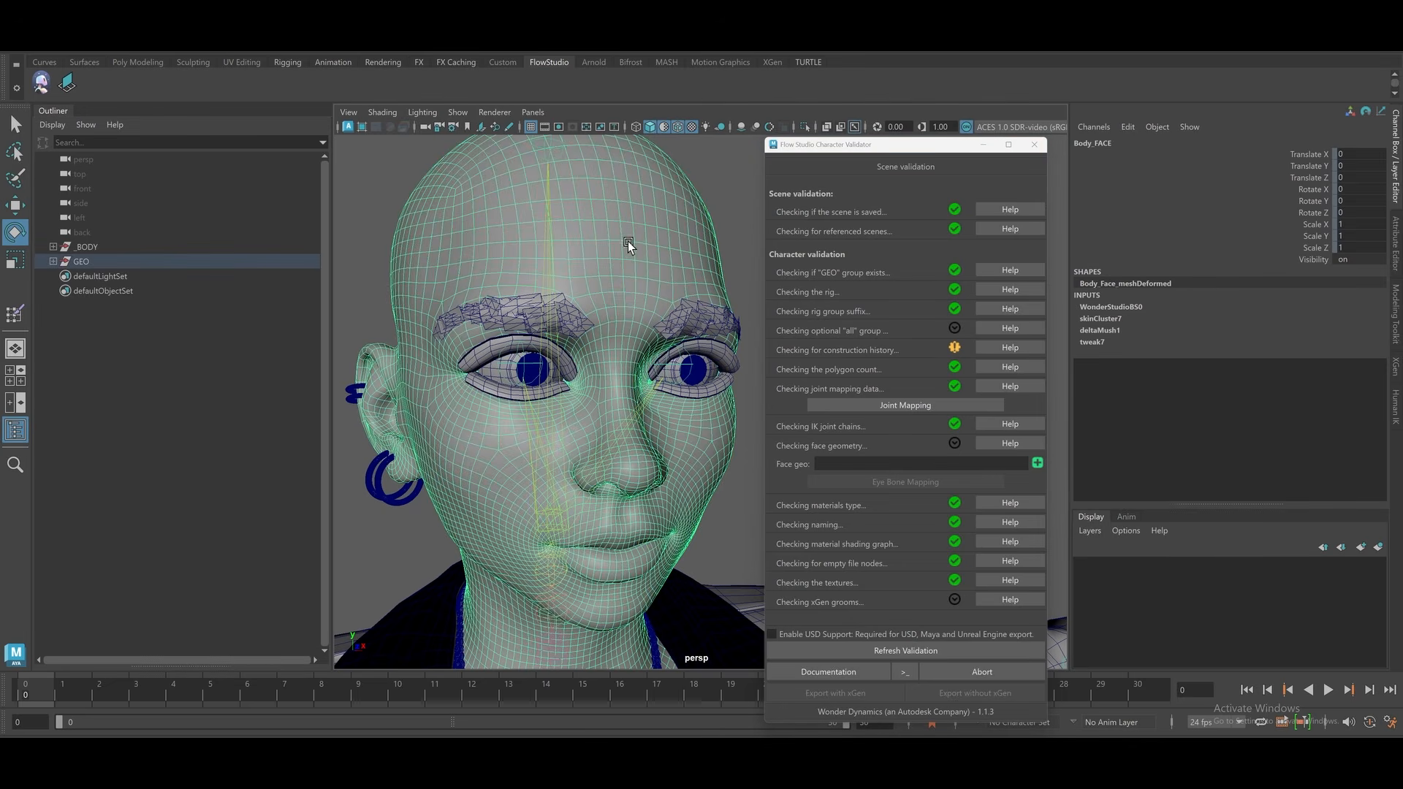
right_click_drag(591, 261, 689, 576)
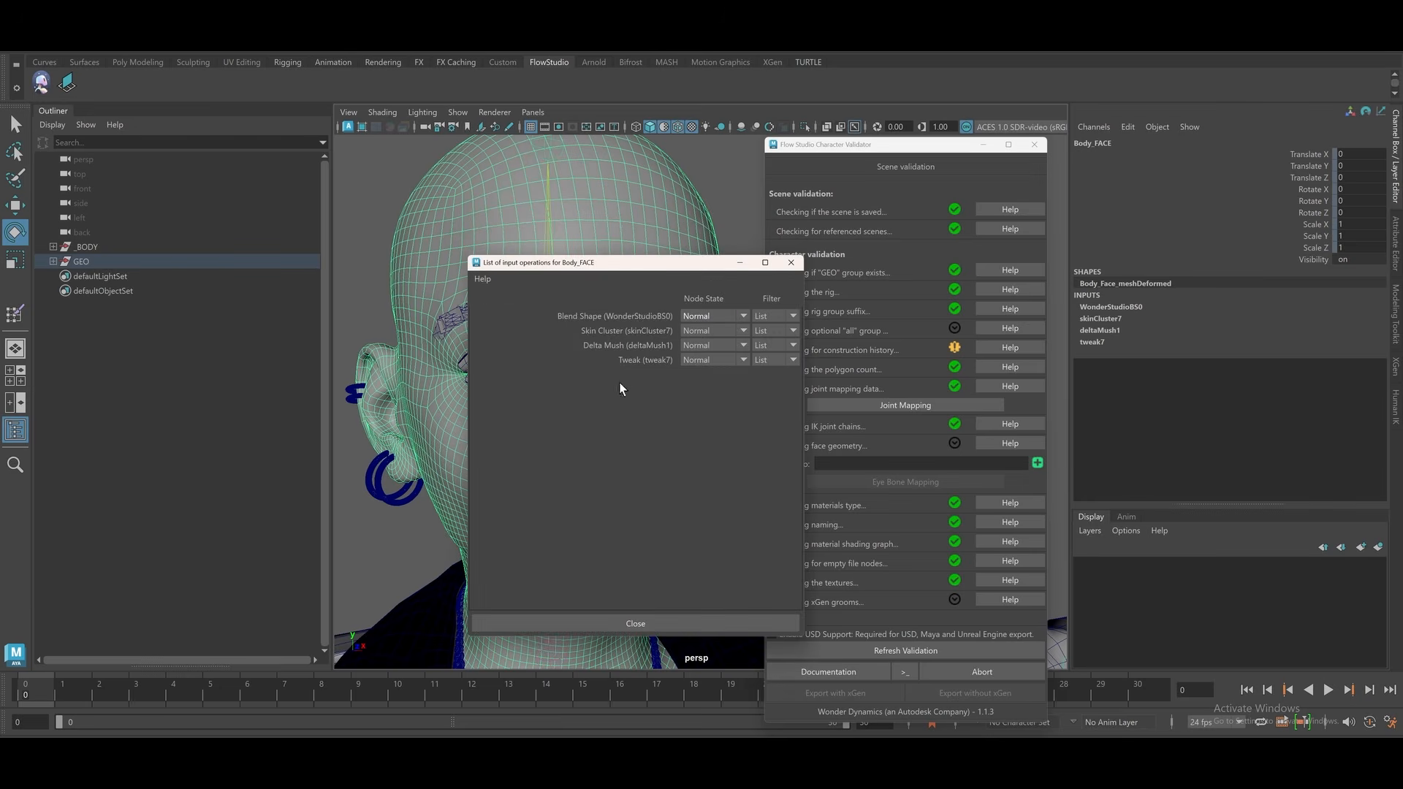
left_click(791, 262)
Isolate the lower and upper teeth meshes from the GEO group and move their blend shapes below the skin clusters in the input order
left_click(53, 261)
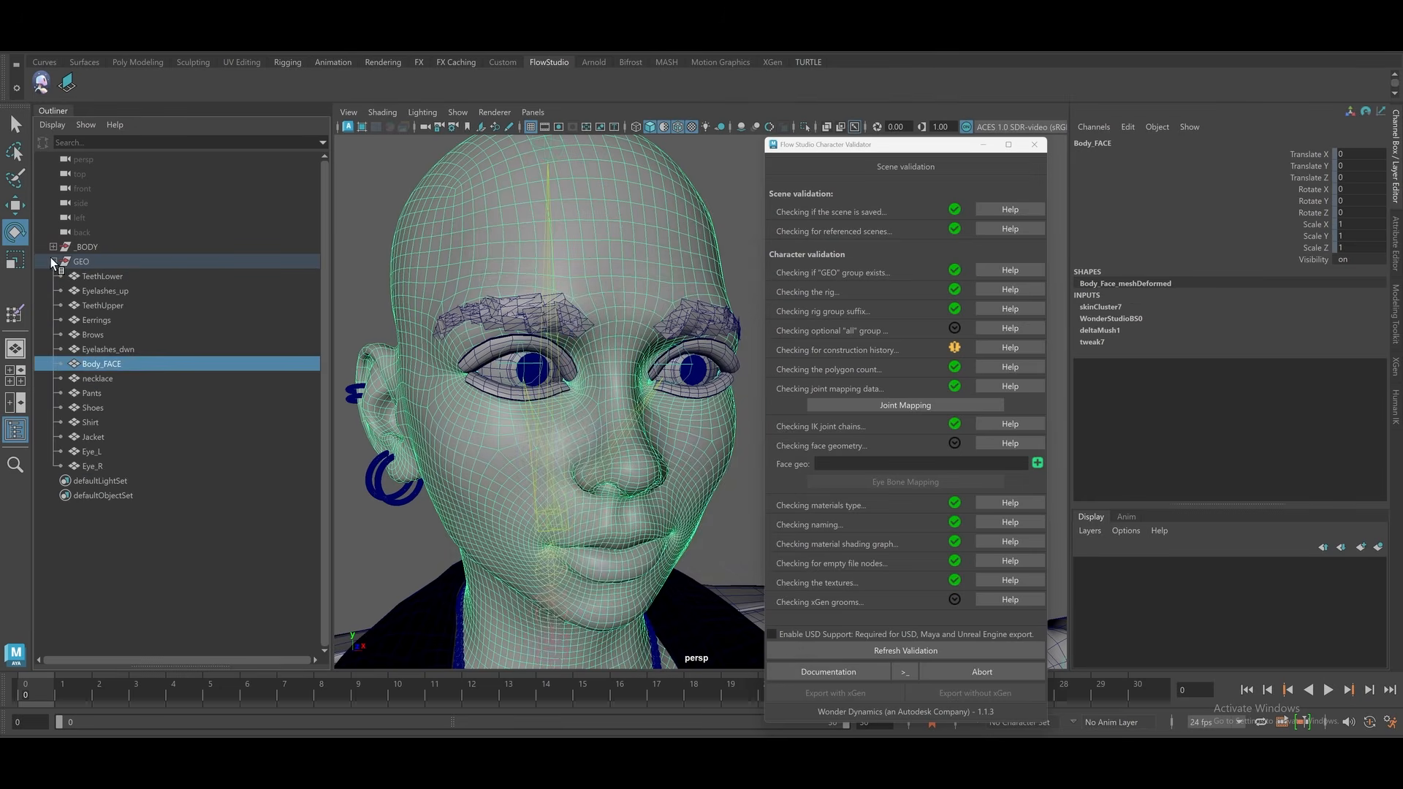
left_click(102, 276)
left_click(804, 126)
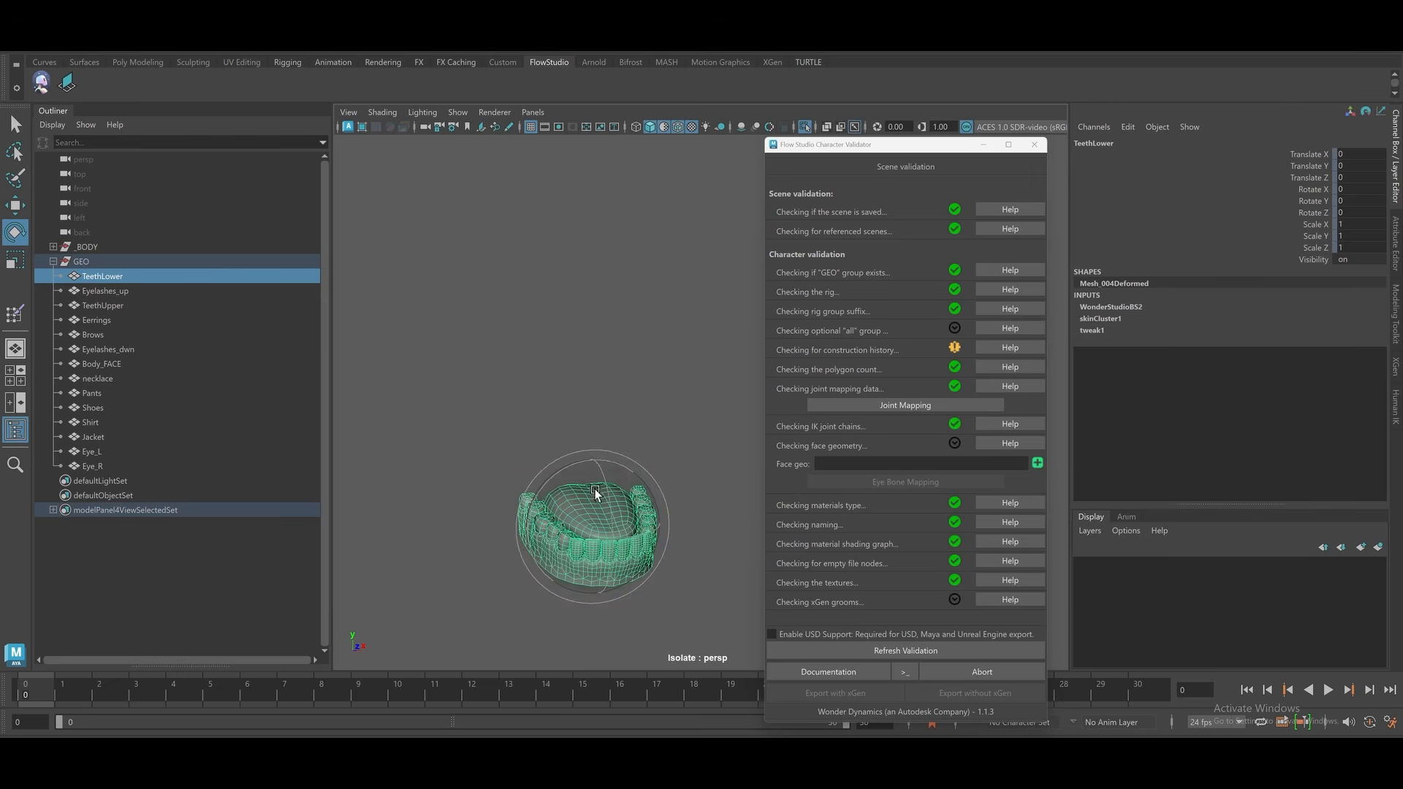
right_click_drag(594, 356, 713, 663)
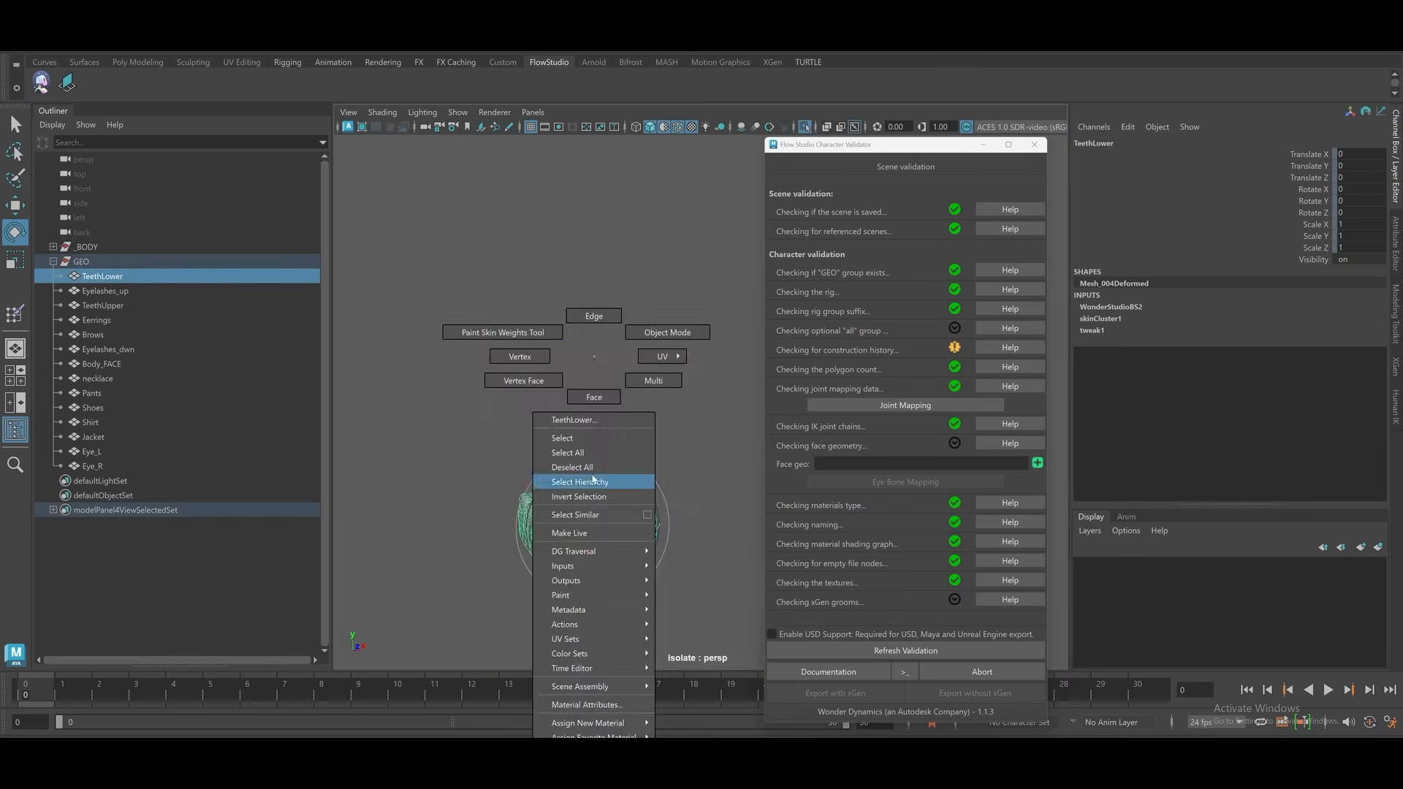
right_click_drag(596, 479, 705, 661)
left_click(639, 621)
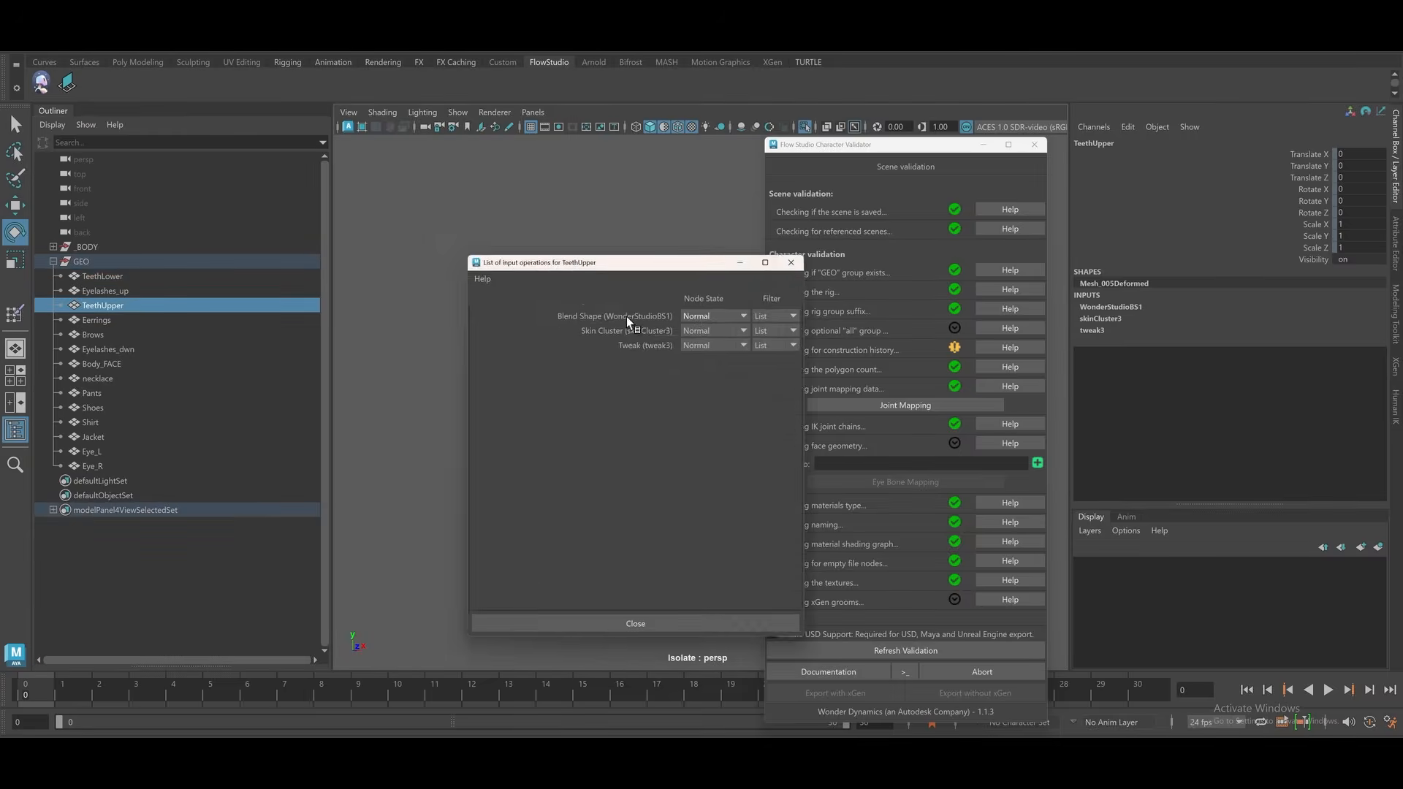
left_click(791, 262)
Isolate the Brows mesh, place WonderStudioBS3 below skinCluster21 in its input order, and restore the full character view
left_click(107, 335)
key("ctrl+1")
key("ctrl+1")
right_click_drag(539, 310, 650, 614)
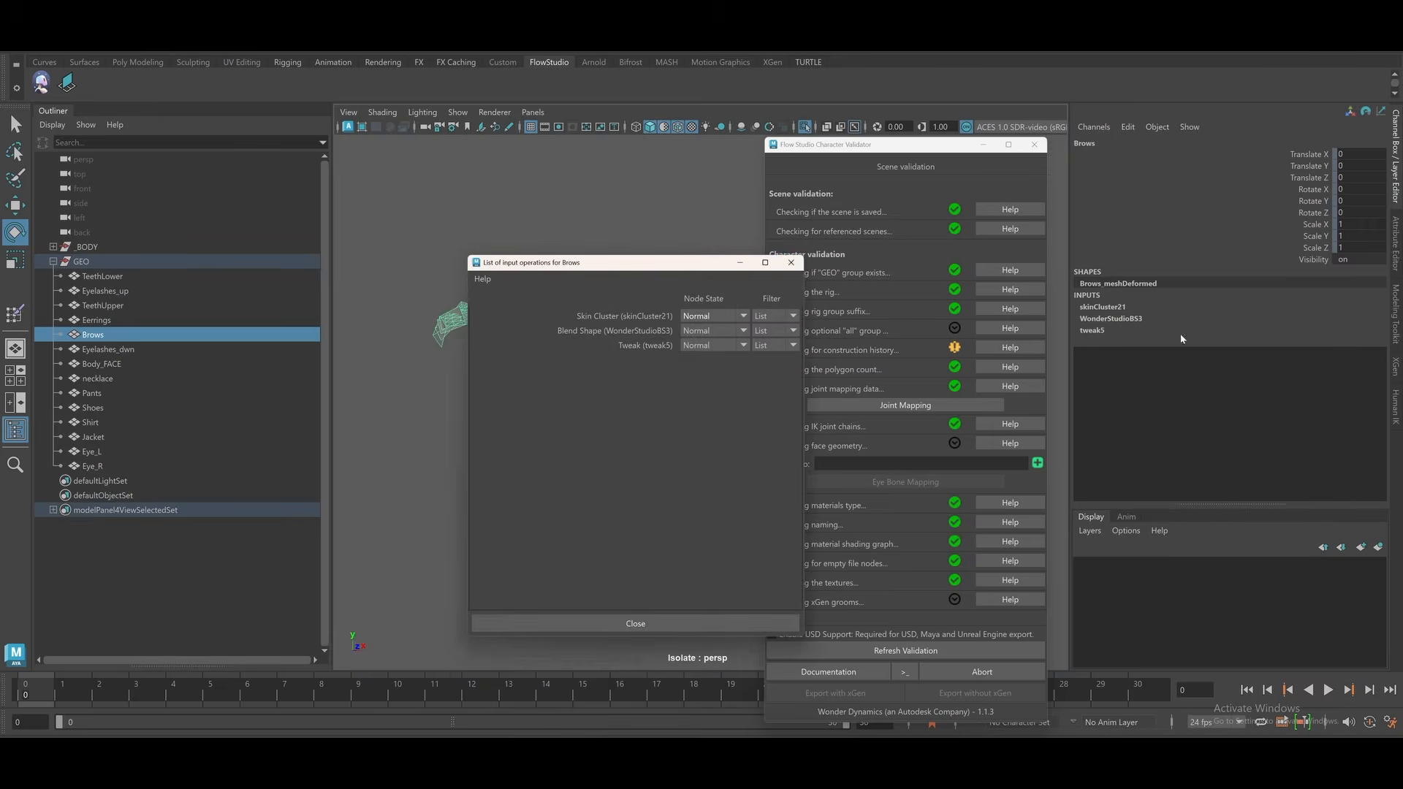
left_click(635, 623)
key("ctrl+1")
Assign Body_FACE as the validator's face geometry and clear the construction history warning
left_click(715, 485)
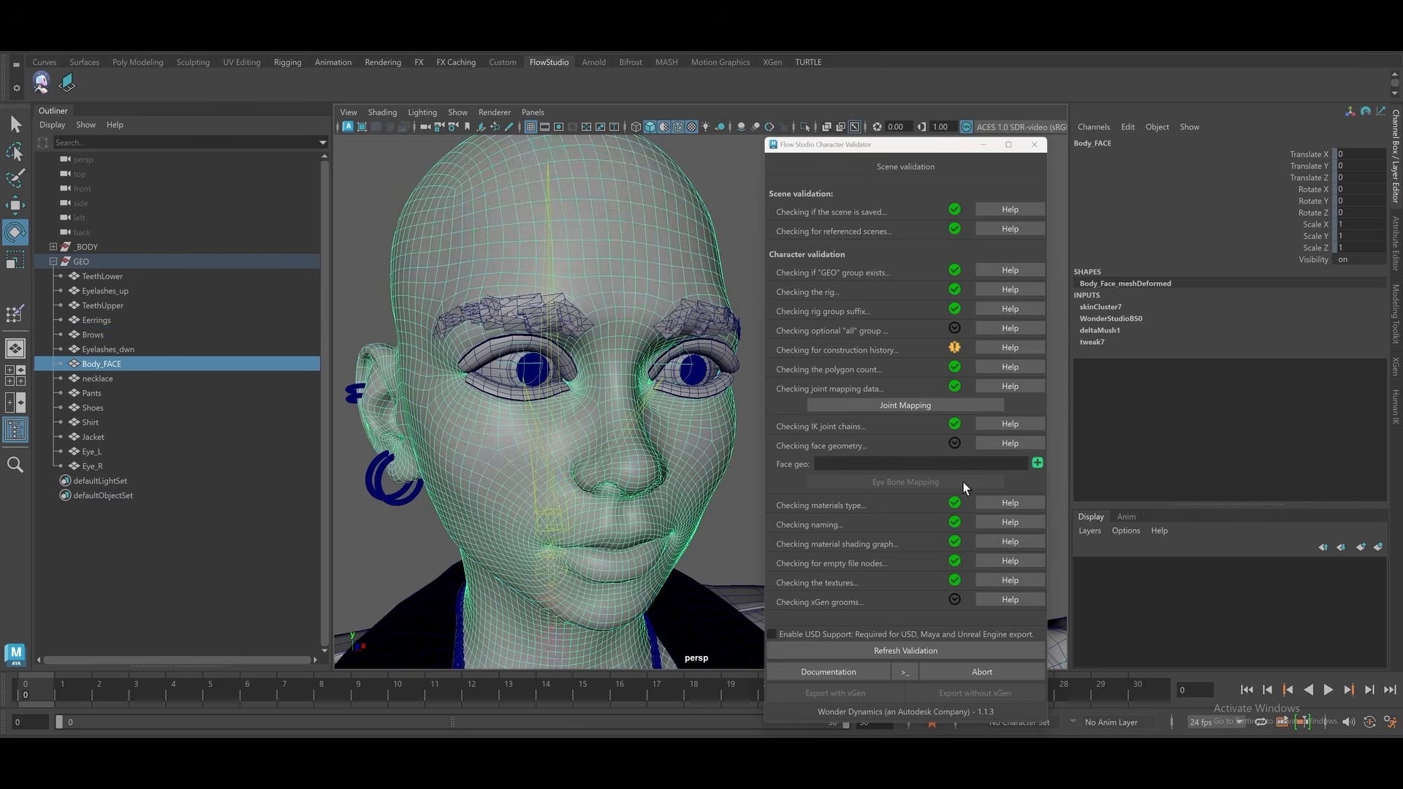
left_click(1037, 464)
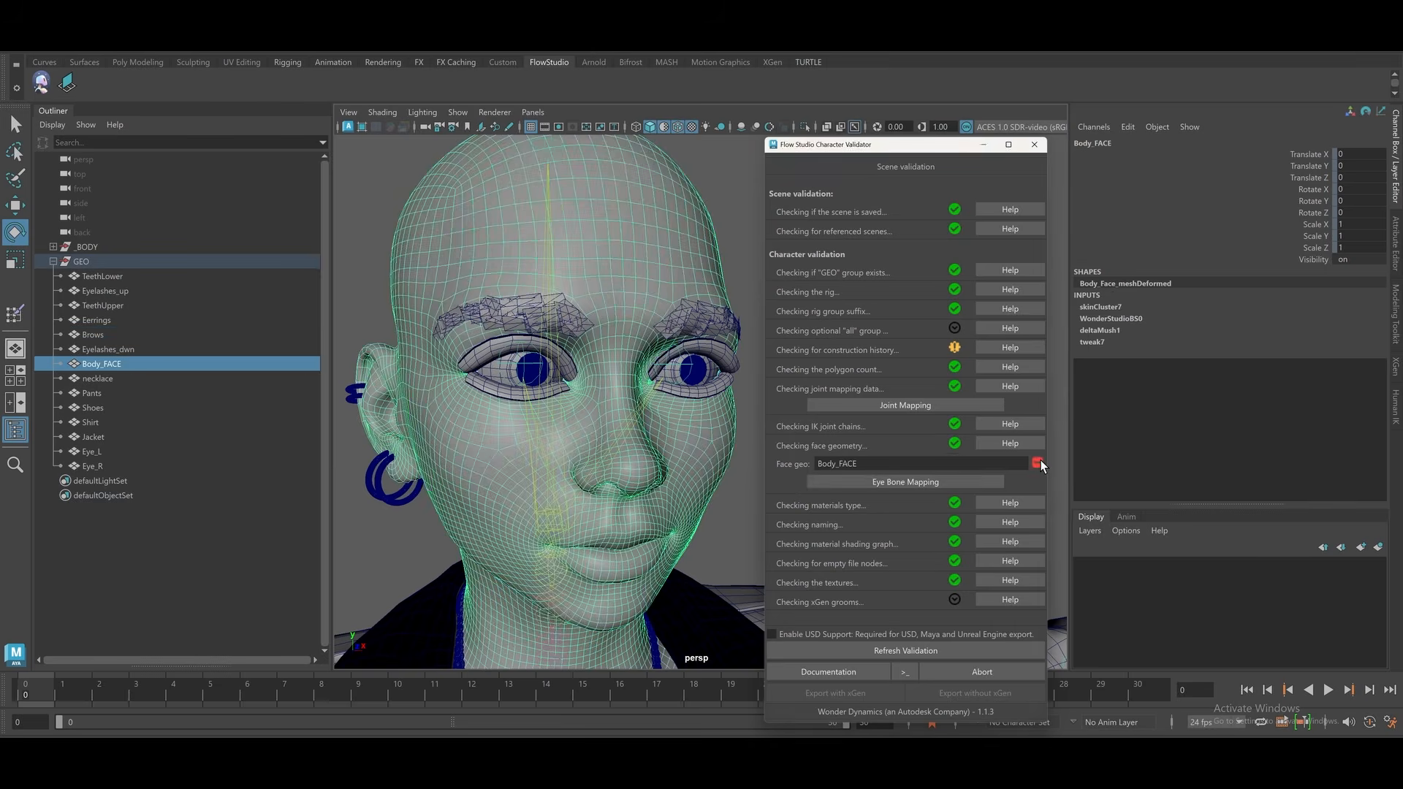
left_click(962, 349)
left_click(673, 428)
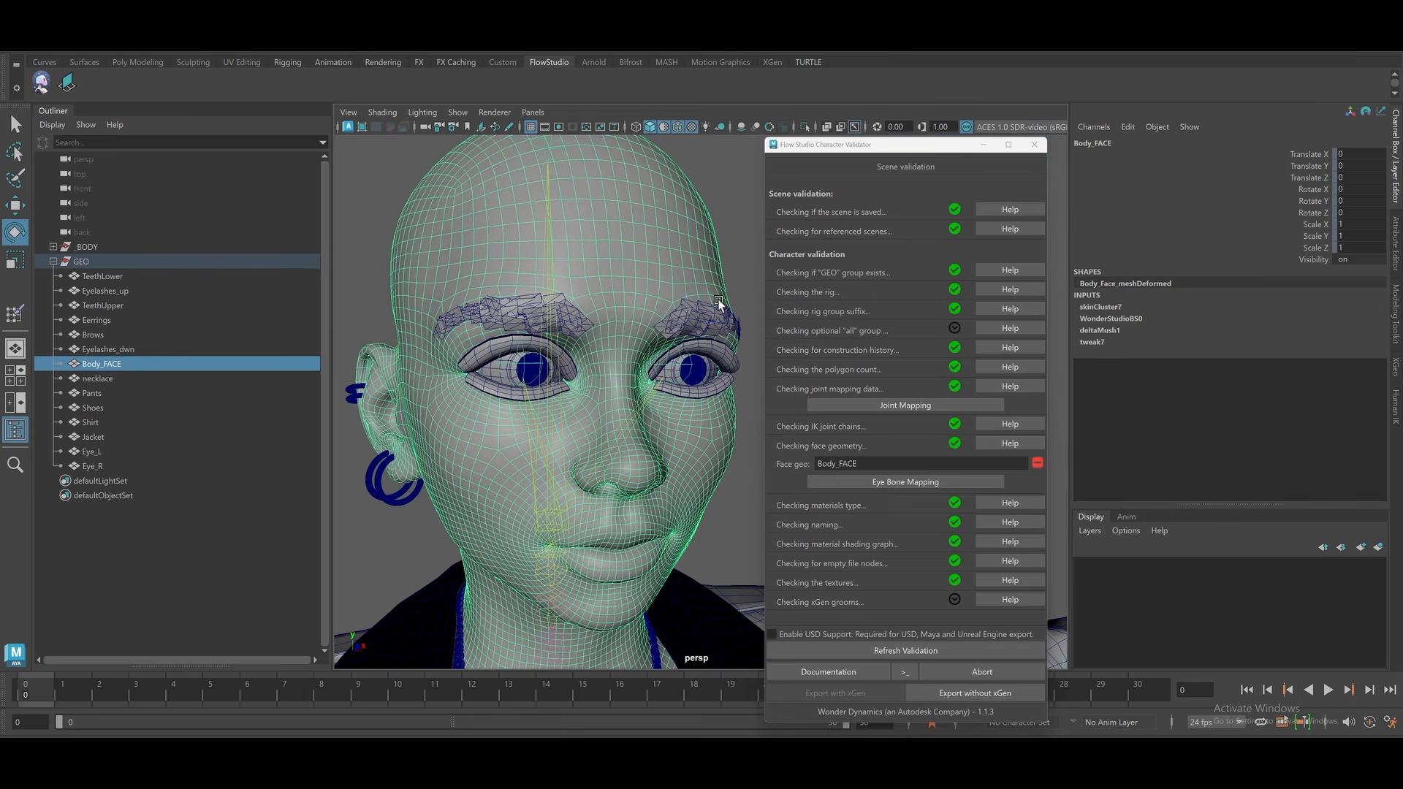
Collapse the GEO group and review the eye bone mapping for eye_R and eye_L
left_click(52, 261)
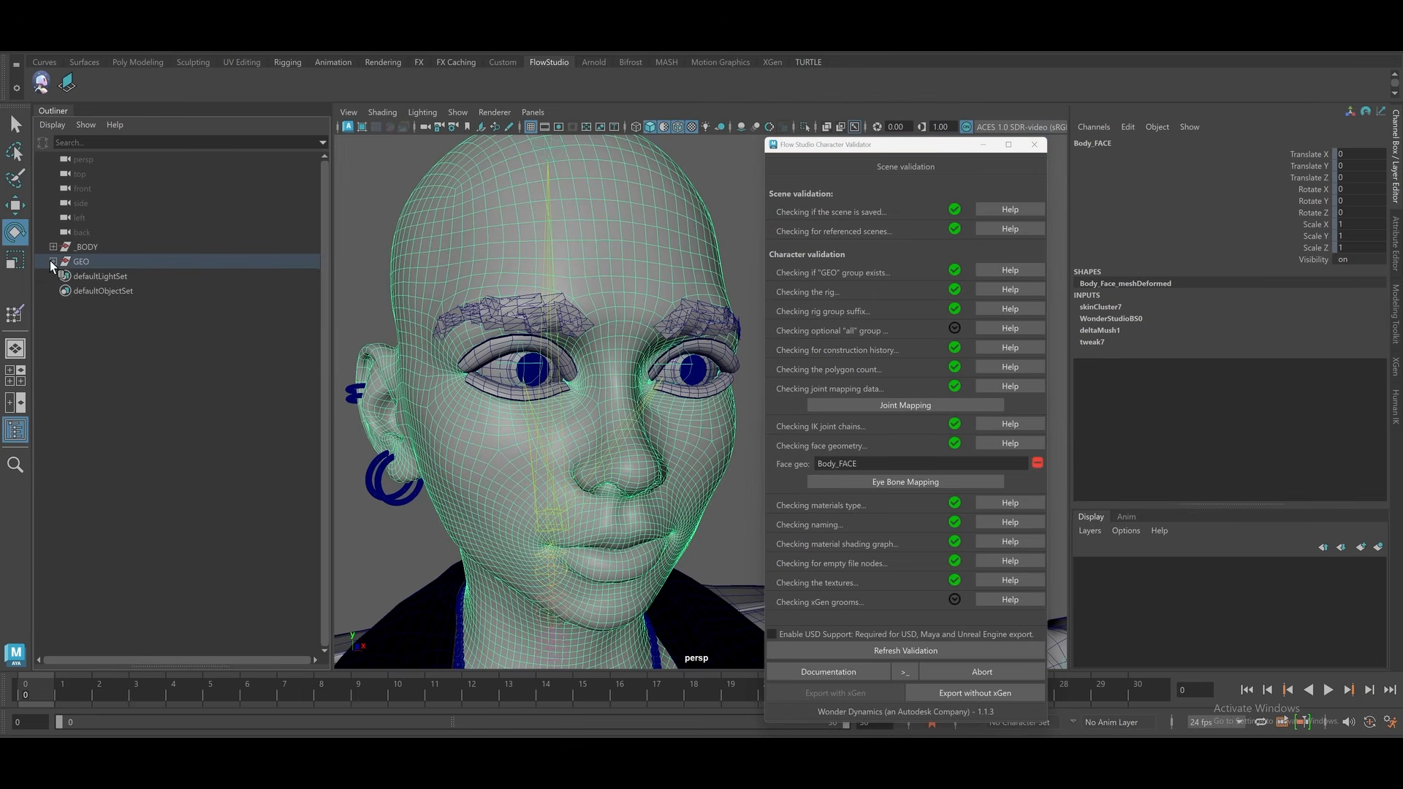
left_click(848, 482)
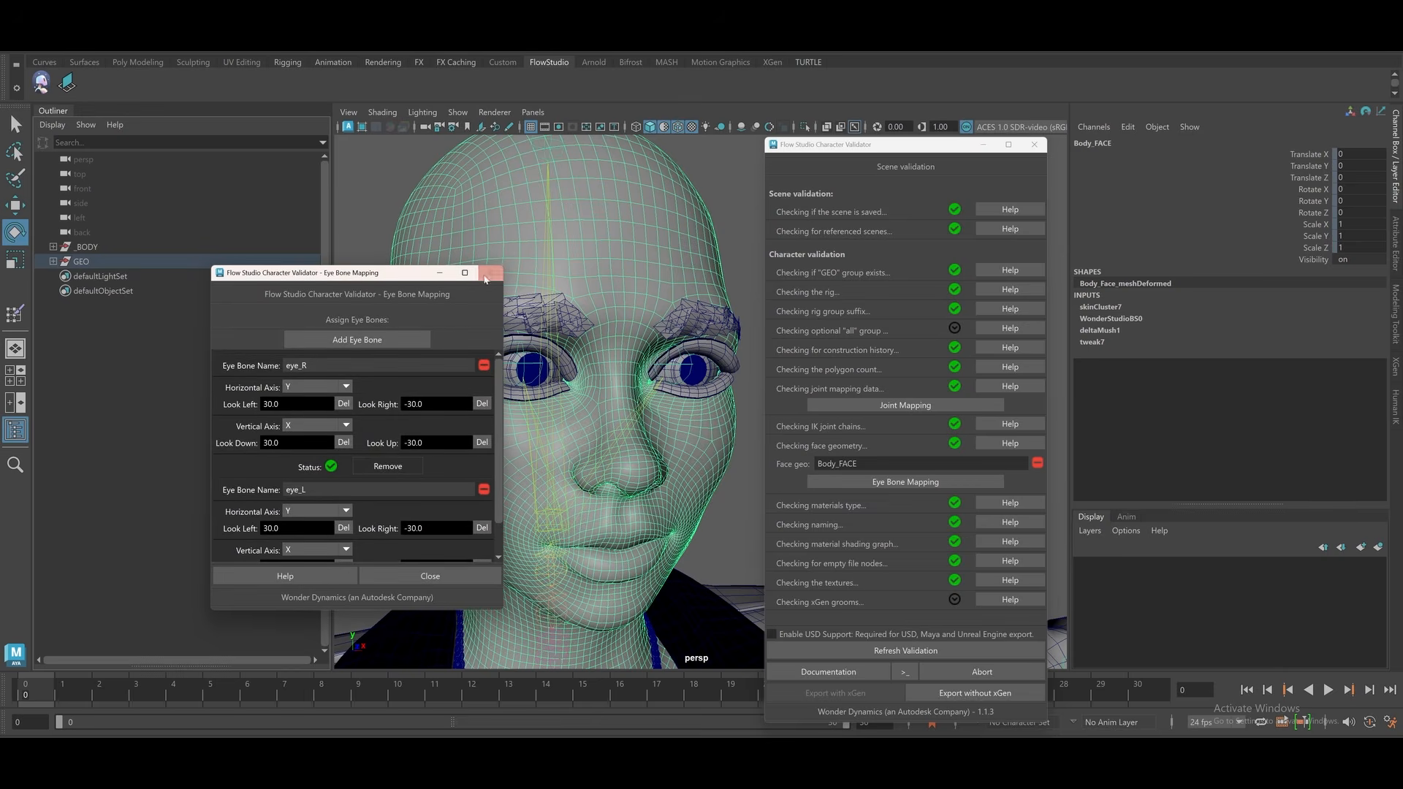
left_click(488, 273)
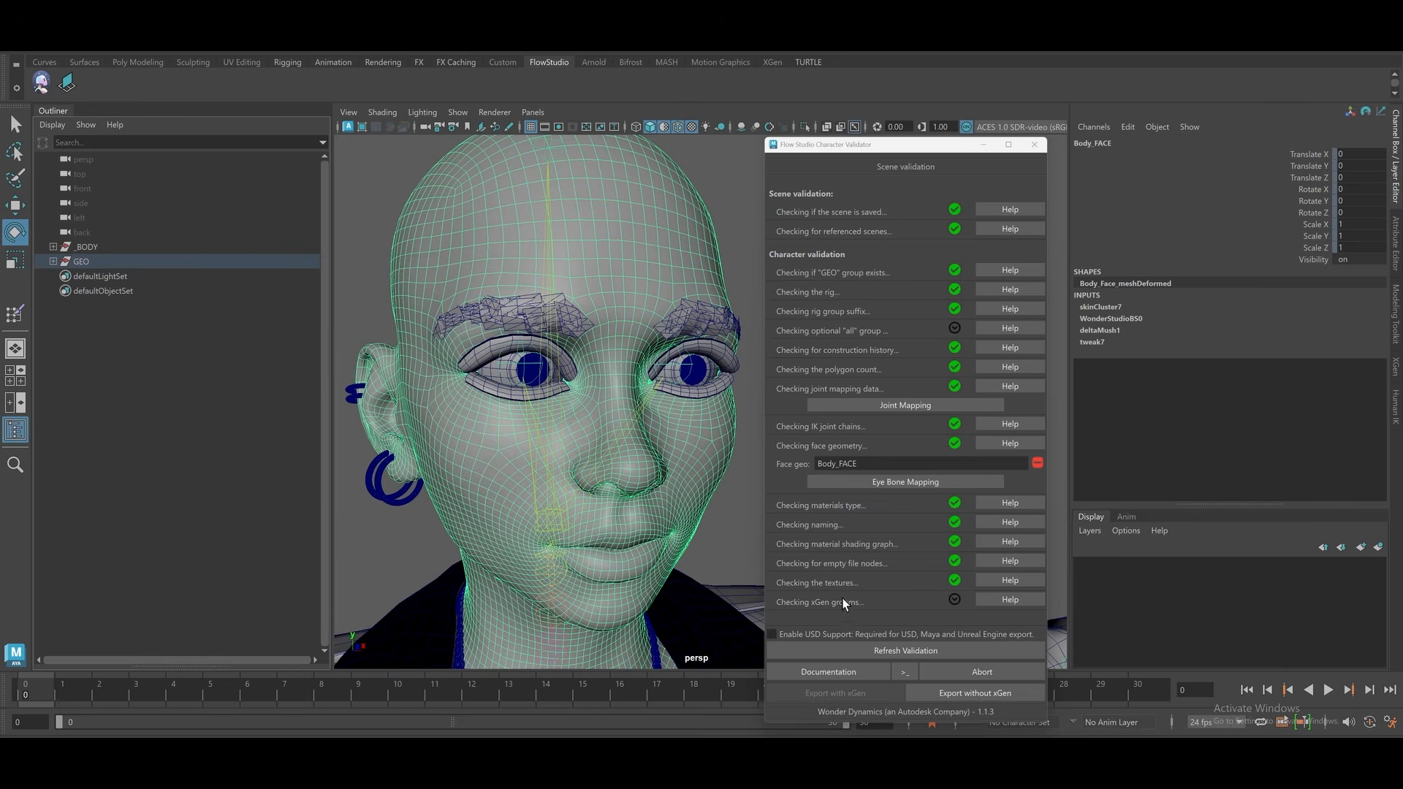
Group _BODY and GEO under a parent group named all and refresh the validation
left_click(86, 247)
left_click(99, 261, "shift")
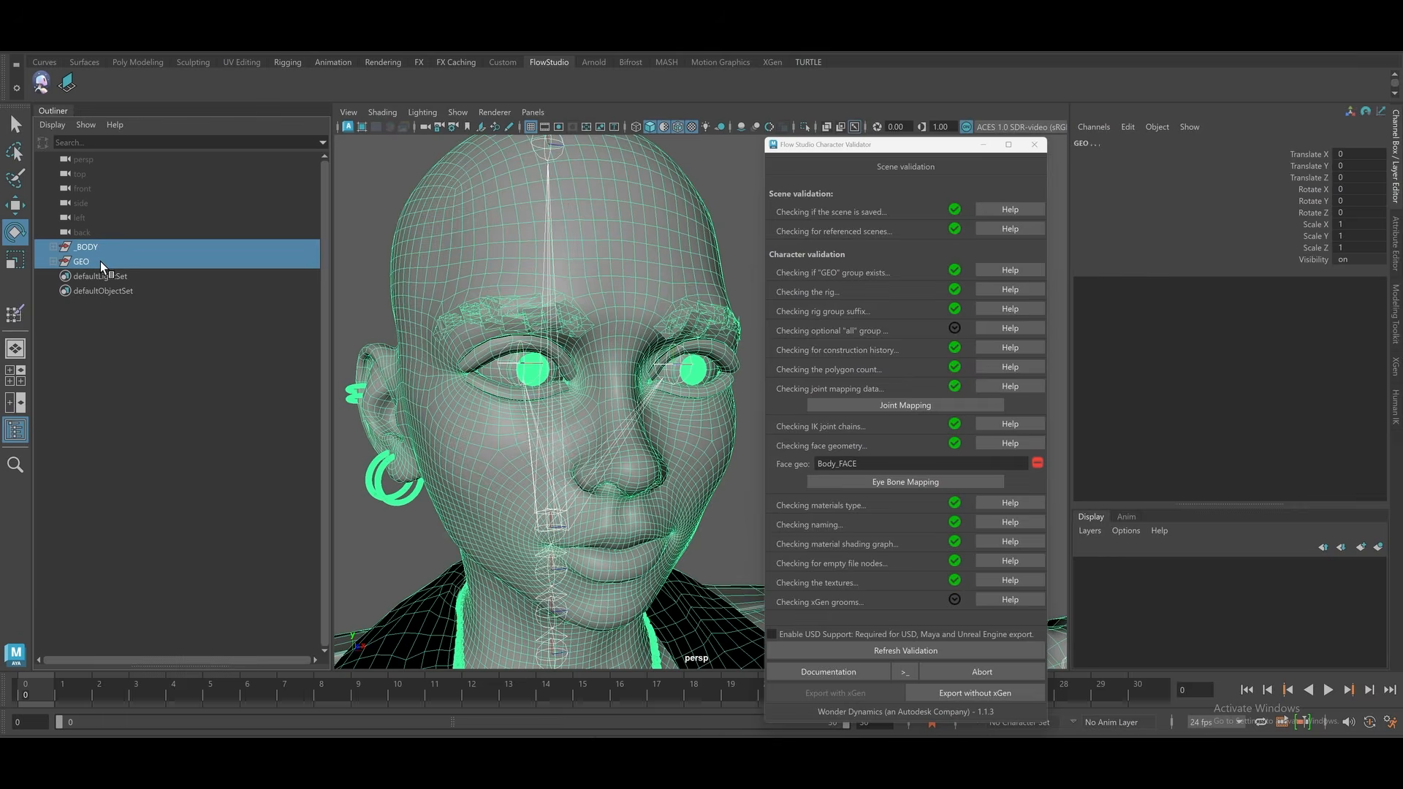
key("ctrl+g")
double_click(91, 248)
type("all")
key("Return")
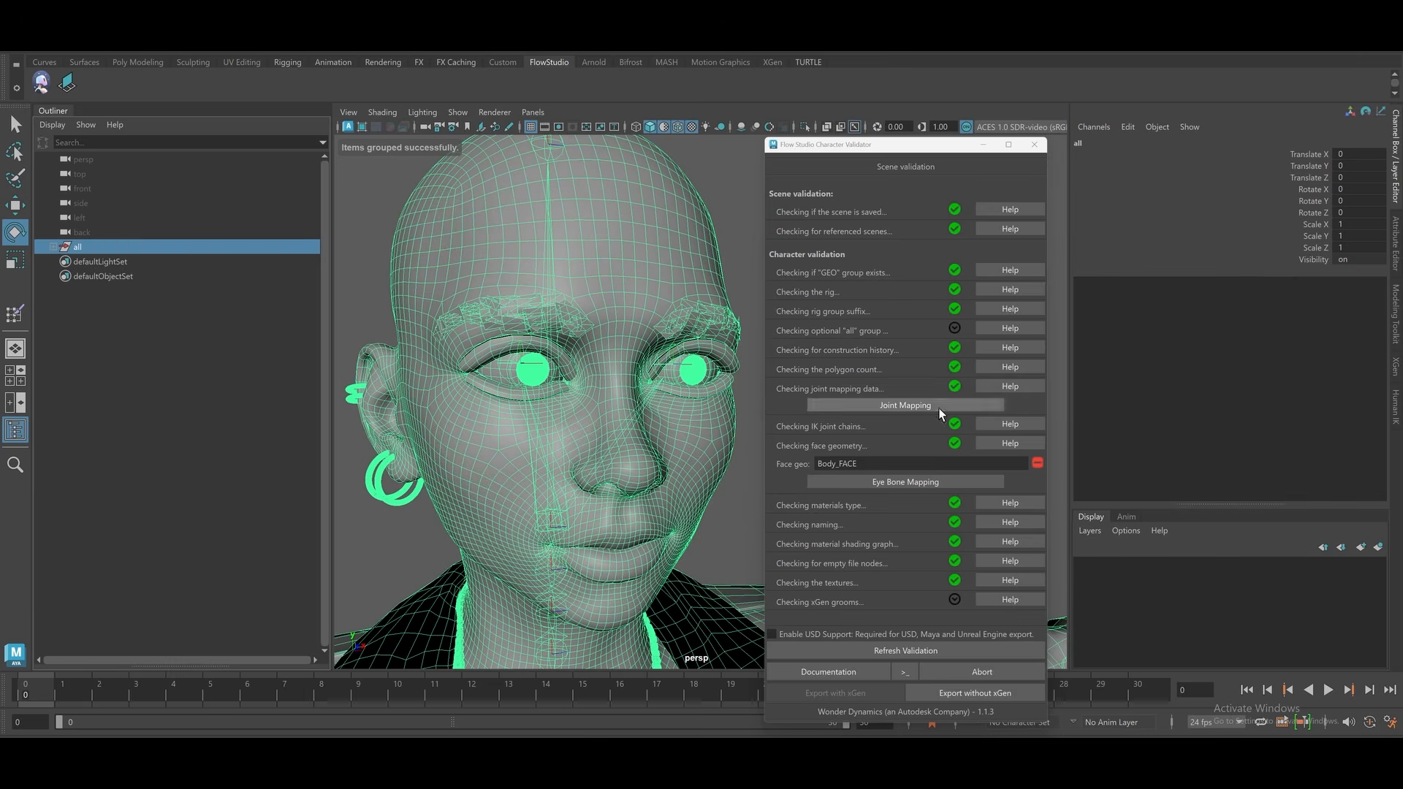
left_click(915, 651)
Assign Body_FACE as the face geometry again and enable USD support for the export
left_click(655, 305)
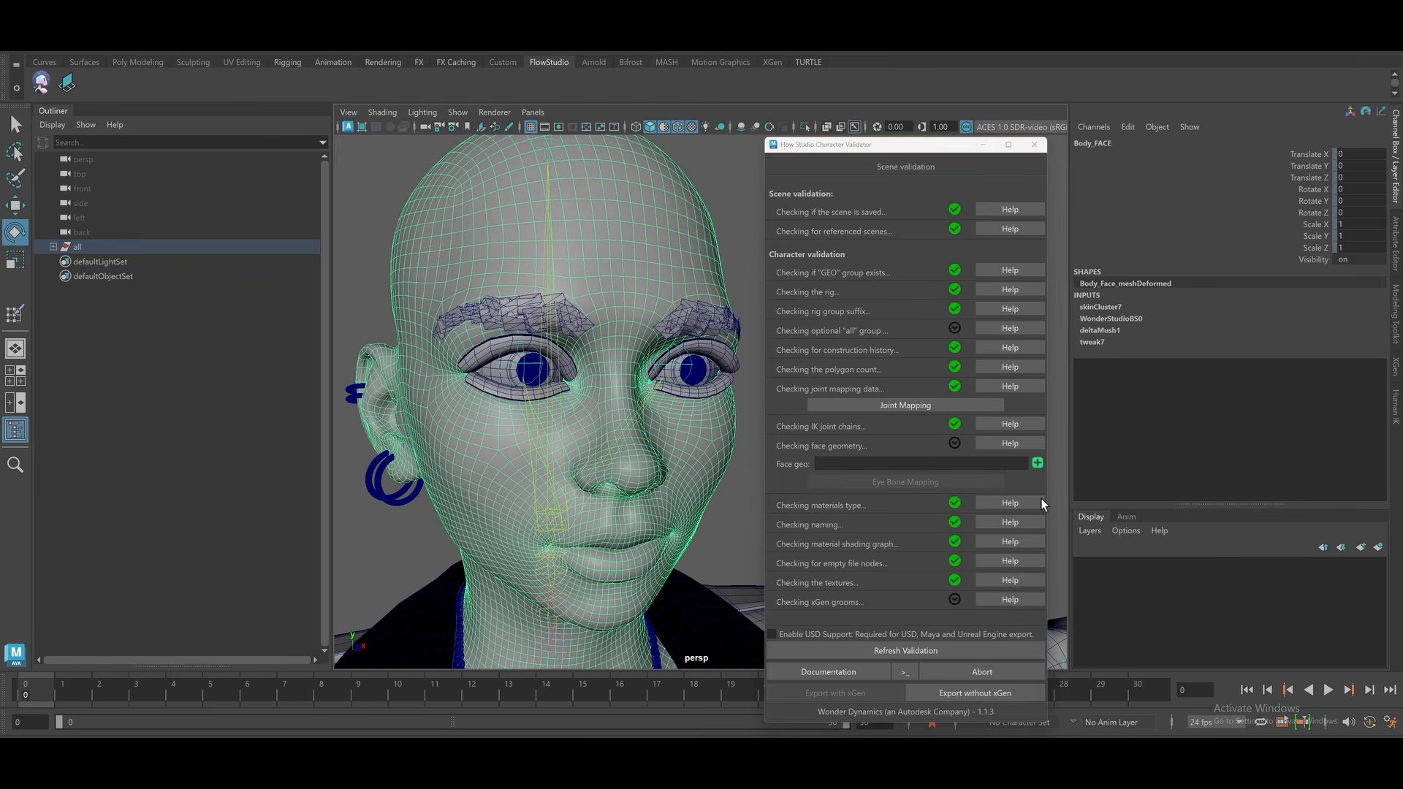
left_click(1037, 463)
left_click(801, 633)
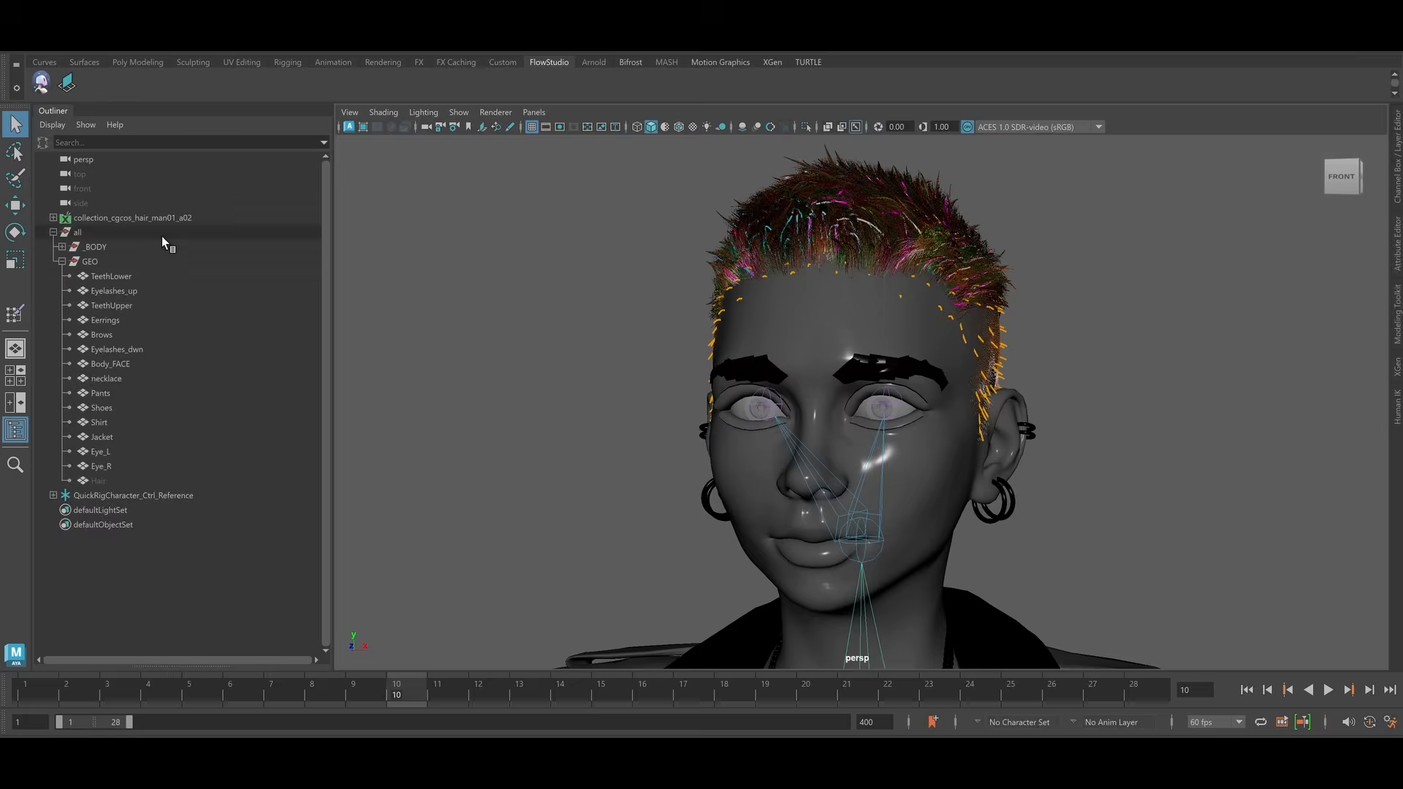
Convert the collection_cgcos_hair_man01_a02 XGen collection to an interactive groom and delete the original collection
left_click(219, 218)
left_click(607, 45)
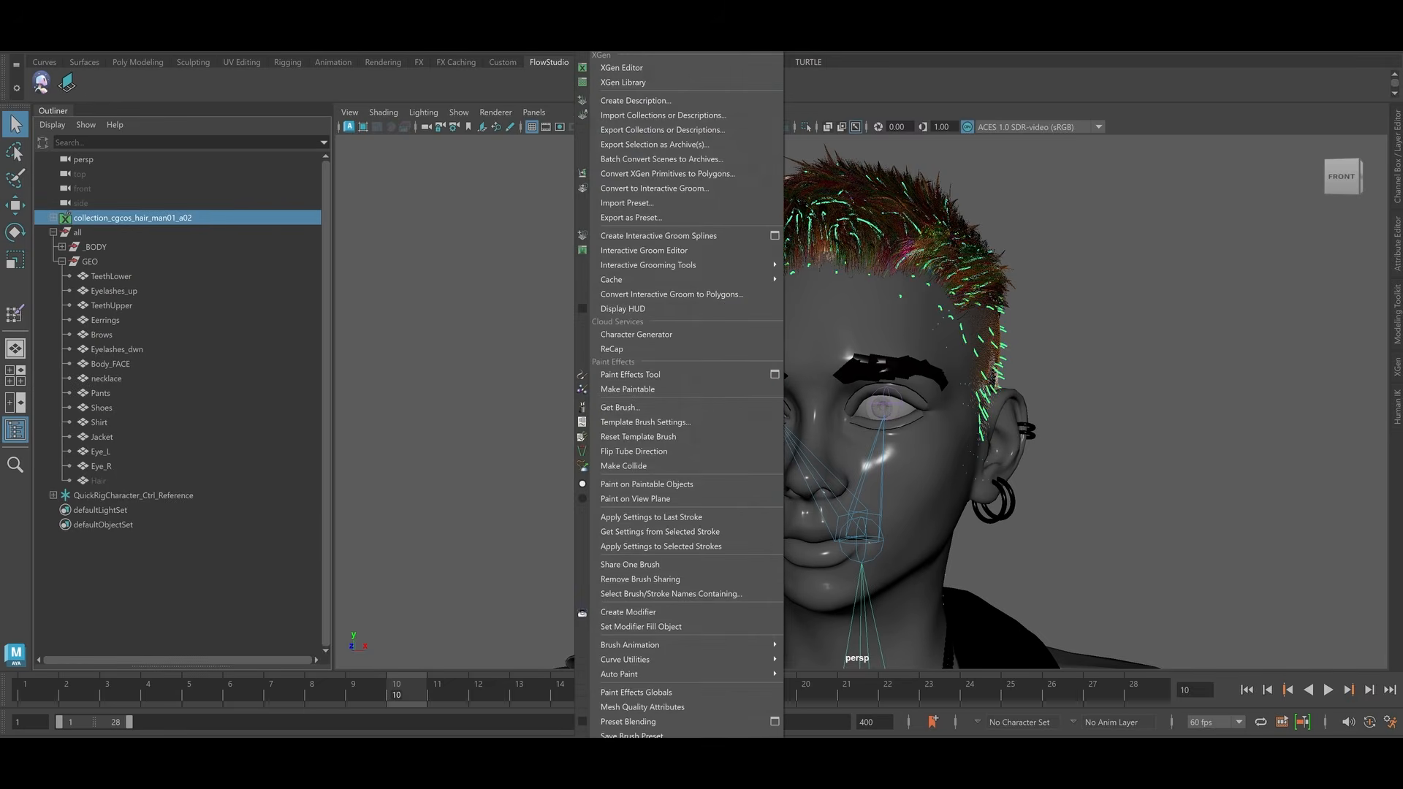
left_click(718, 123)
left_click(651, 407)
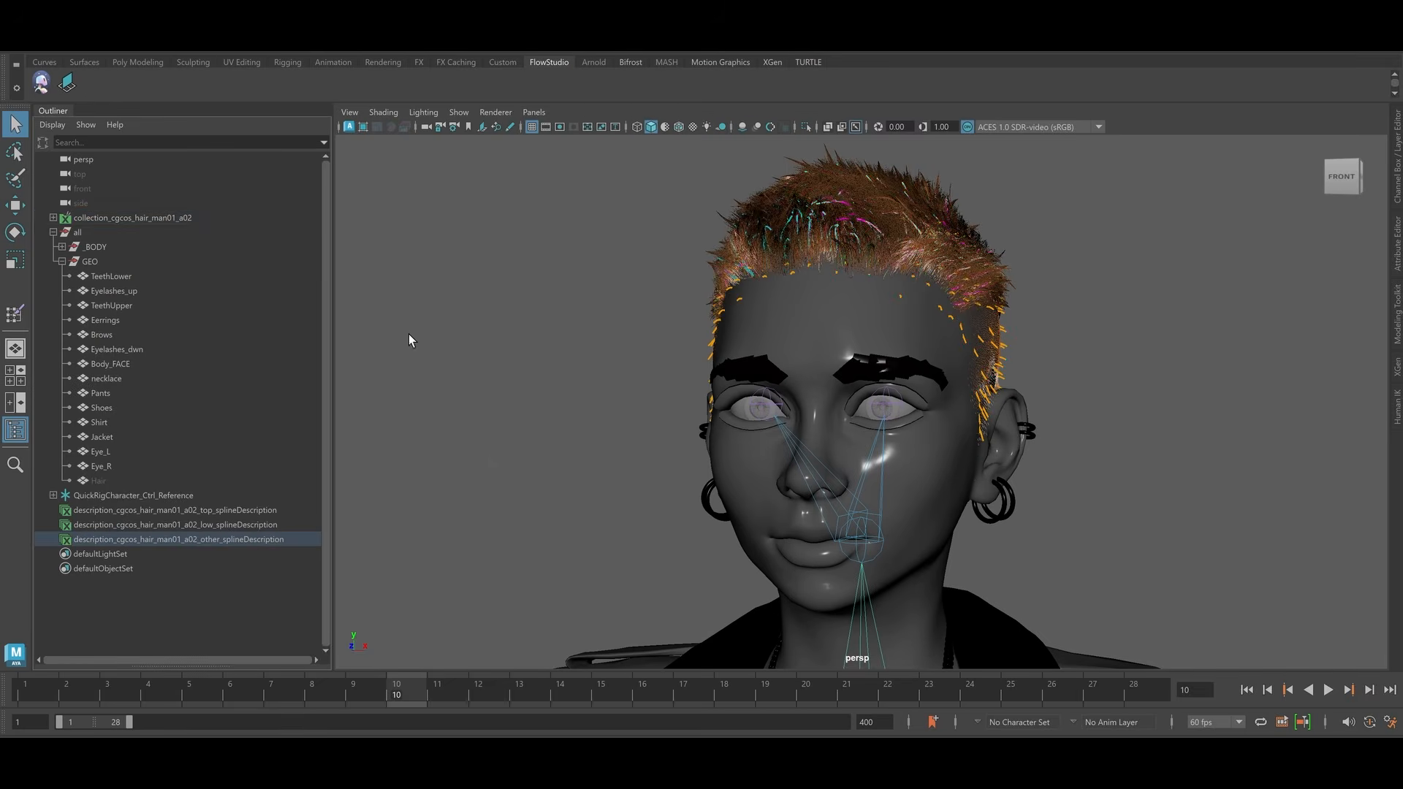
left_click(186, 219)
key("Delete")
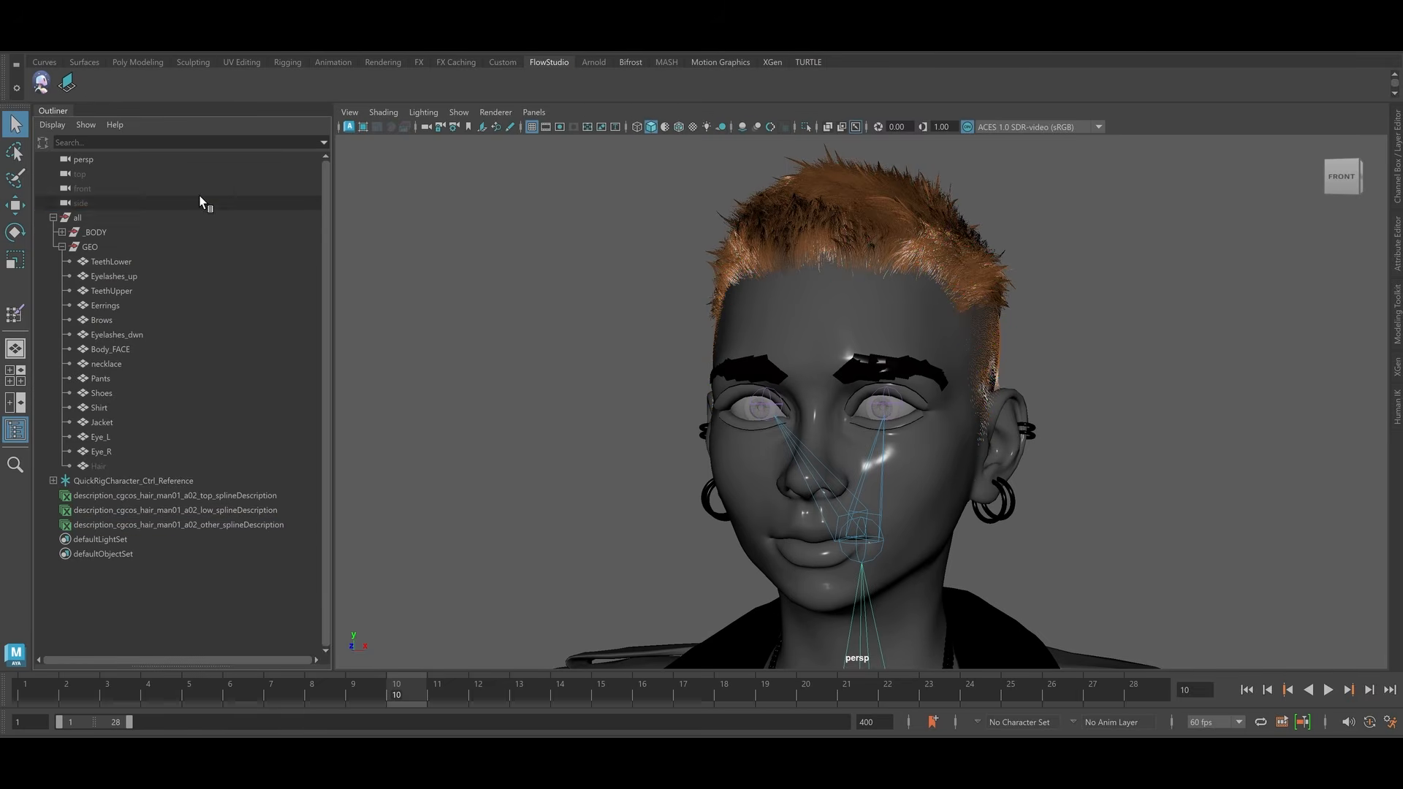
Assign a new Arnold aiStandardHair material to the top, low and other hair spline descriptions
left_click(271, 495)
left_click(288, 525, "shift")
right_click(479, 449)
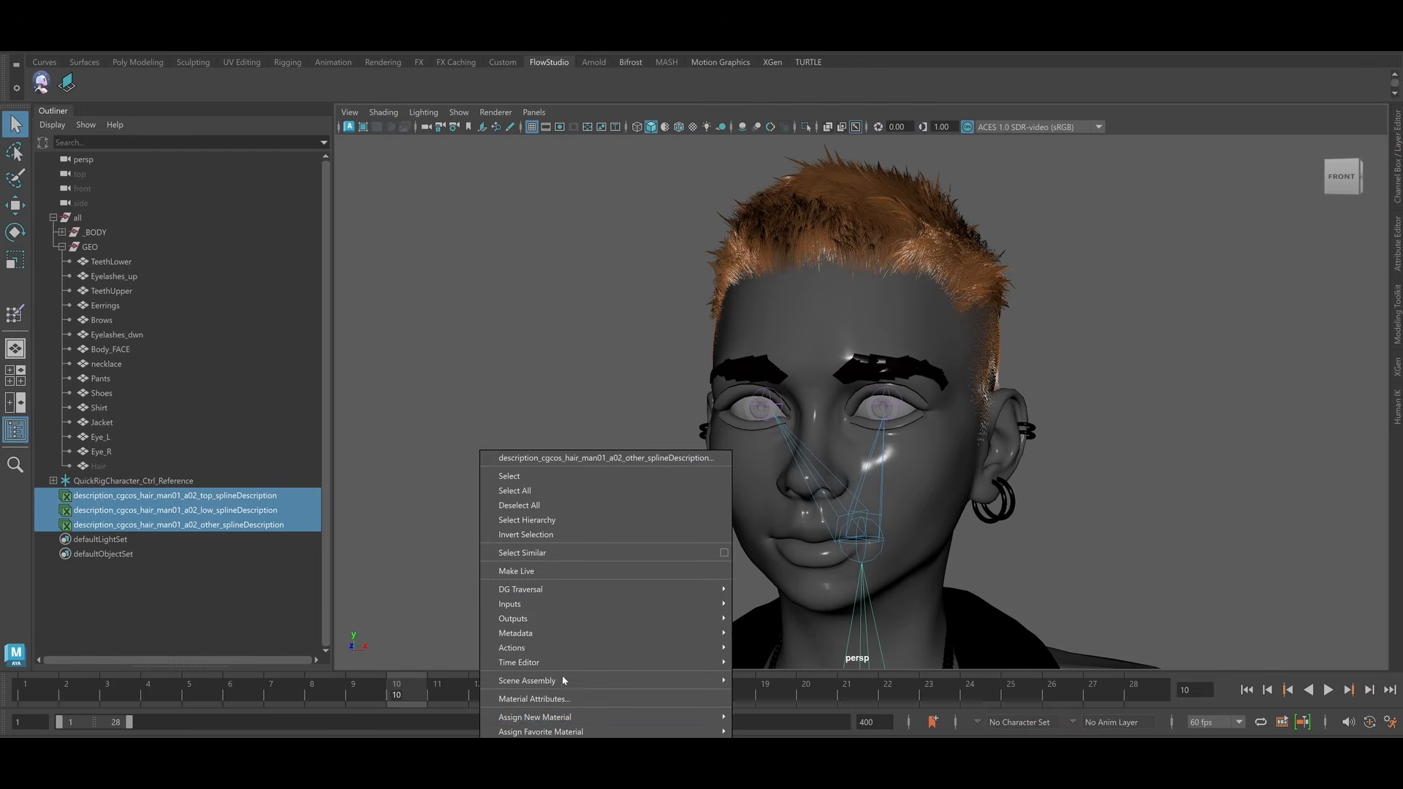
left_click(541, 717)
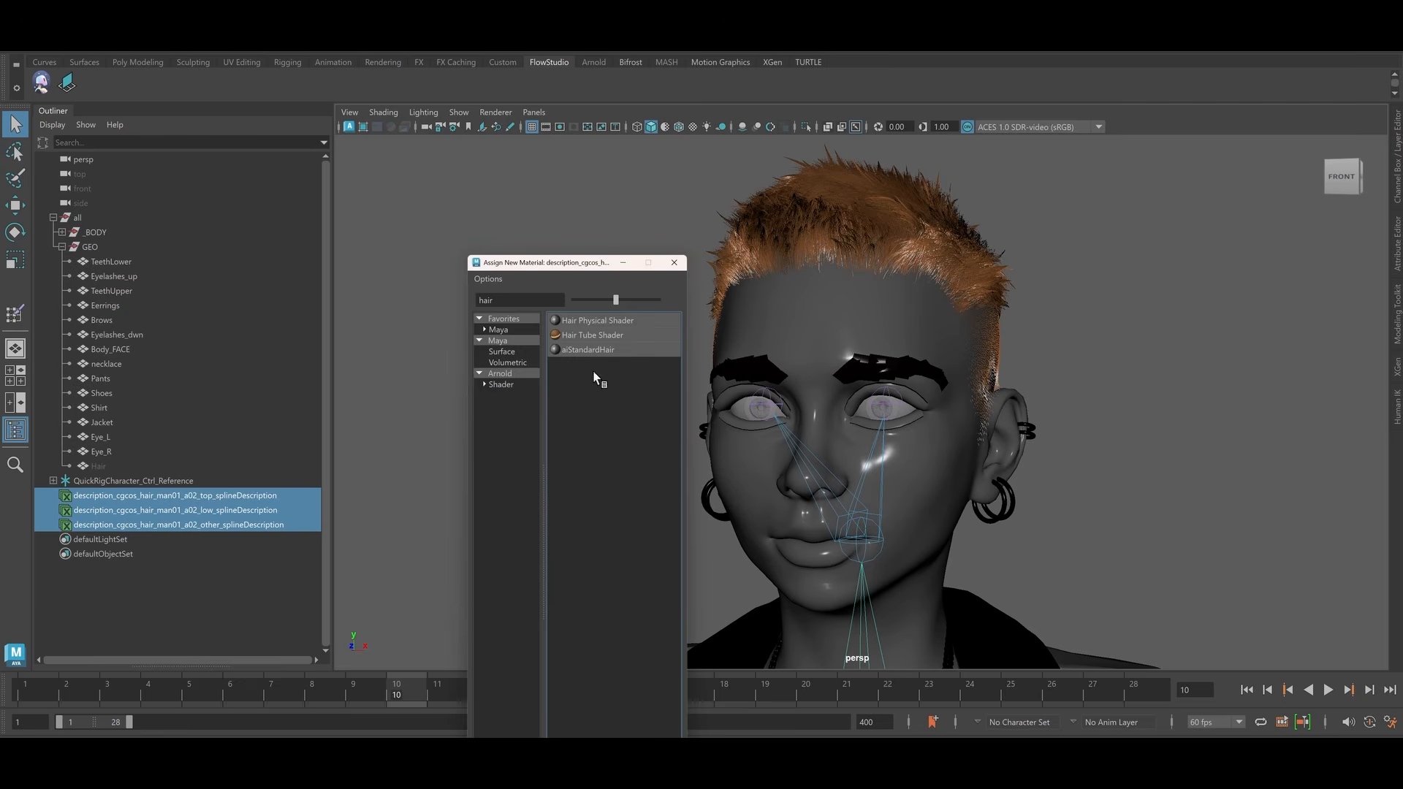
left_click(507, 385)
left_click(615, 321)
Apply the Black preset to the aiStandardHair material, deselect the hair and open the Flow Studio Character Validator
left_click(1335, 176)
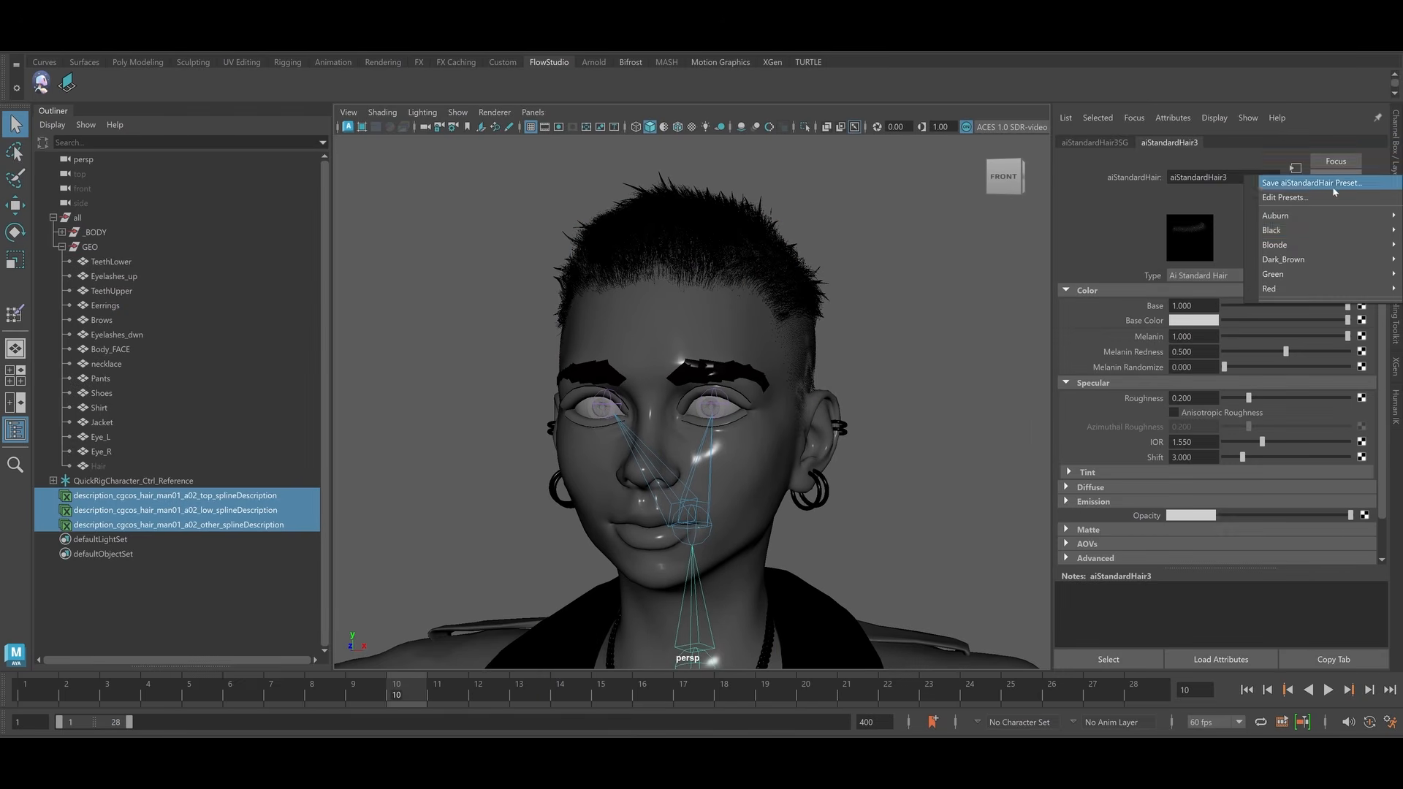
mouse_move(1315, 230)
left_click(1214, 230)
key("ctrl+a")
left_click(944, 269)
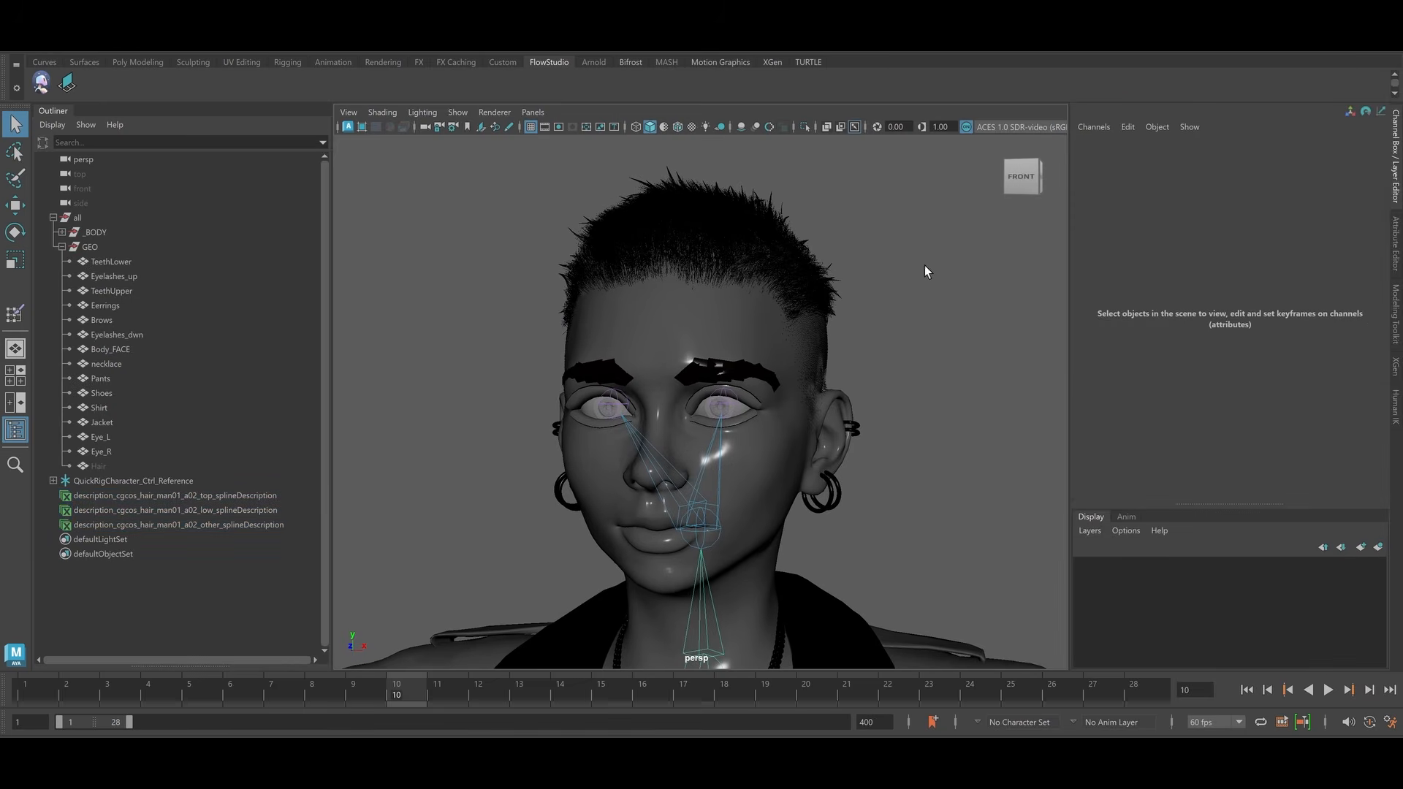
left_click(45, 81)
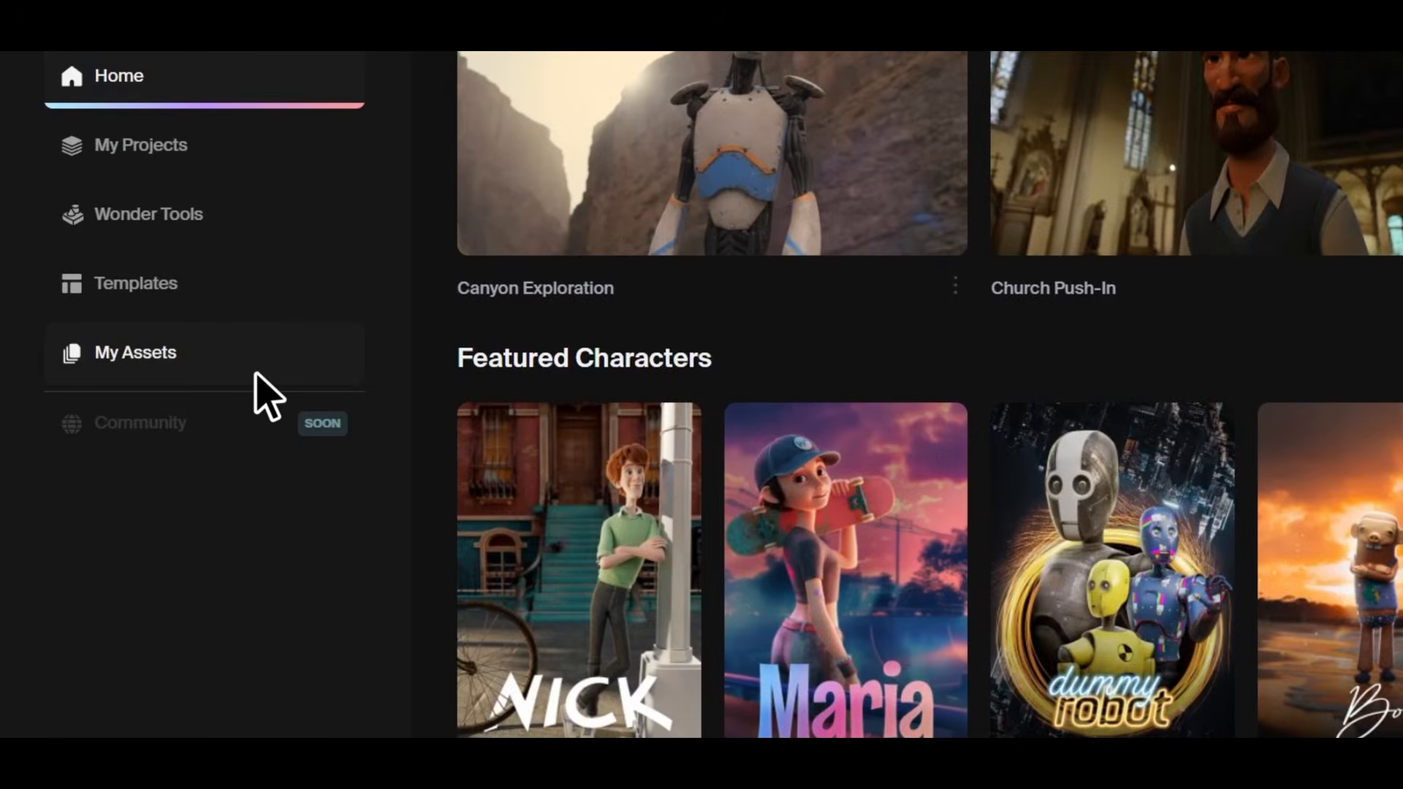
In the Flow Studio web app, start a character upload from My Assets and create a character named My_Character_v001
left_click(267, 394)
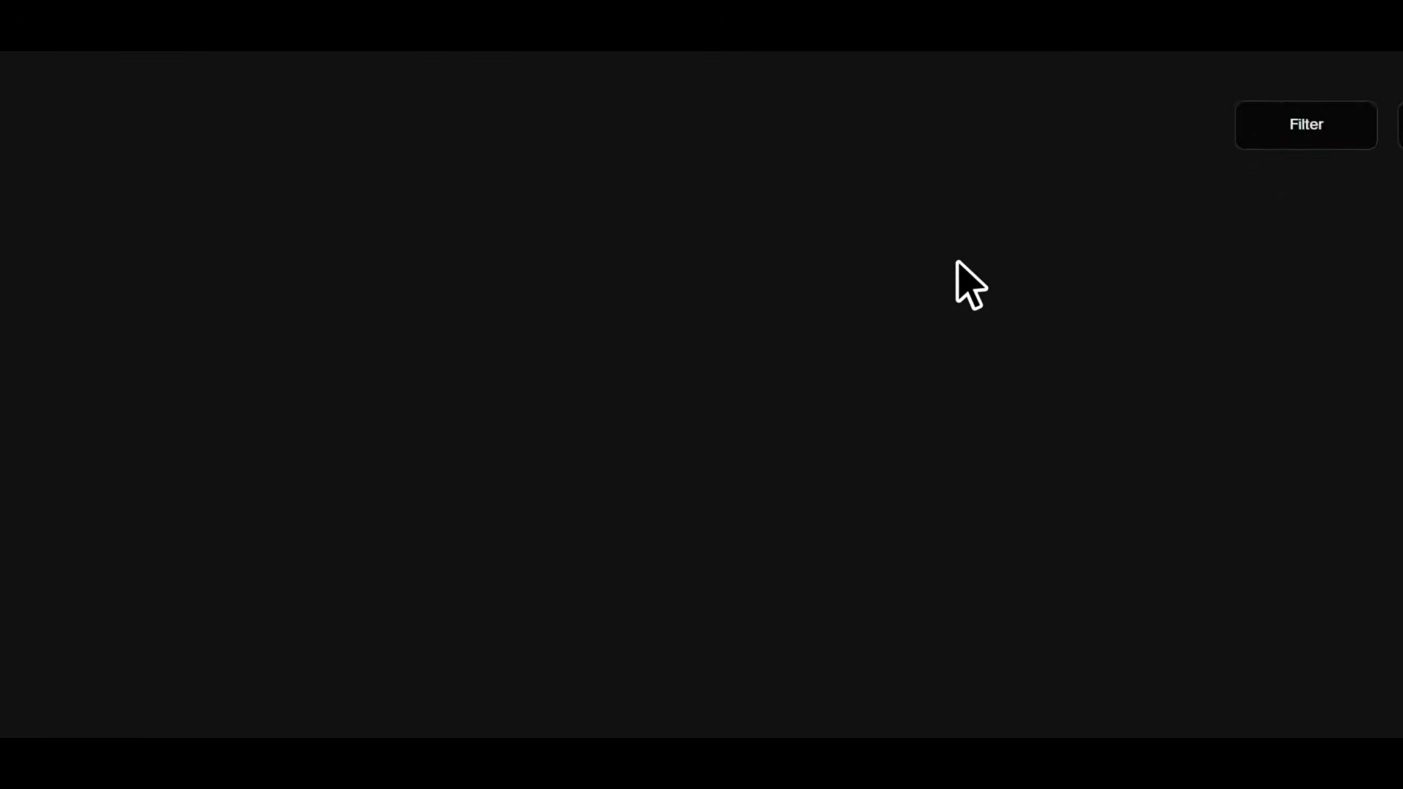
left_click(1309, 219)
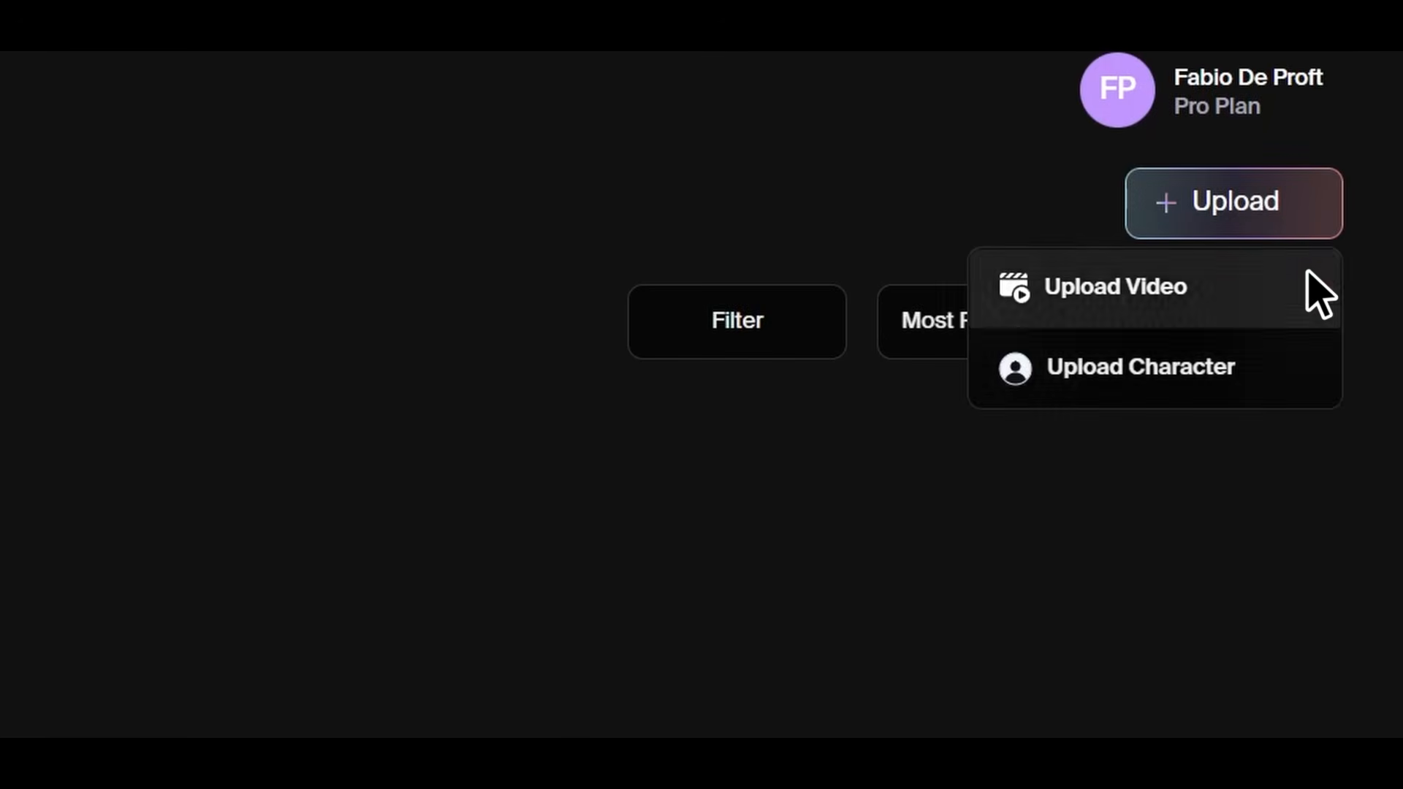
left_click(1309, 389)
type("My_Cha")
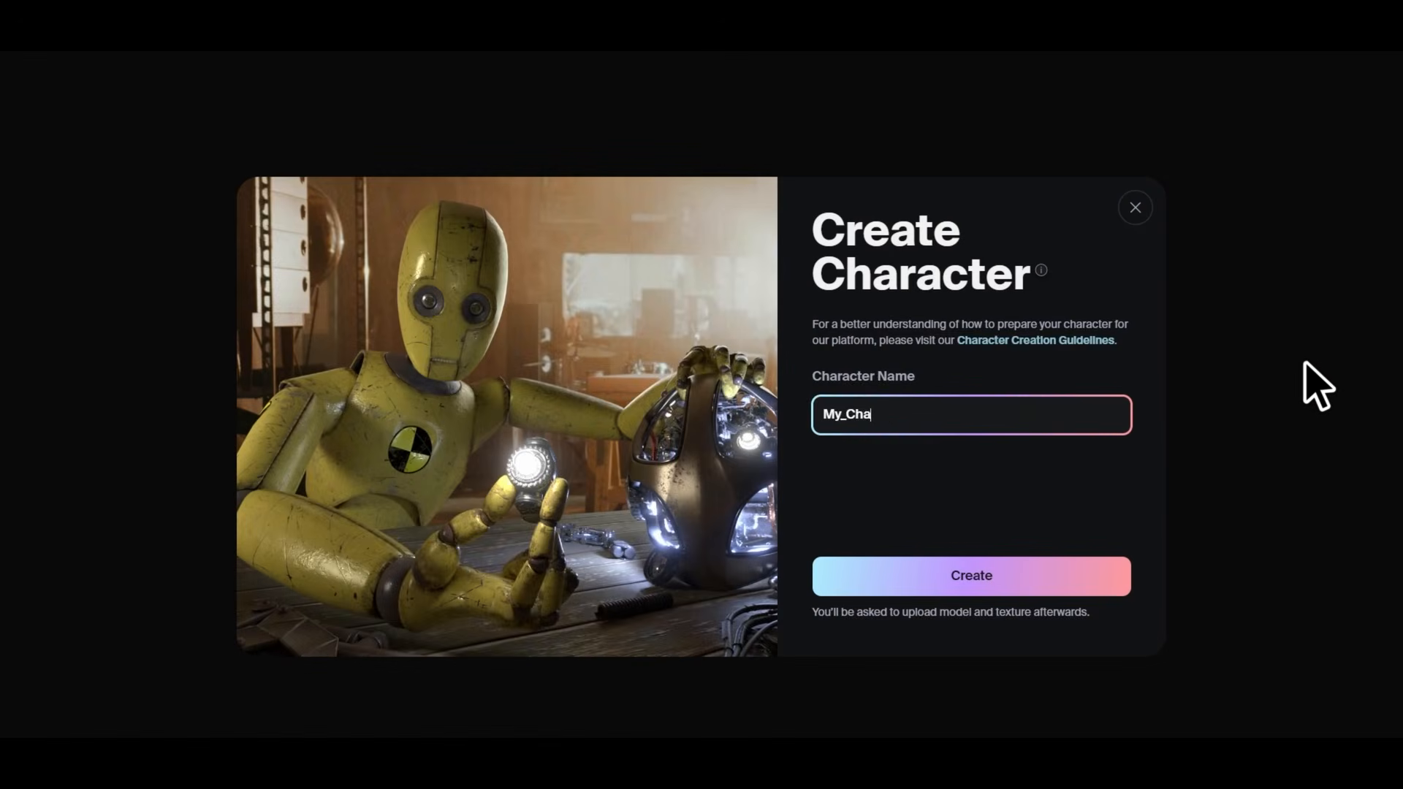
type("racter_v001")
key("Return")
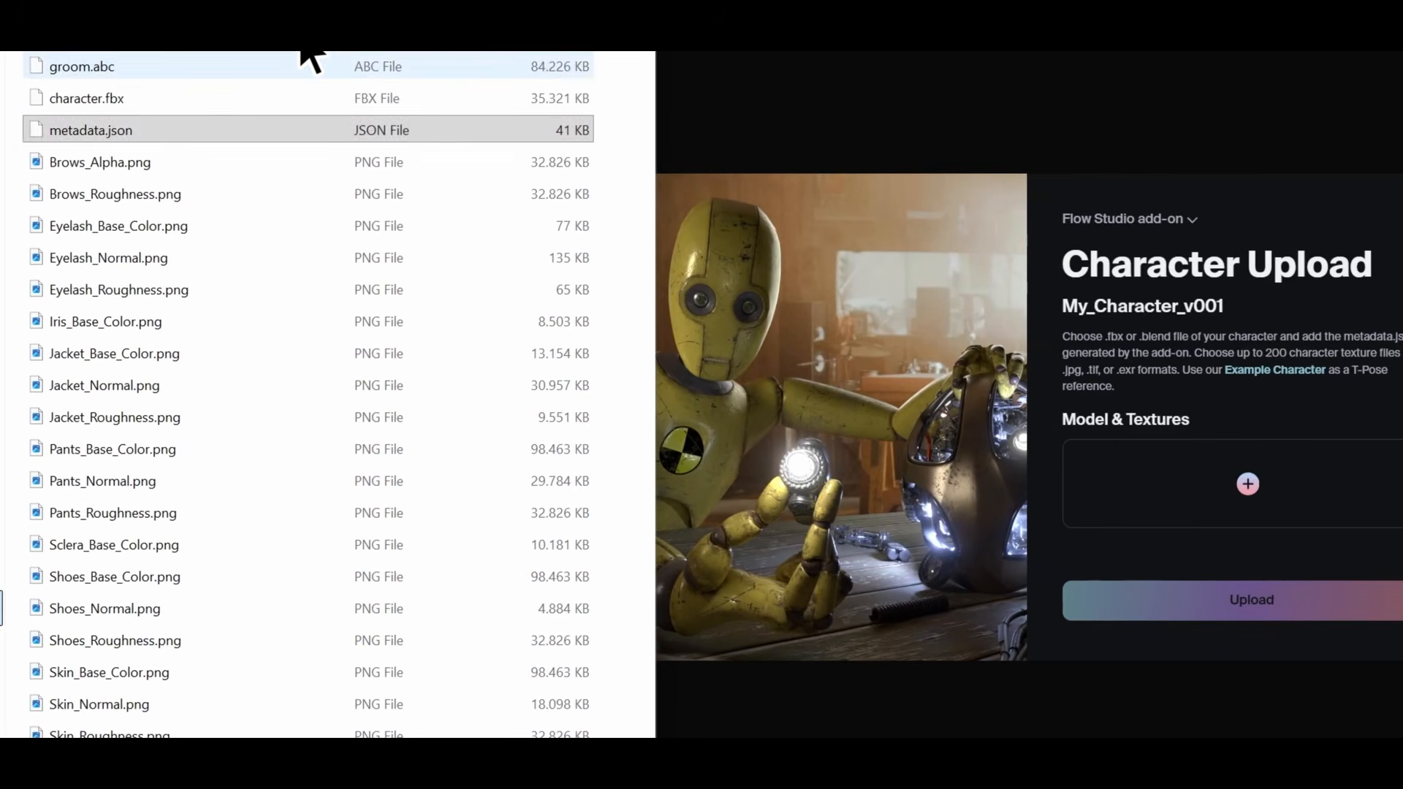
Look through the exported files: groom.abc, character.fbx, metadata.json and the PNG textures
left_click(305, 62)
key("Down")
key("Down")
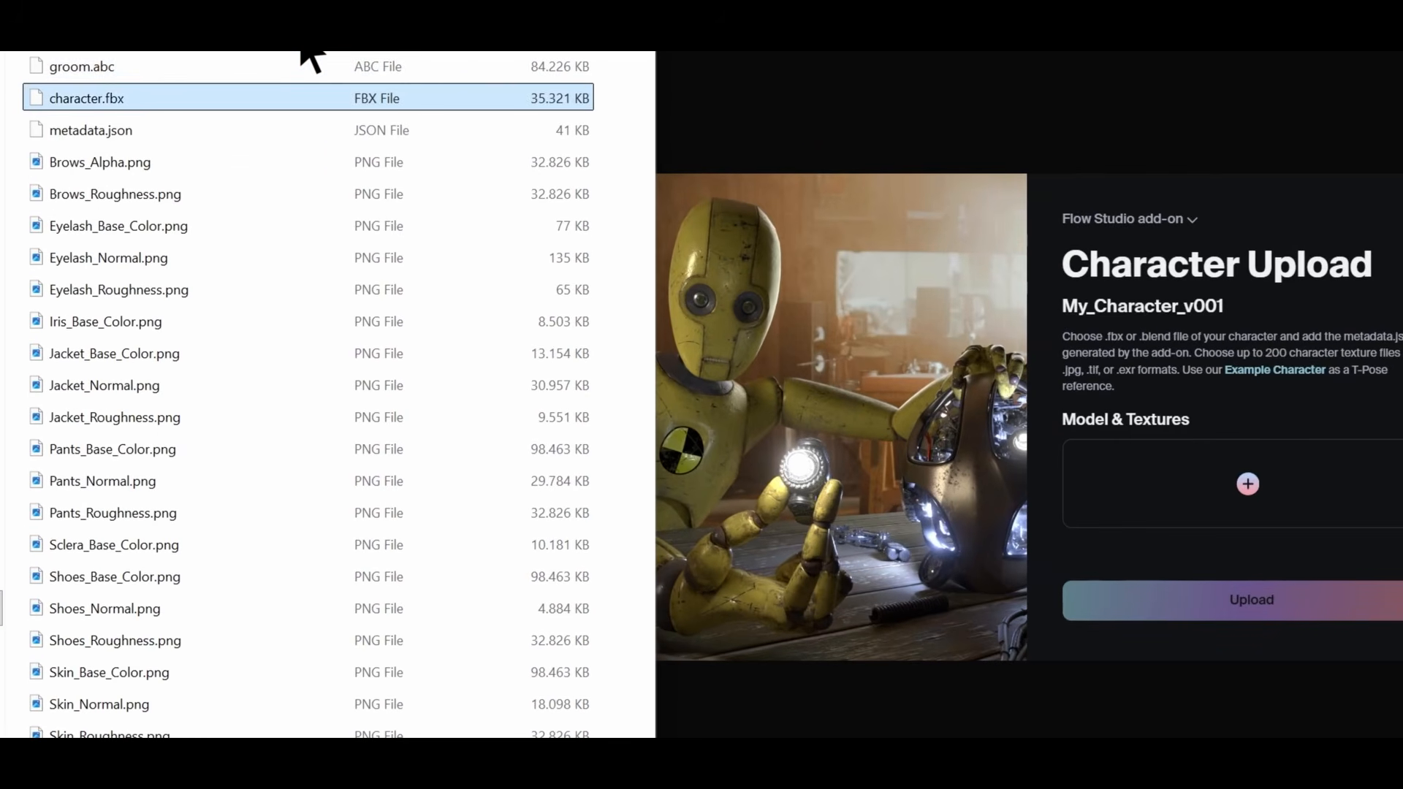
key("Down")
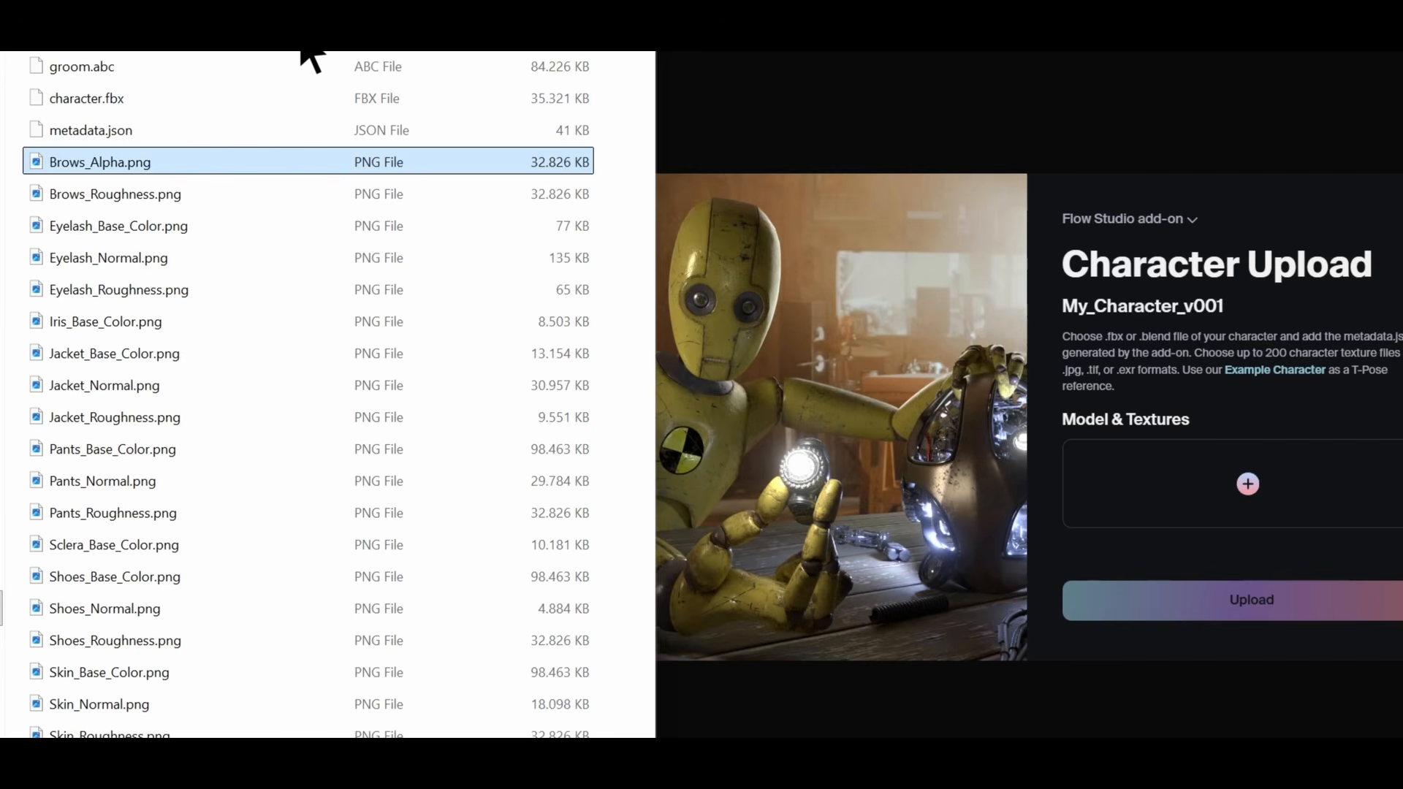
key("ctrl+space")
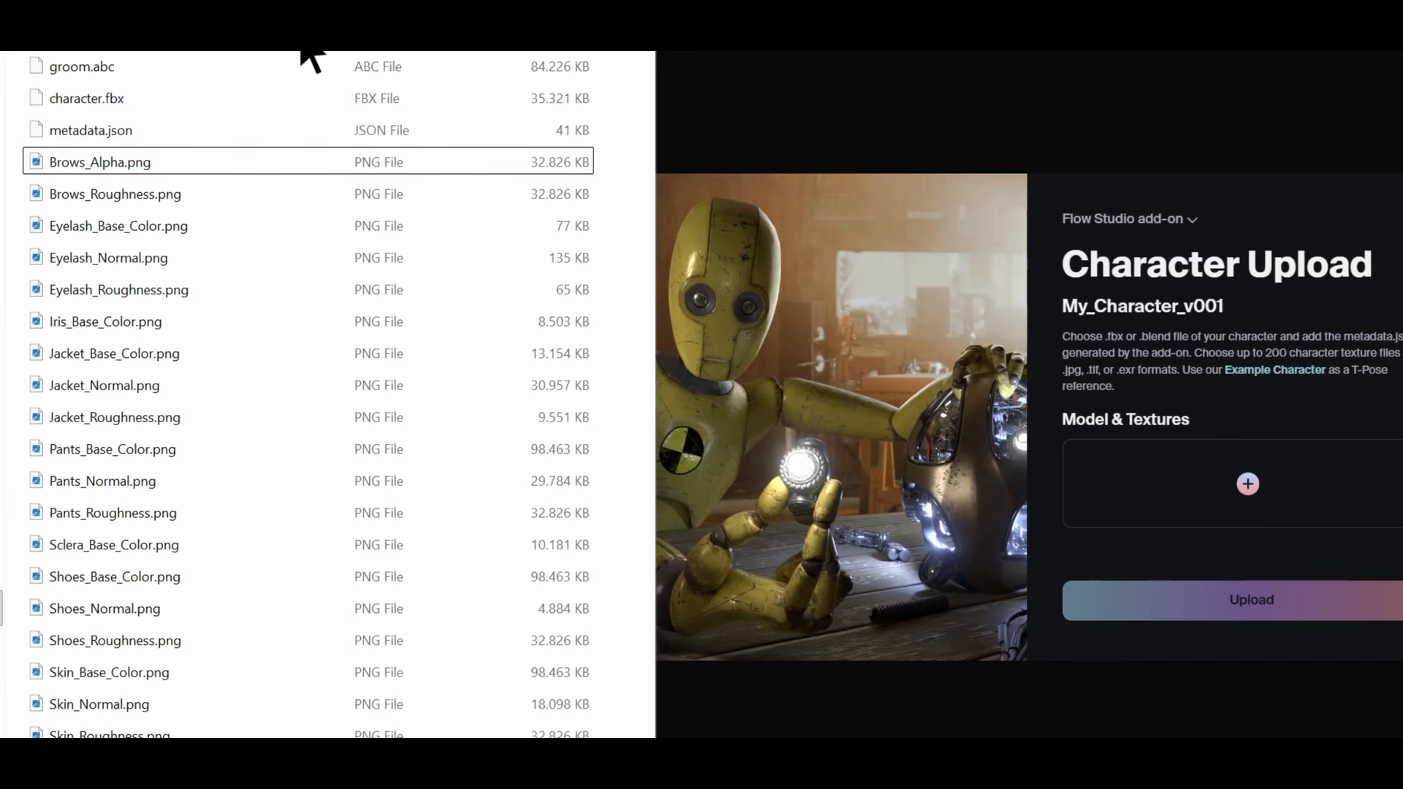
Add all exported character files, including the groom, FBX, metadata and textures, to Model & Textures of the character upload
key("ctrl+a")
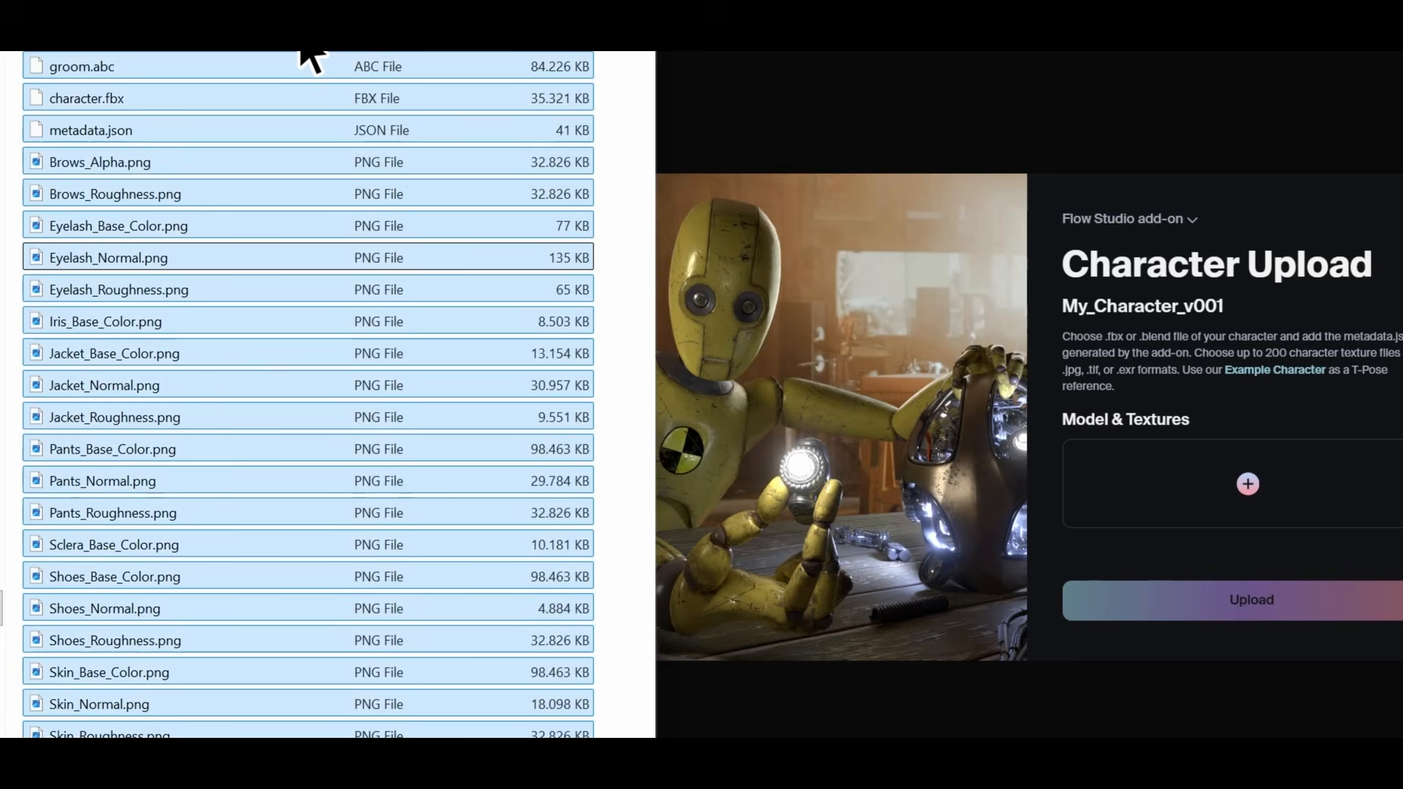
left_click_drag(303, 53, 1215, 392)
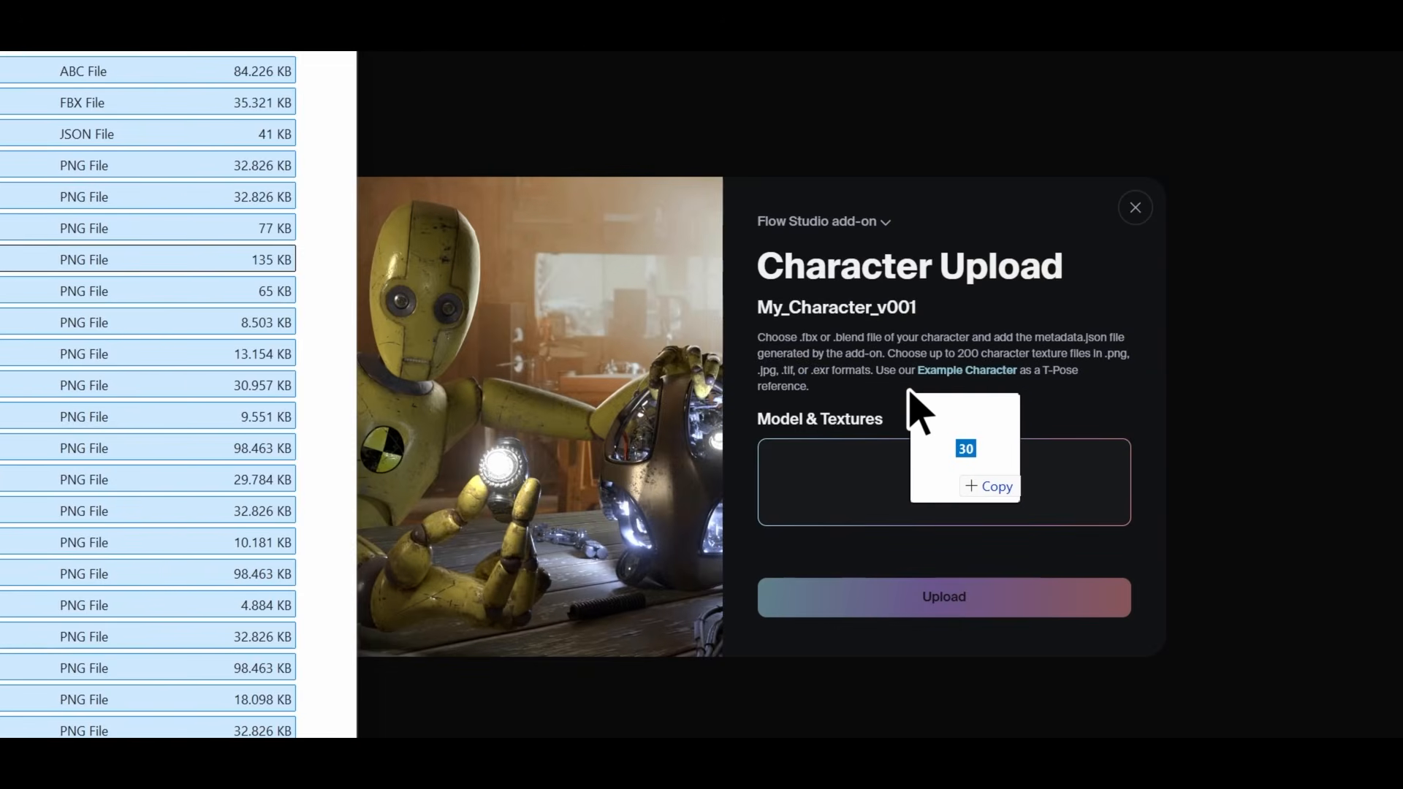
left_click_drag(909, 390, 909, 390)
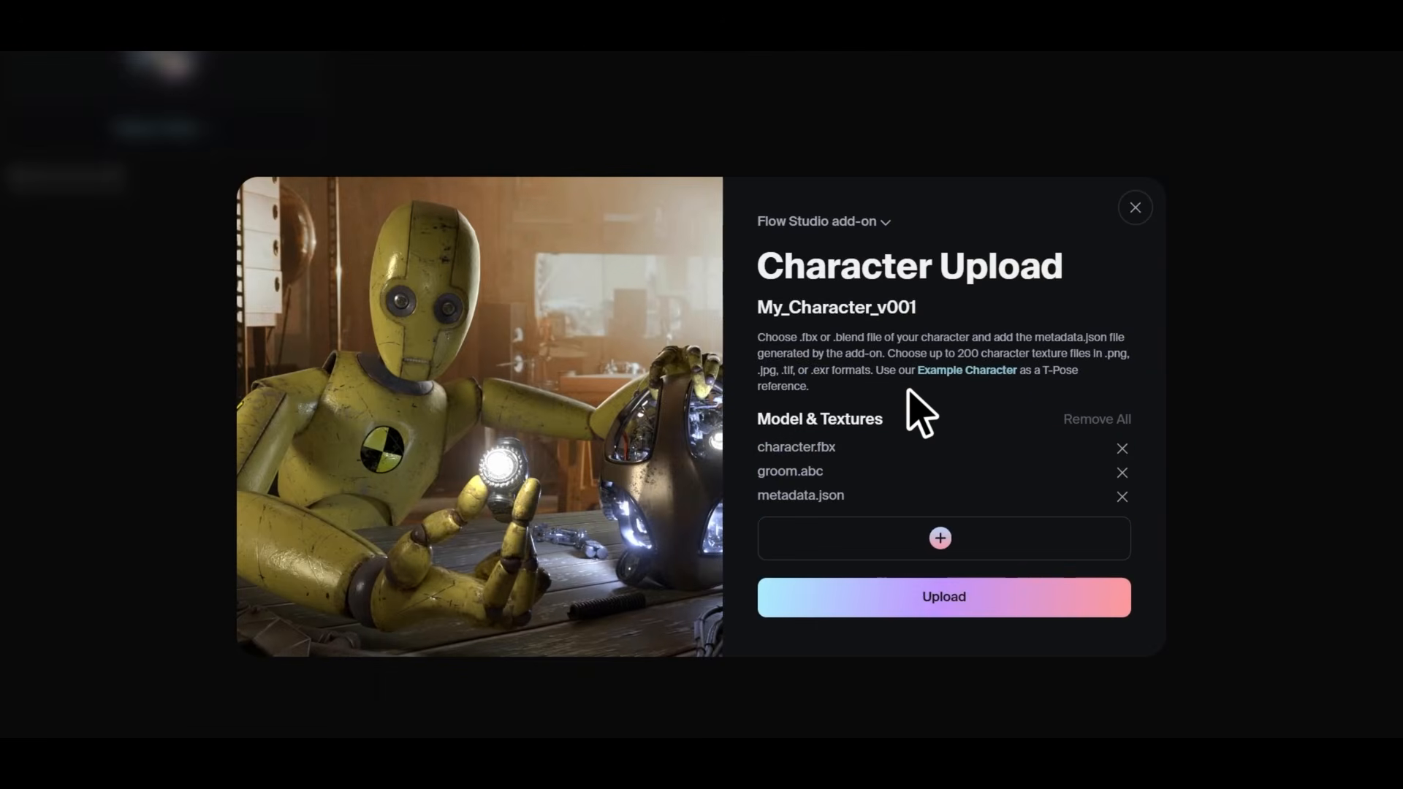
Upload the character.fbx, groom.abc, metadata.json and texture files of My_Character_v001 and start their validation
left_click(1018, 595)
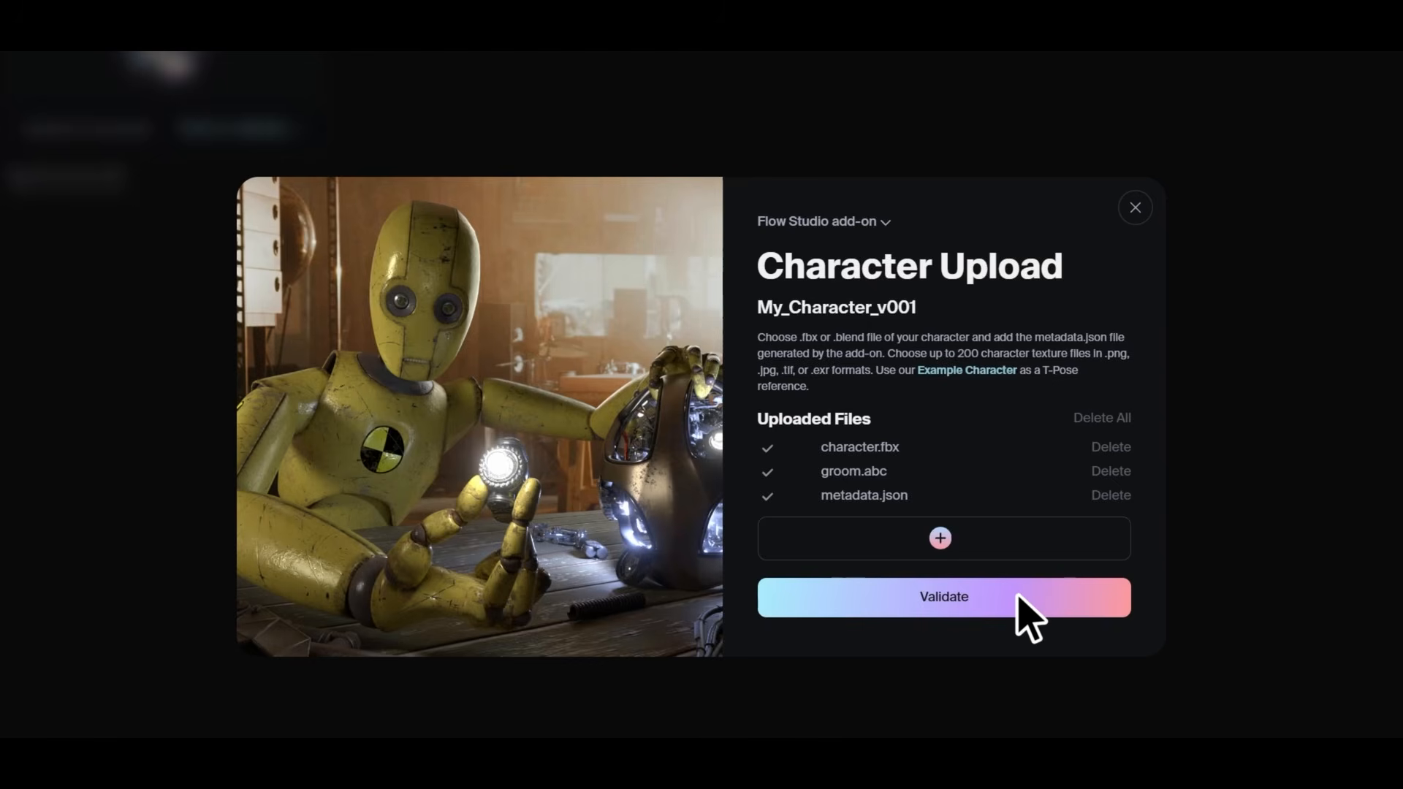
left_click(1018, 596)
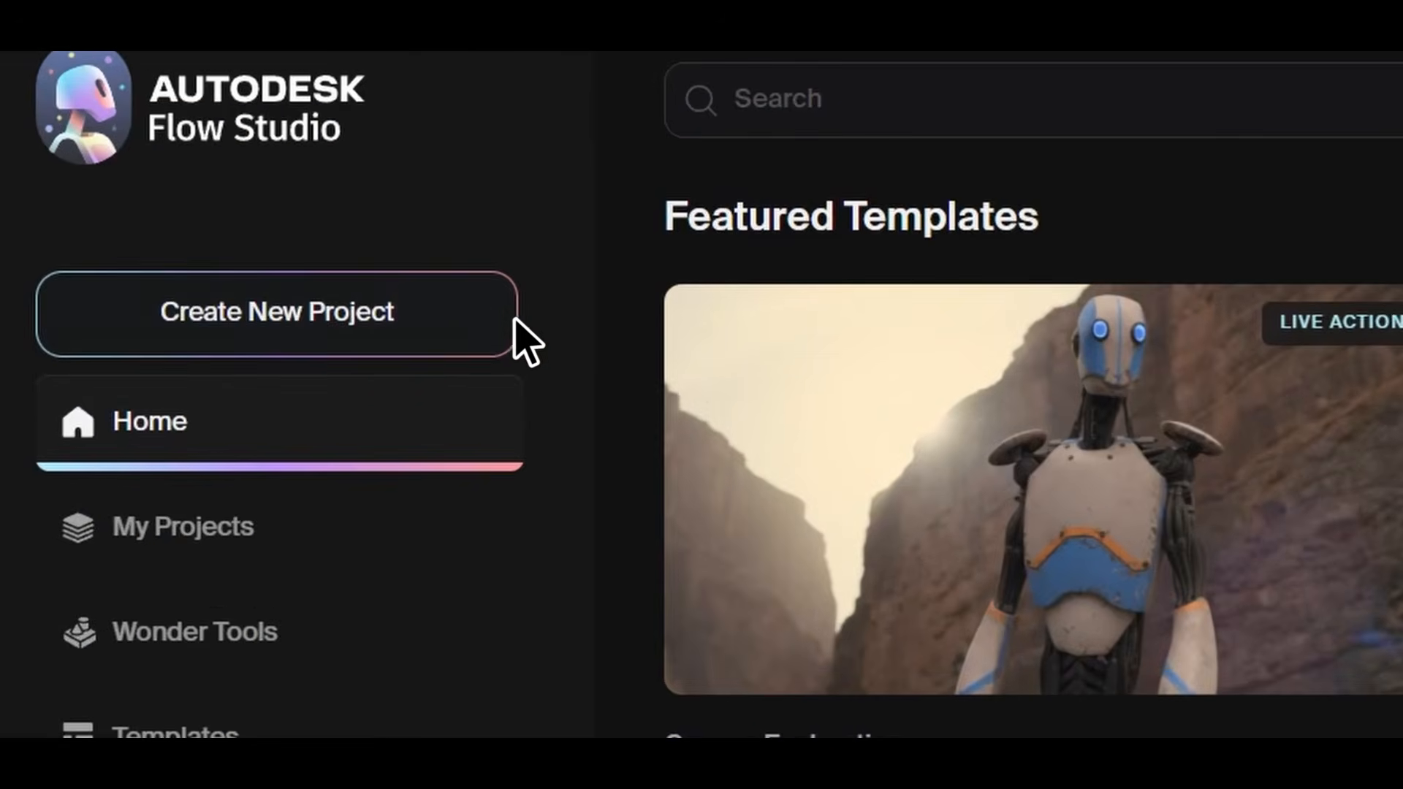
Create a new project with the snowy road footage and advance it from the Edit stage to the Actor stage
left_click(355, 248)
left_click(936, 641)
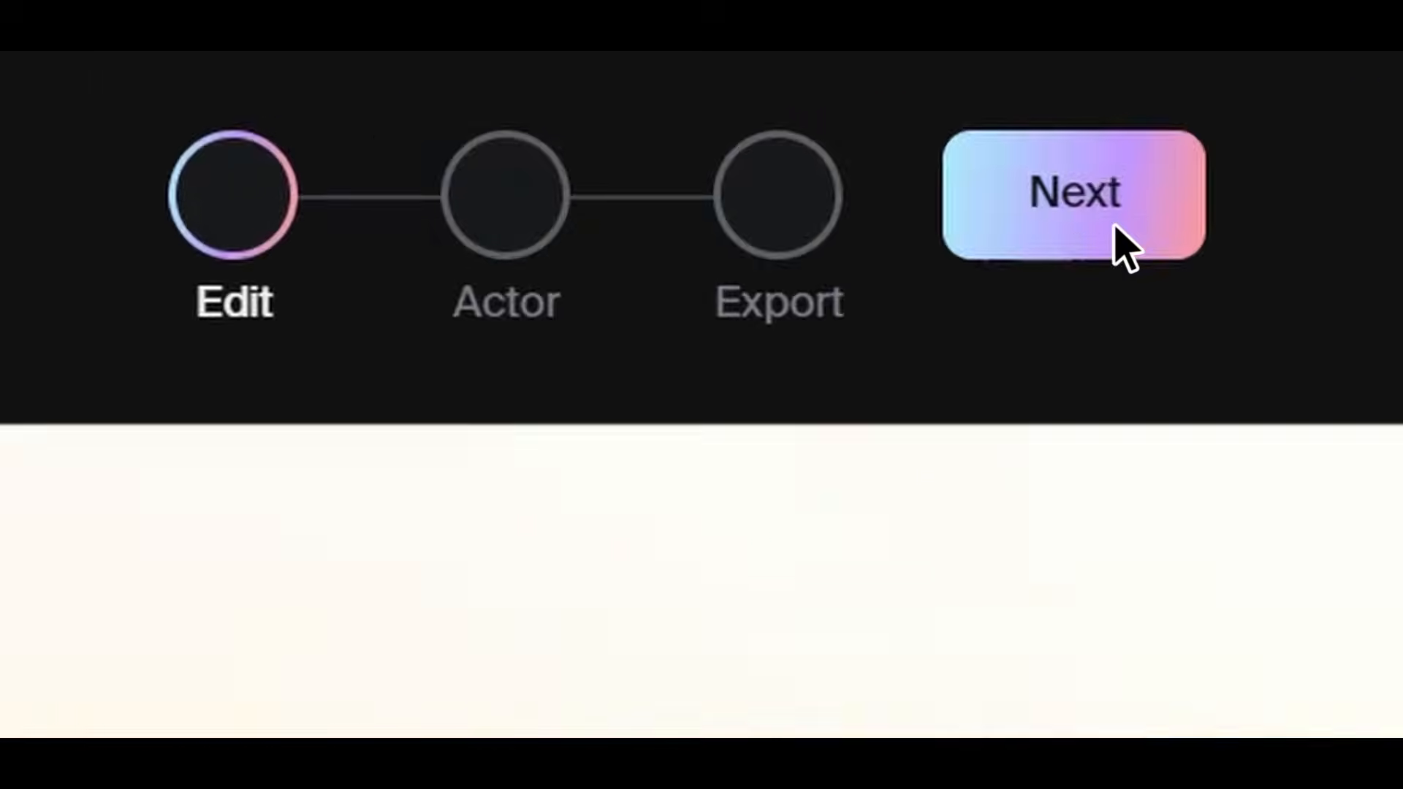
left_click(763, 76)
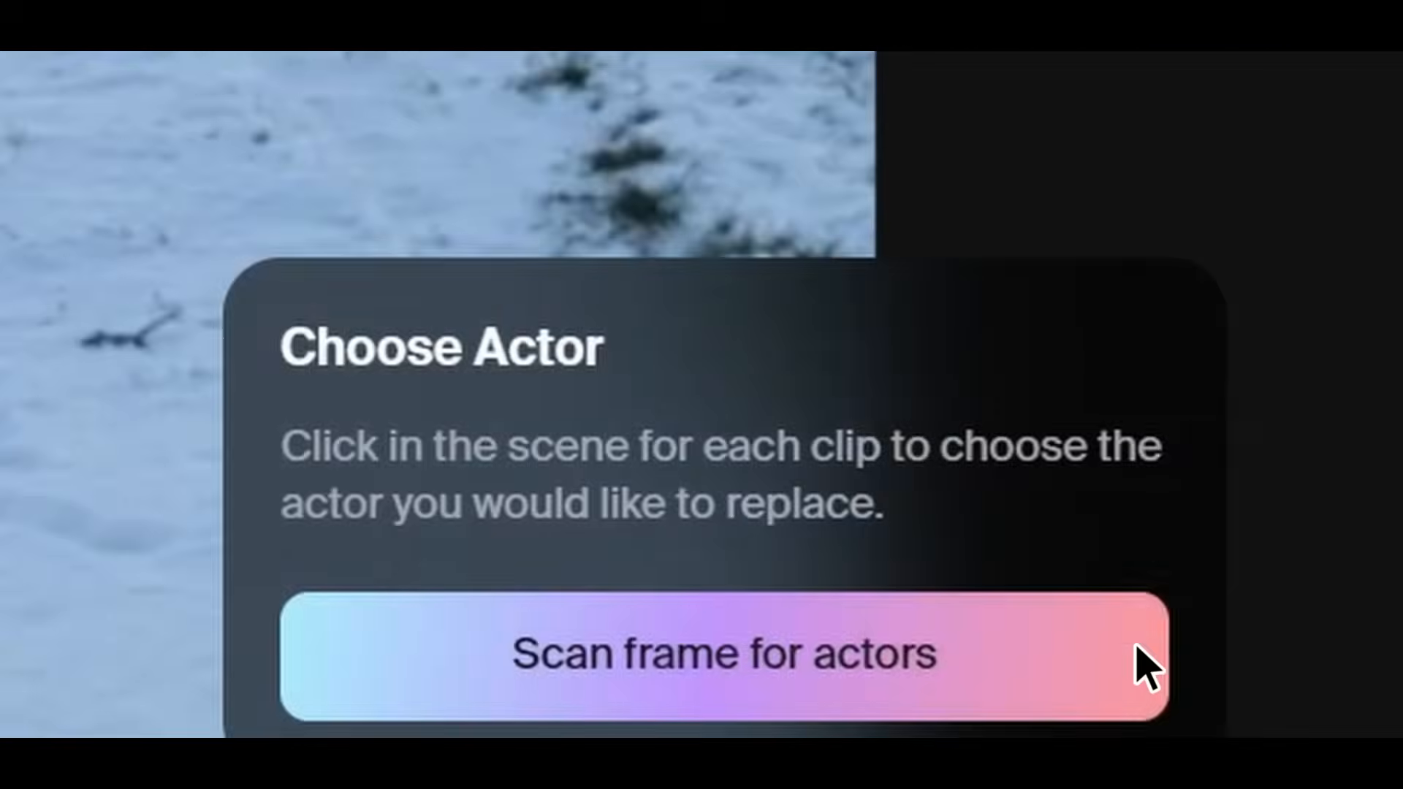
Scan the frame for actors and assign the custom Char_Final character to the man walking on the road
left_click(1139, 654)
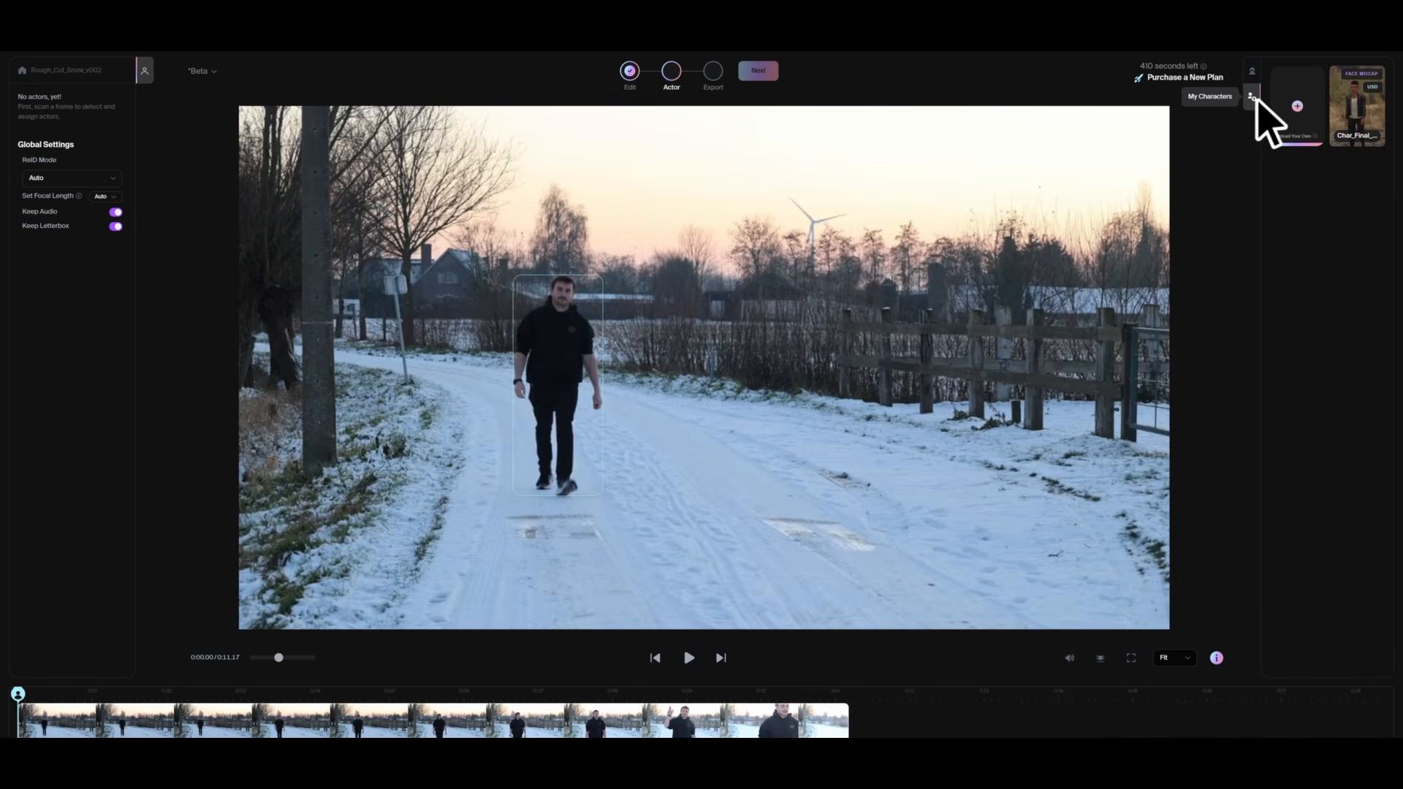
left_click_drag(1352, 125, 570, 346)
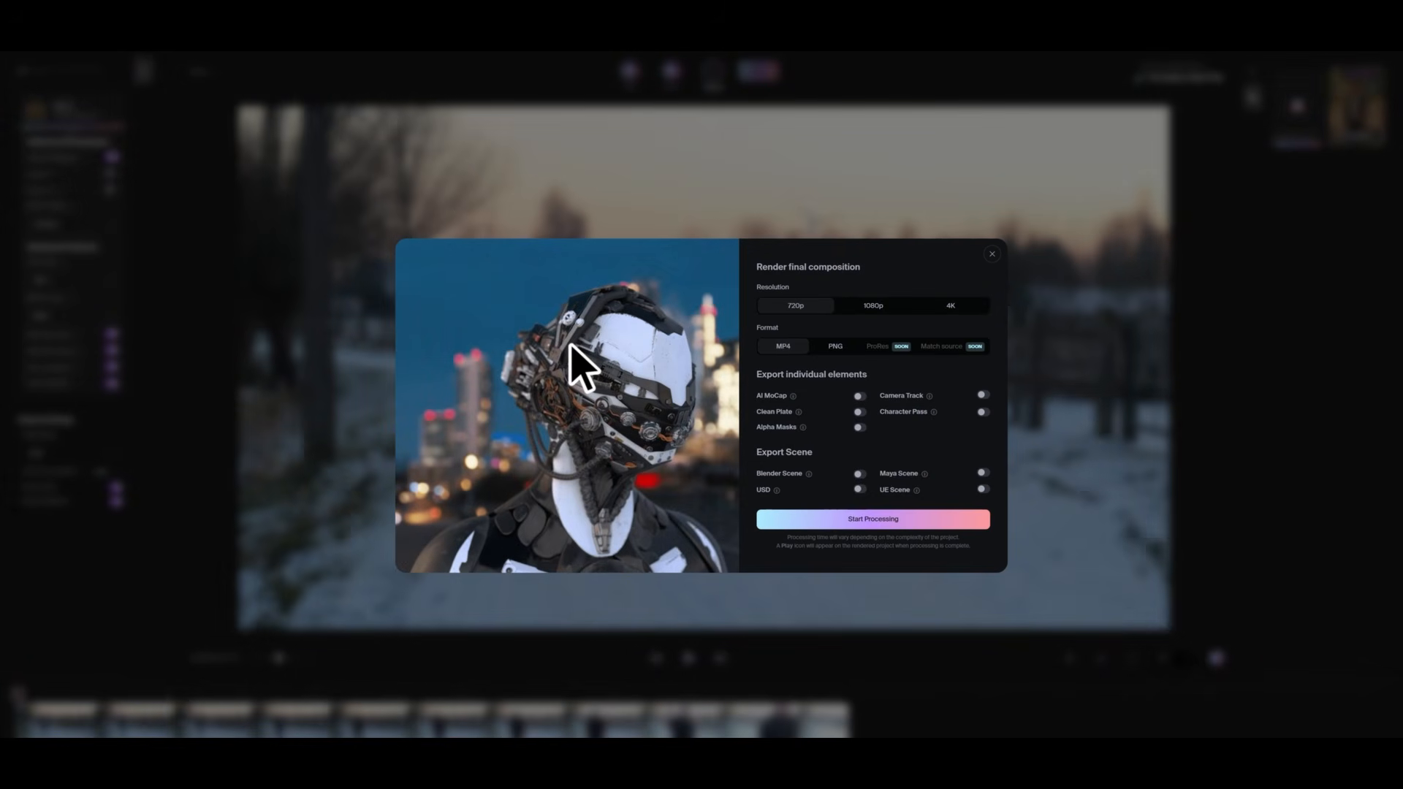
Set the final composition's resolution to 1080p and include the Maya Scene in the export
left_click(873, 305)
left_click(984, 473)
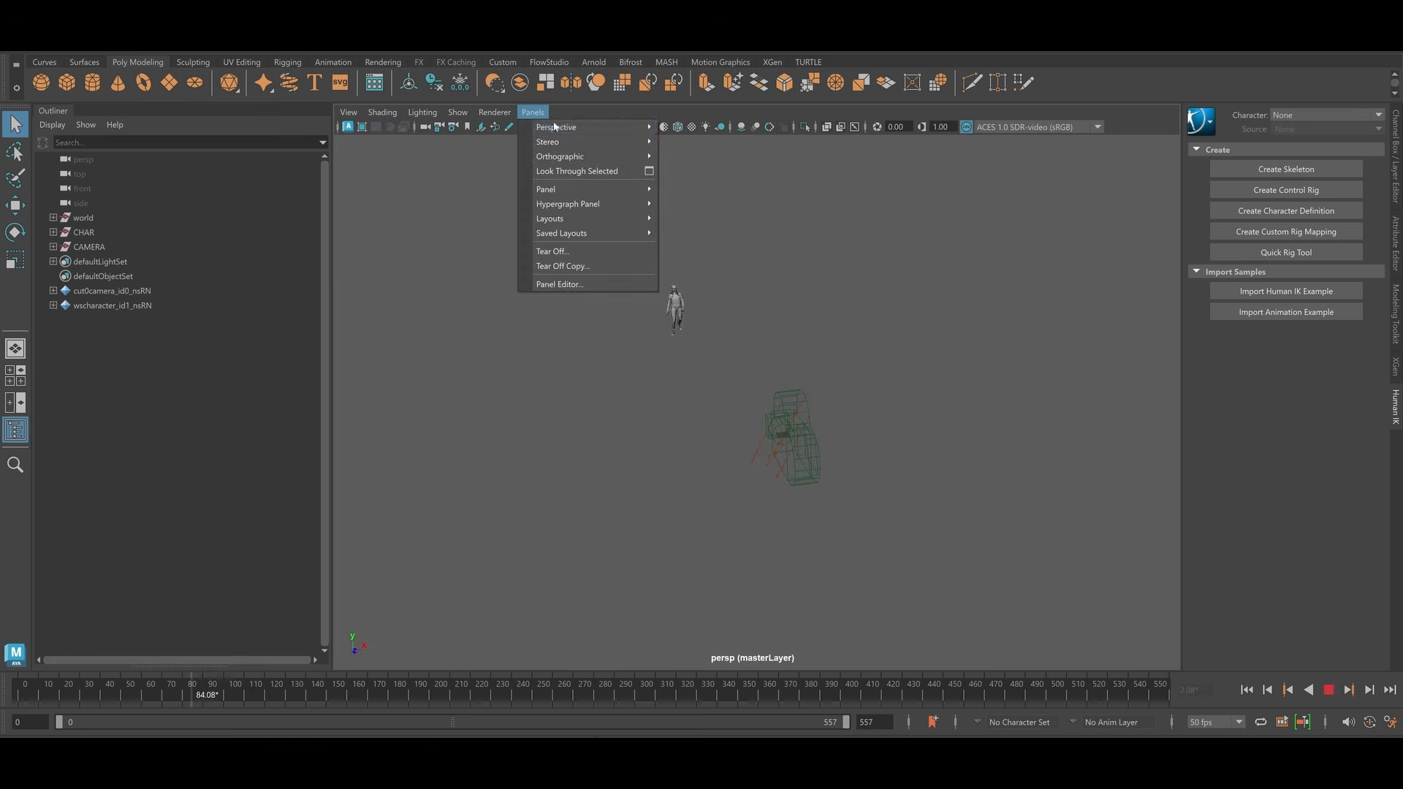
In Maya, review the exported scene through its tracked camera with the joints shown through the mesh, select the raised arm's joints and play the animation
left_click_drag(741, 689, 883, 690)
left_click(1328, 689)
left_click(854, 126)
left_click(720, 383)
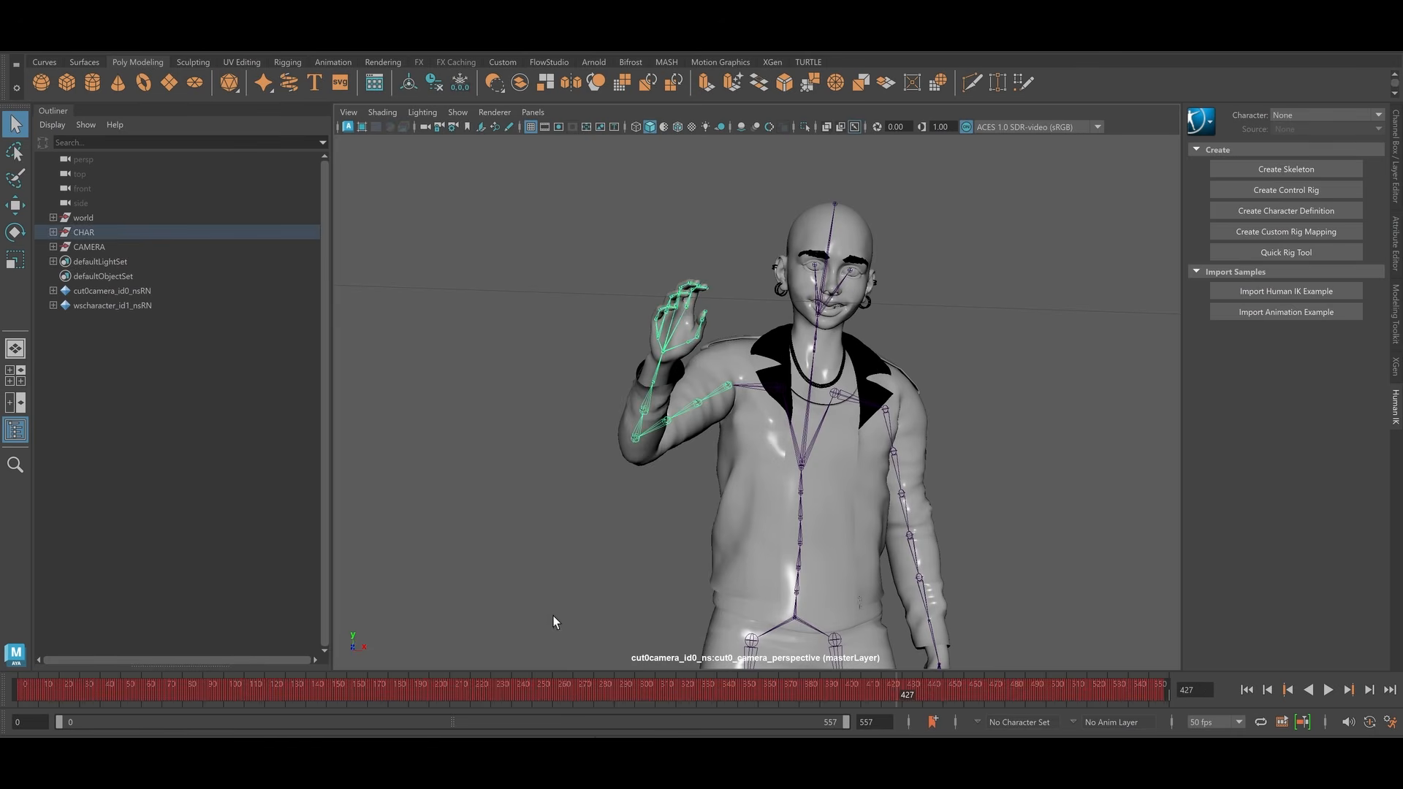
left_click(1327, 689)
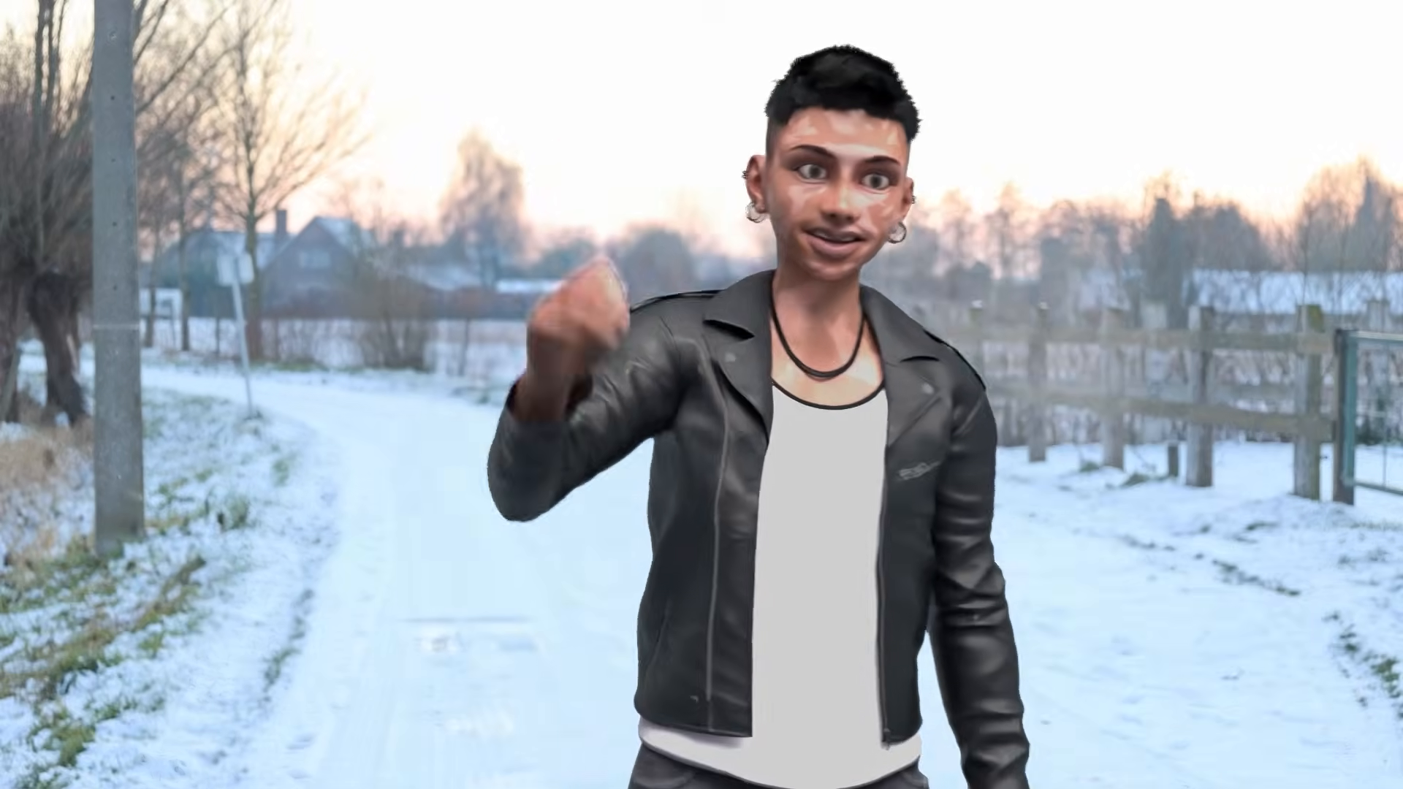